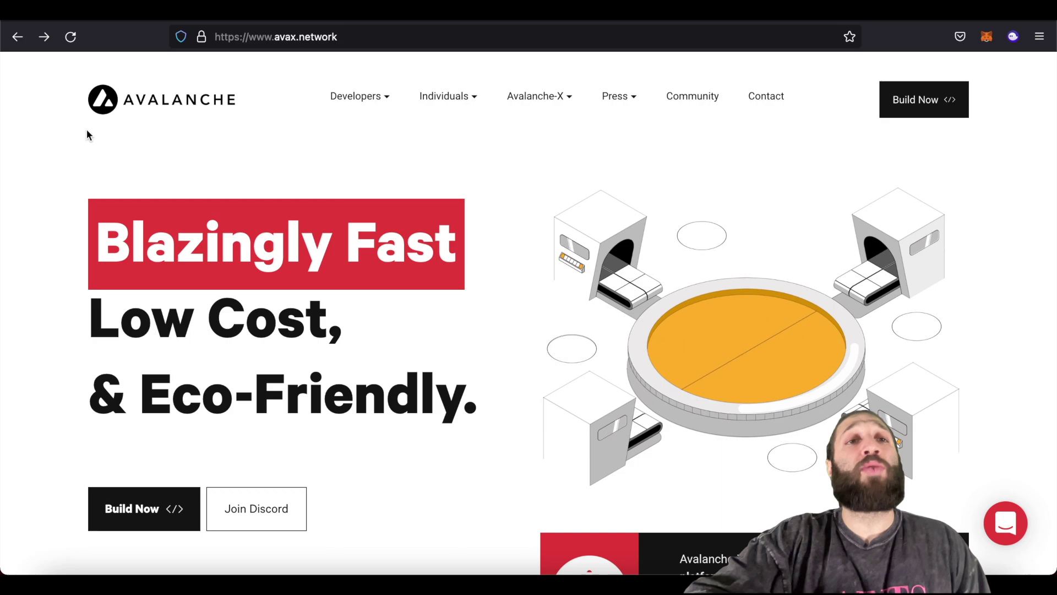
Open the Avalanche Ecosystem site from the Individuals menu.
scroll(87, 144, "down", 1)
scroll(226, 326, "down", 5)
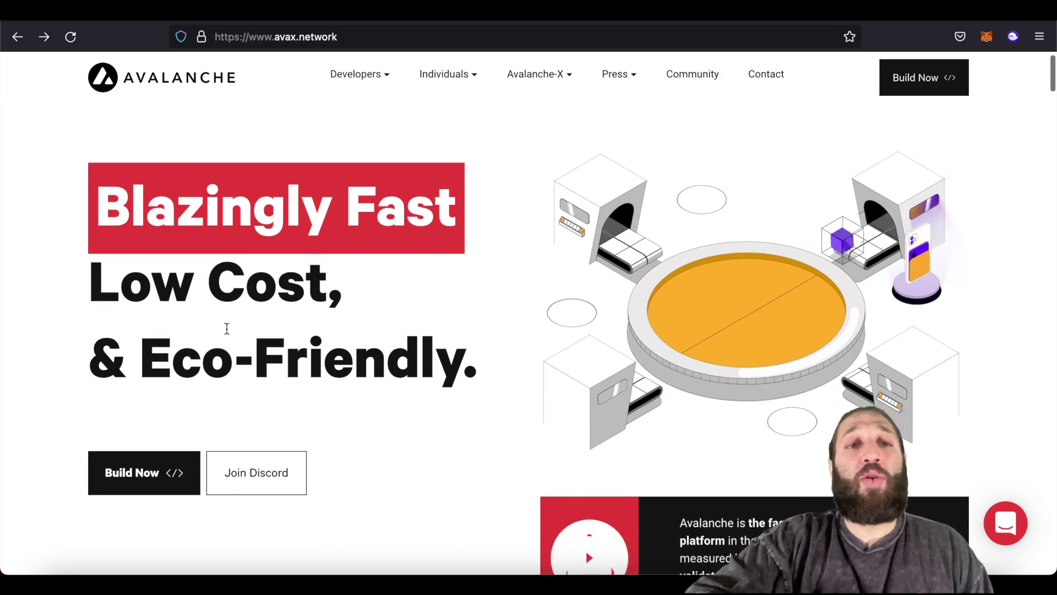
scroll(226, 328, "down", 20)
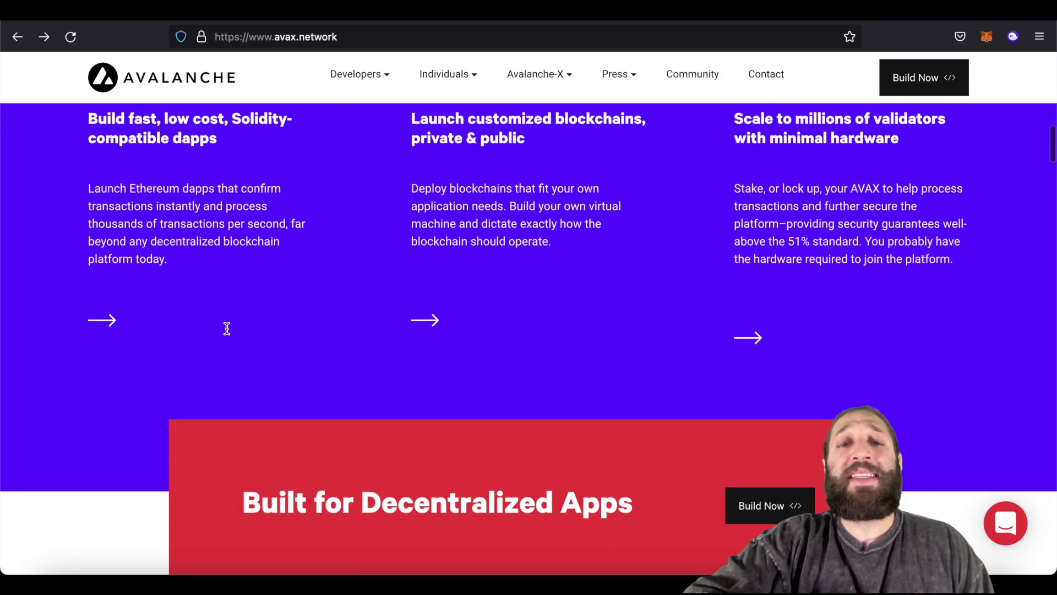
scroll(226, 328, "down", 18)
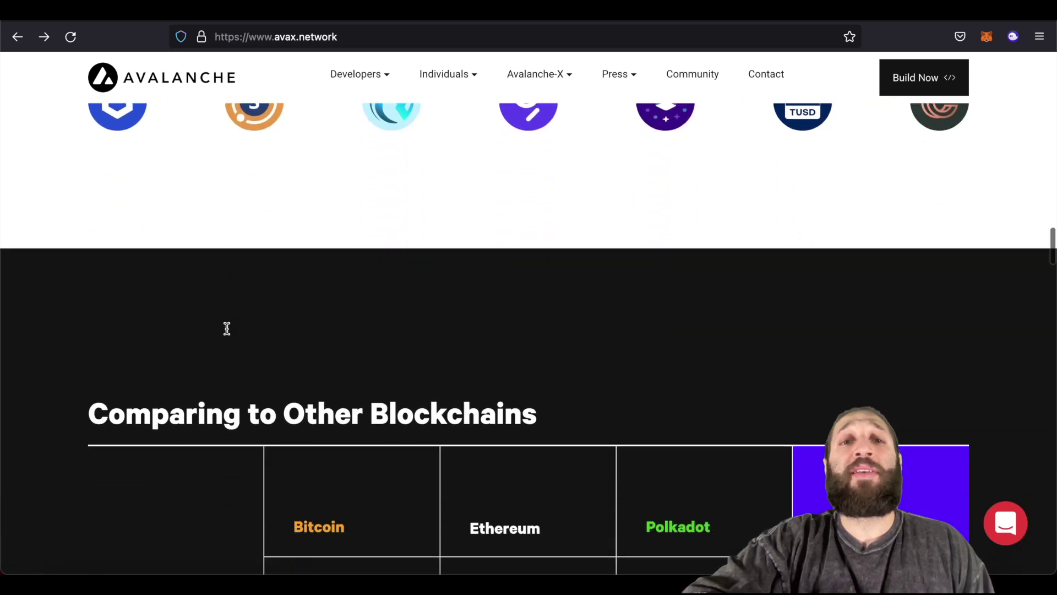
scroll(227, 329, "down", 1)
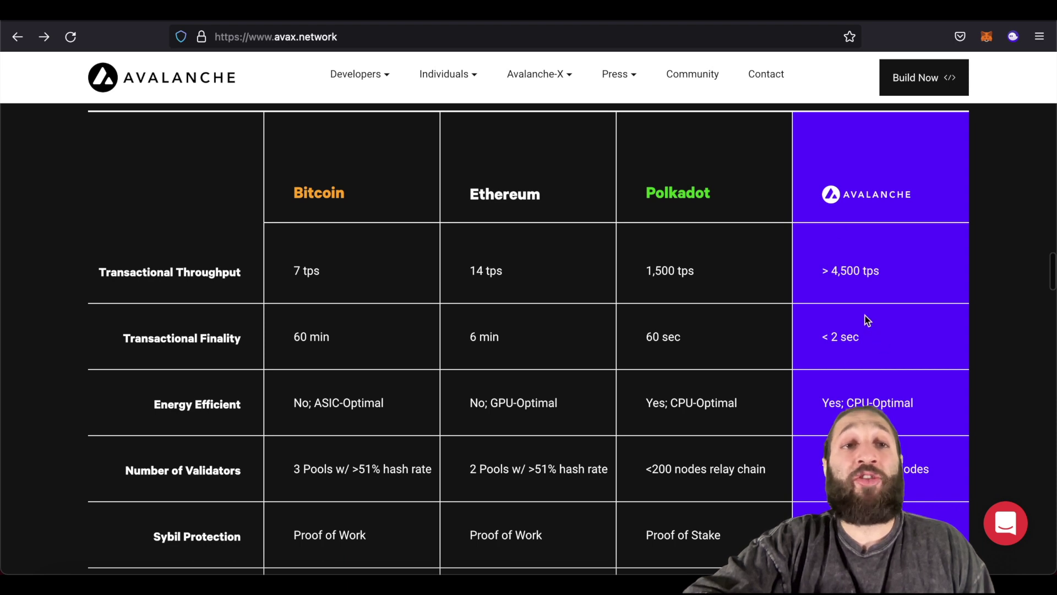
scroll(867, 321, "down", 2)
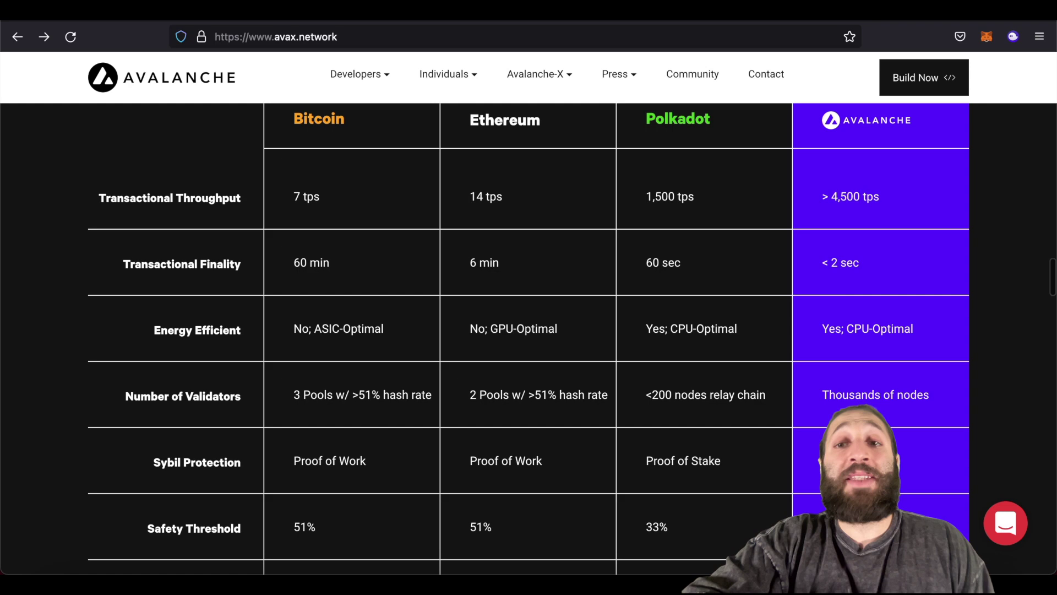
scroll(867, 321, "down", 2)
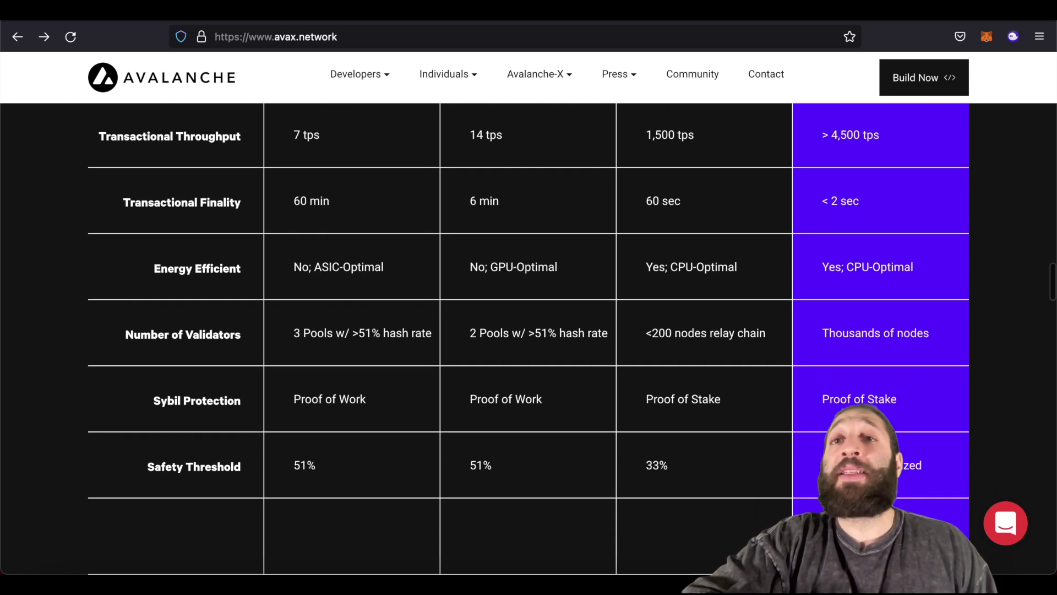
scroll(867, 320, "down", 2)
scroll(867, 330, "down", 8)
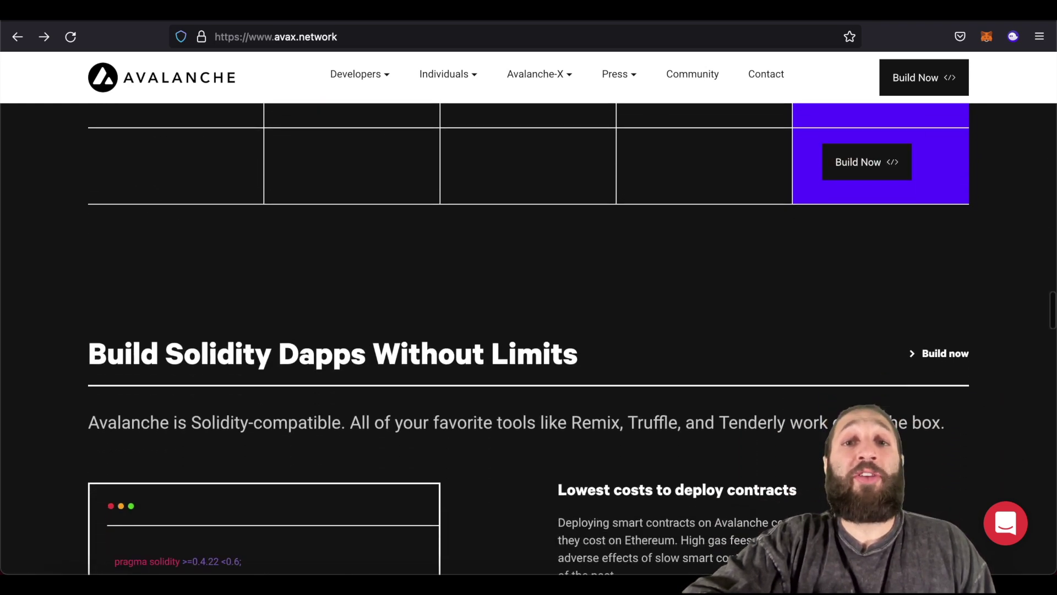
scroll(529, 331, "down", 3)
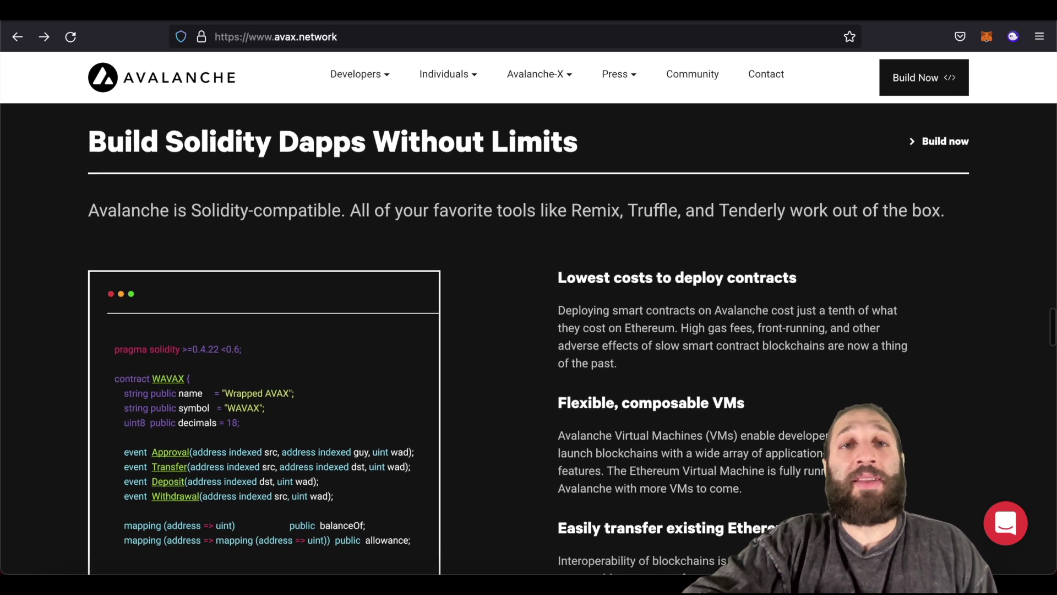
scroll(551, 264, "up", 15)
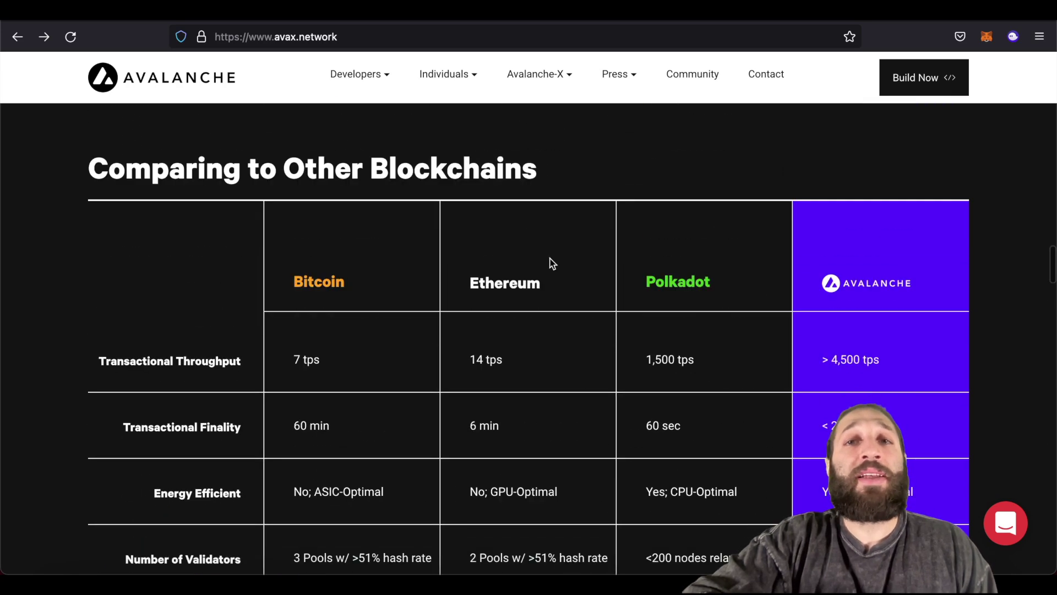
scroll(495, 231, "up", 10)
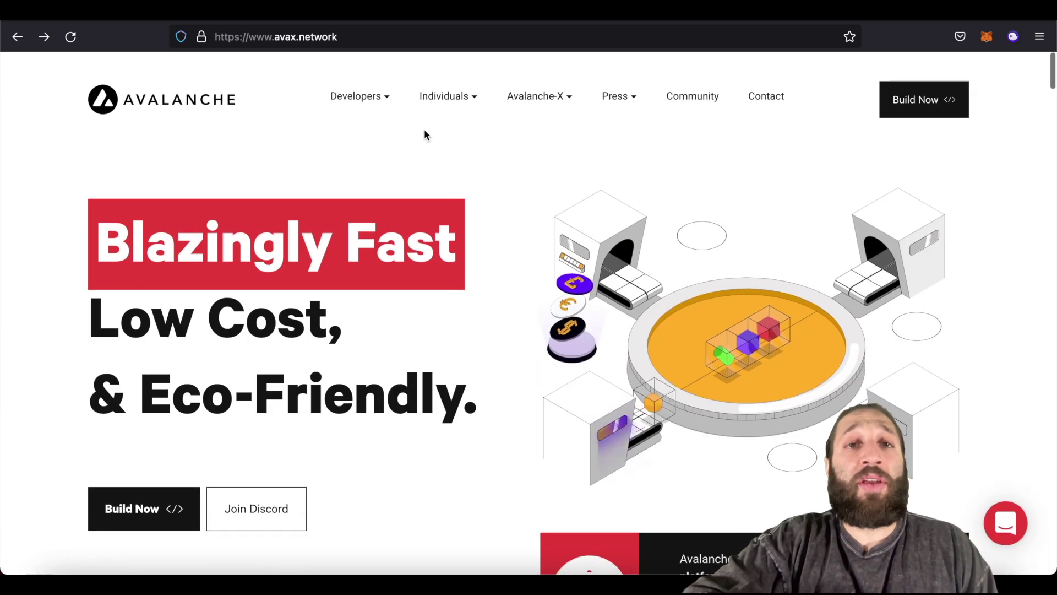
mouse_move(444, 108)
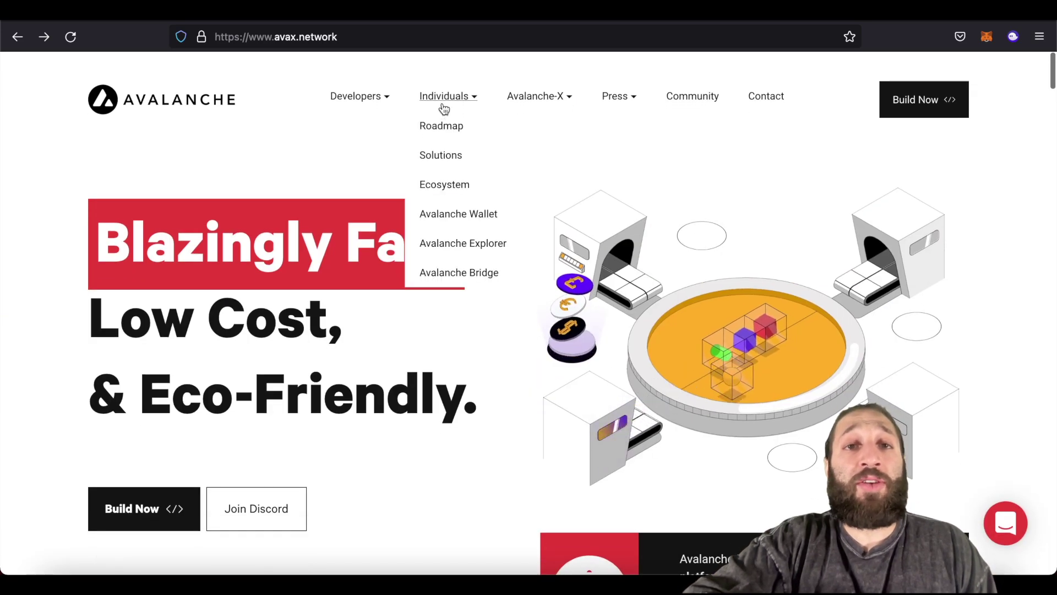
left_click(454, 192)
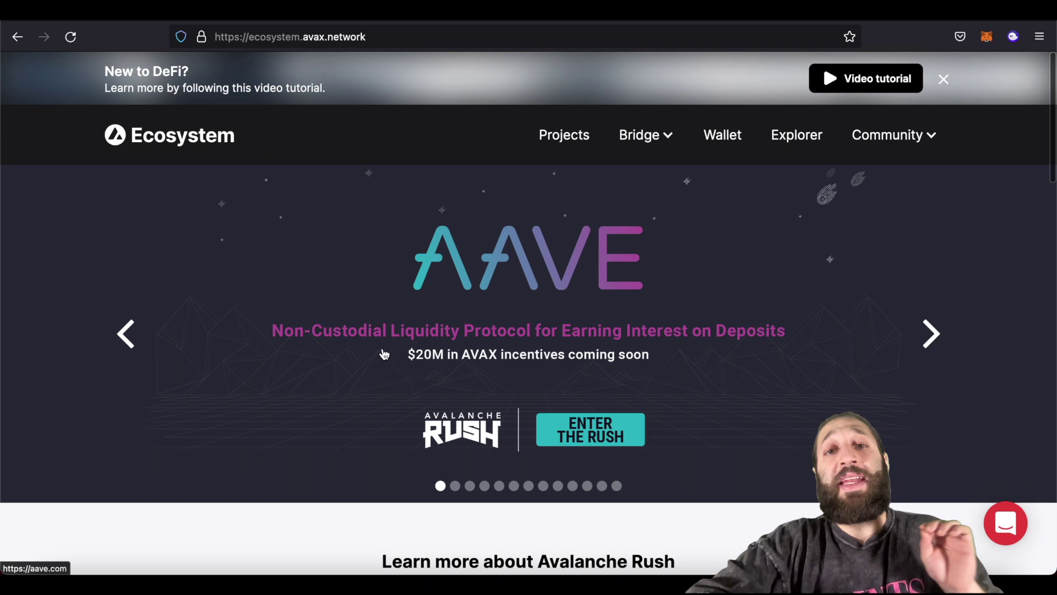
Browse the featured projects carousel through to the Curve slide.
scroll(387, 359, "down", 1)
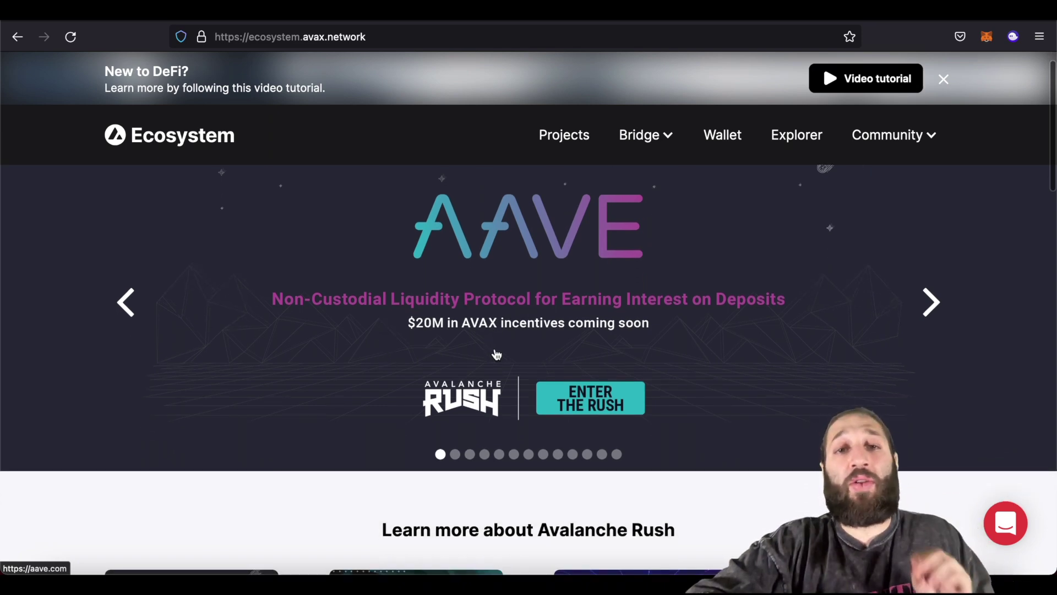
left_click(930, 303)
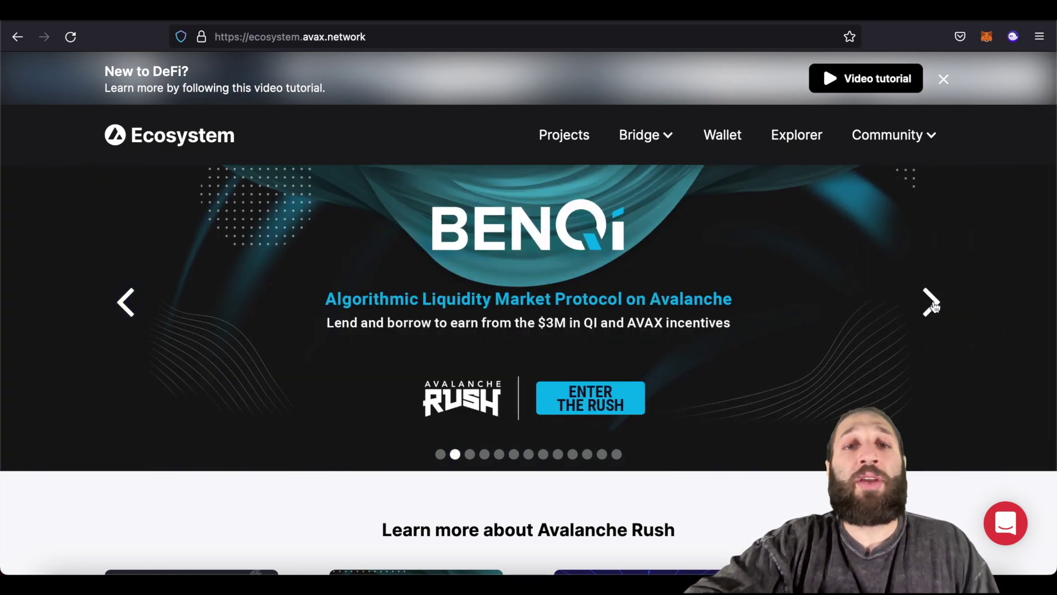
left_click(930, 303)
left_click(931, 303)
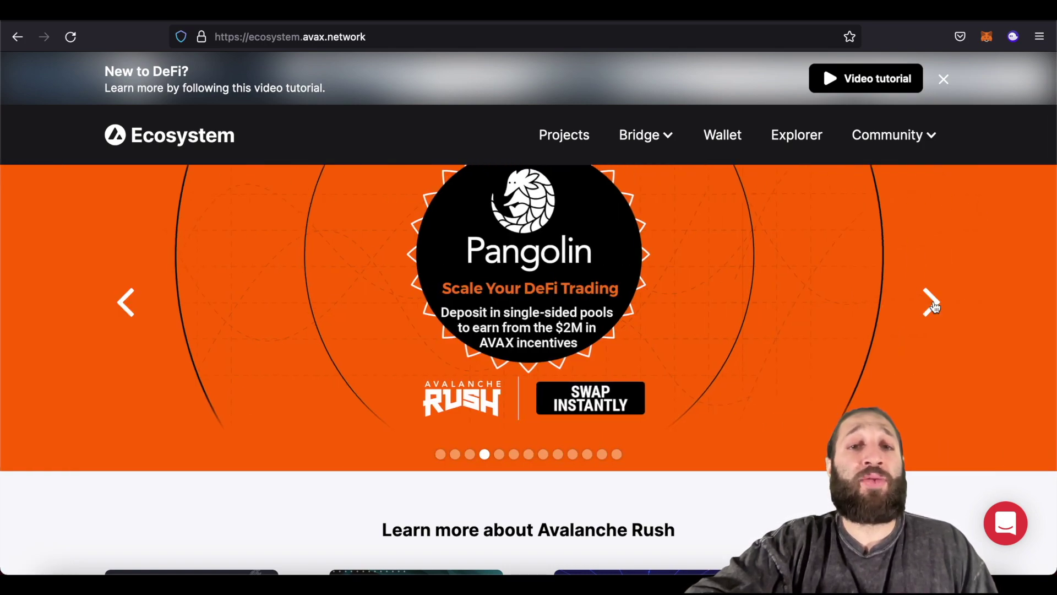
left_click(931, 303)
scroll(788, 402, "down", 5)
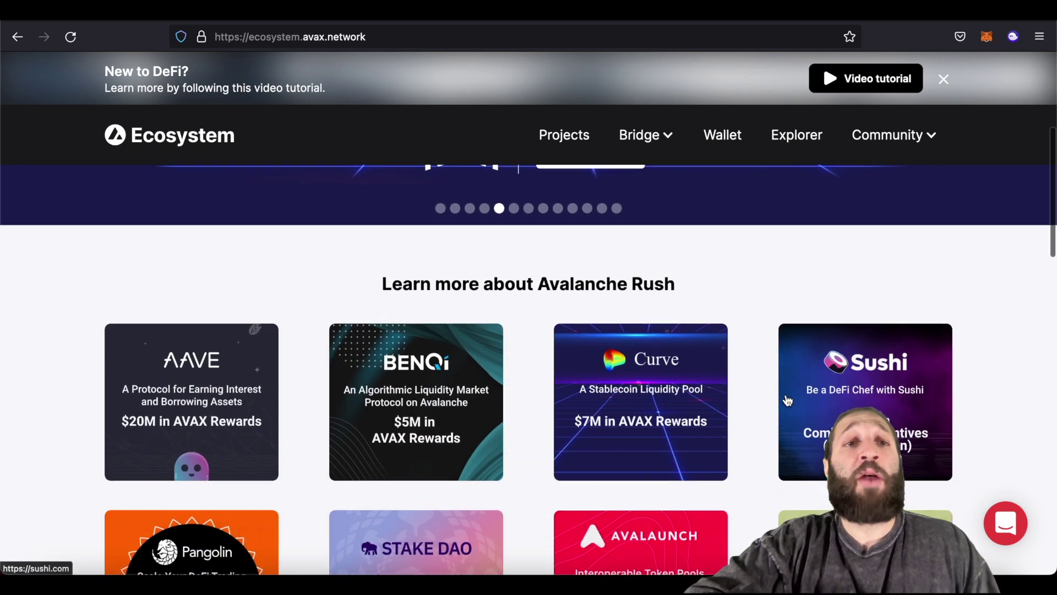
scroll(788, 401, "down", 3)
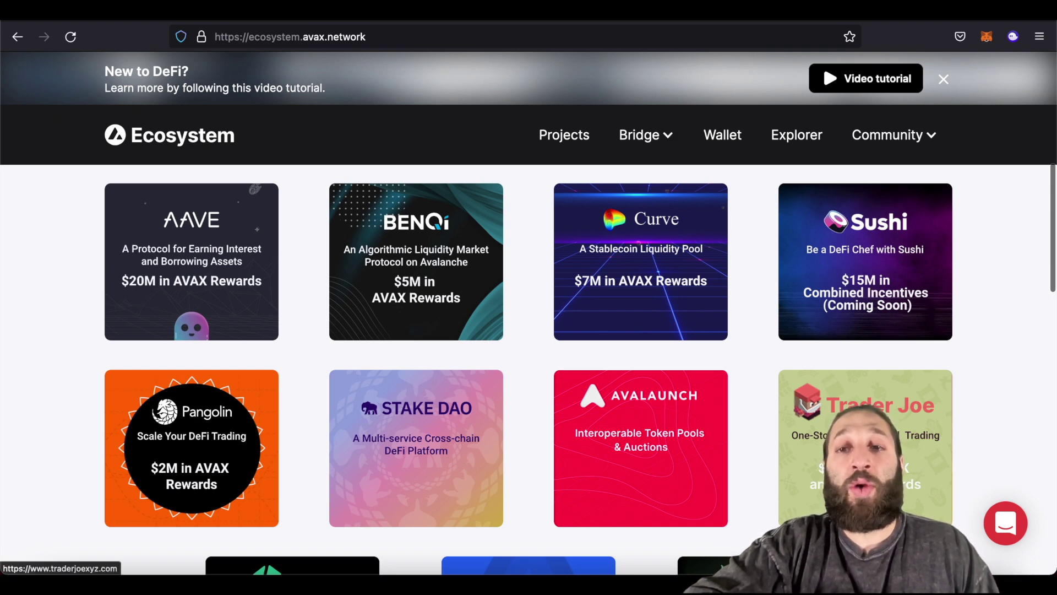
scroll(916, 473, "down", 1)
scroll(915, 473, "down", 1)
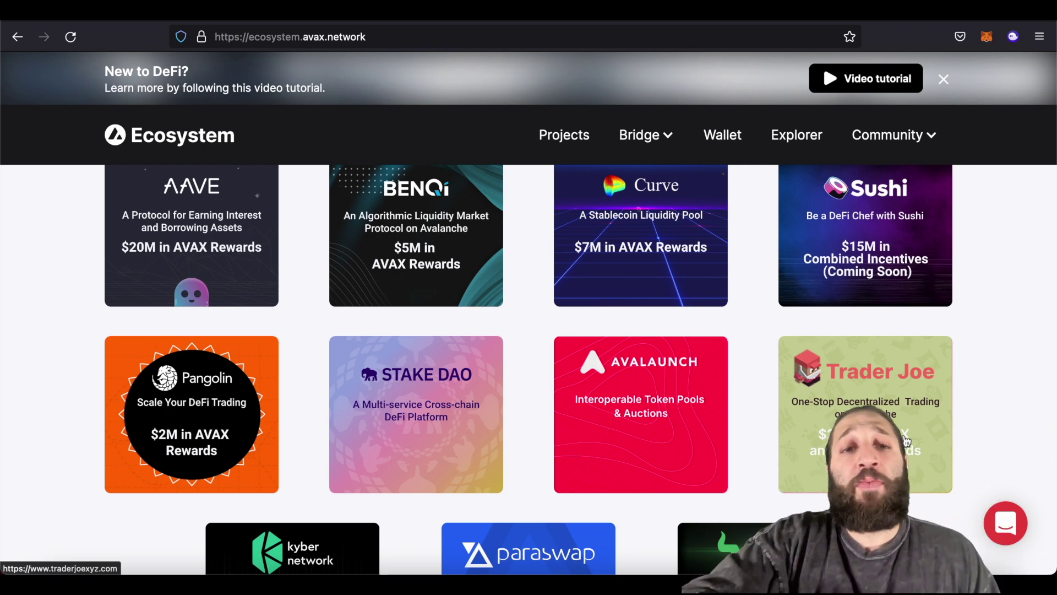
scroll(906, 441, "down", 2)
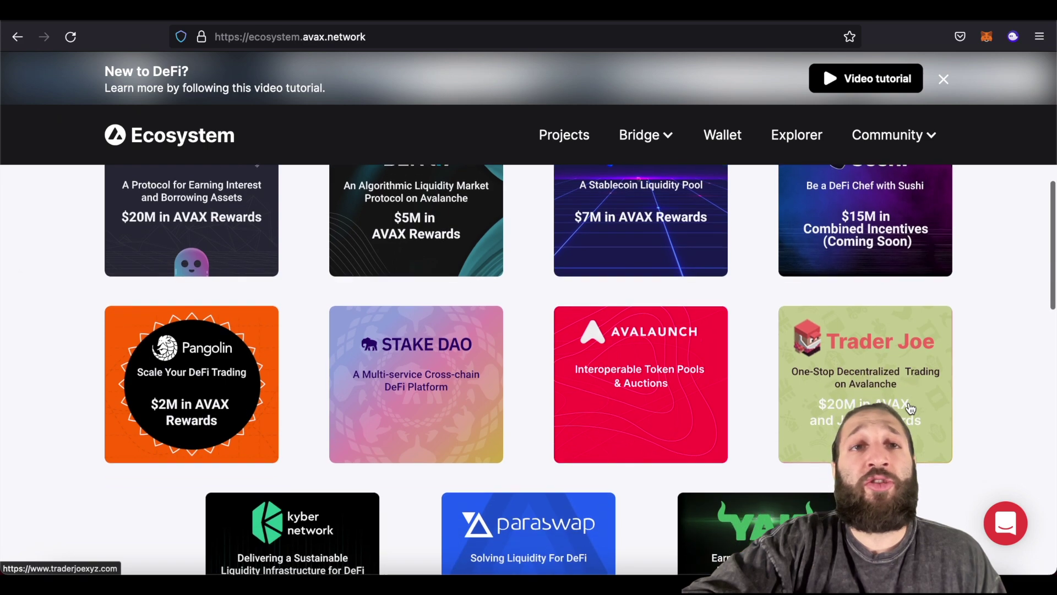
scroll(696, 350, "up", 9)
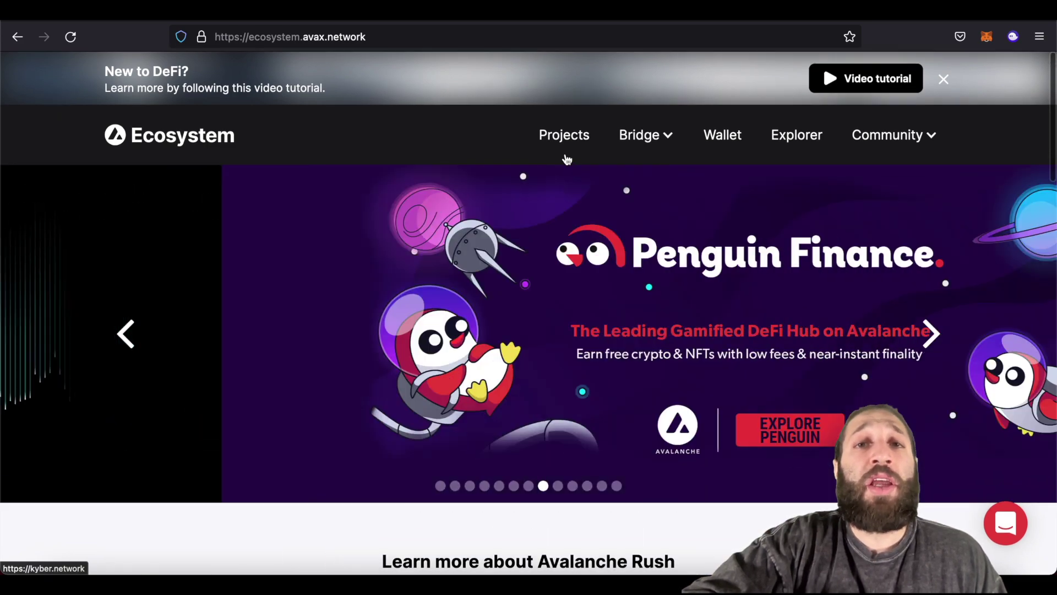
Open the full Projects directory and filter it to the Exchange tag.
left_click(564, 142)
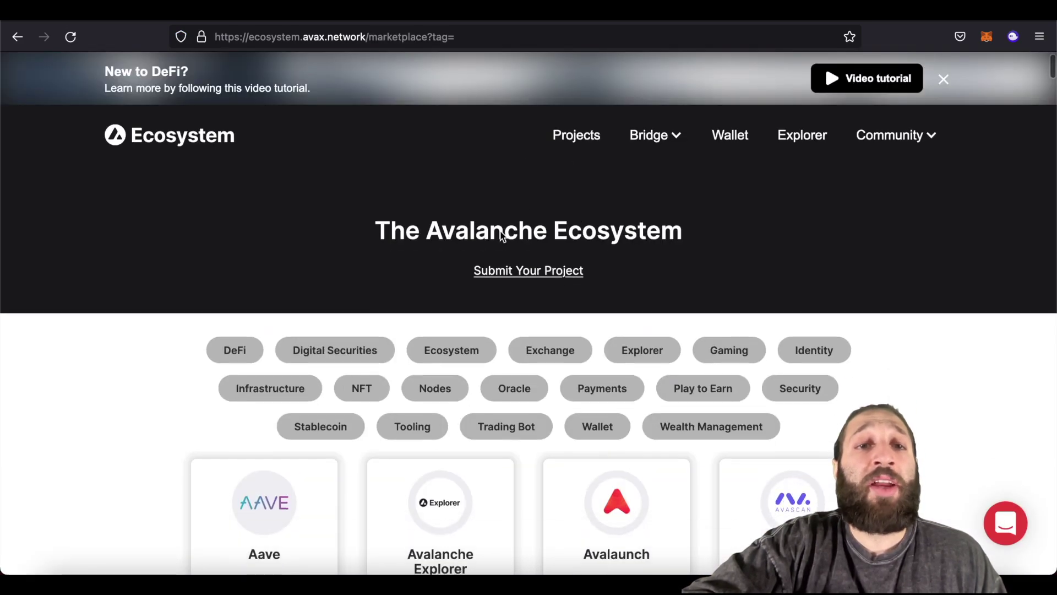
scroll(501, 236, "down", 1)
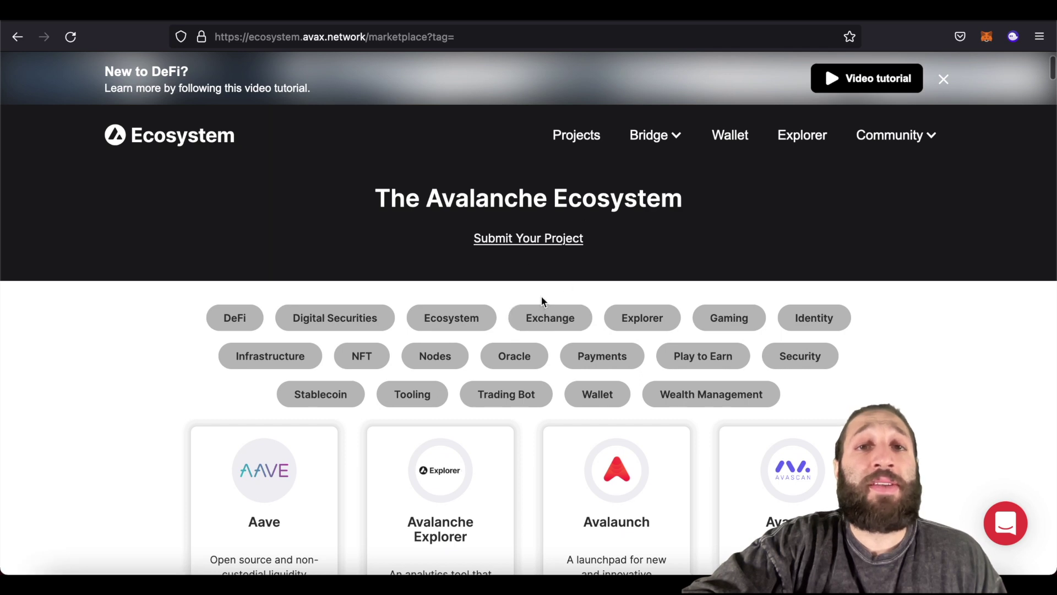
scroll(521, 301, "down", 1)
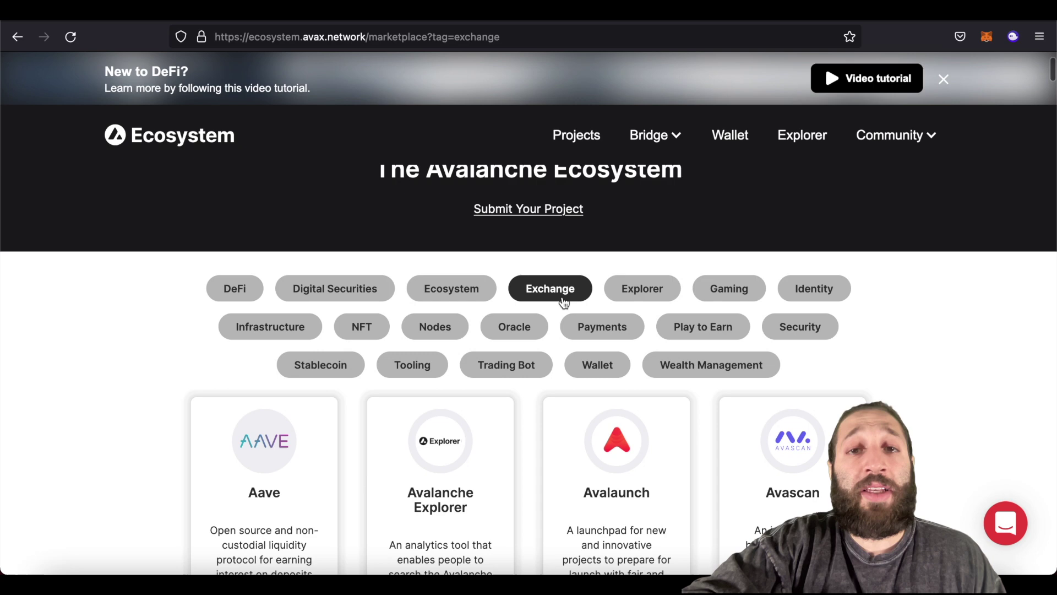
left_click(563, 302)
scroll(561, 358, "down", 5)
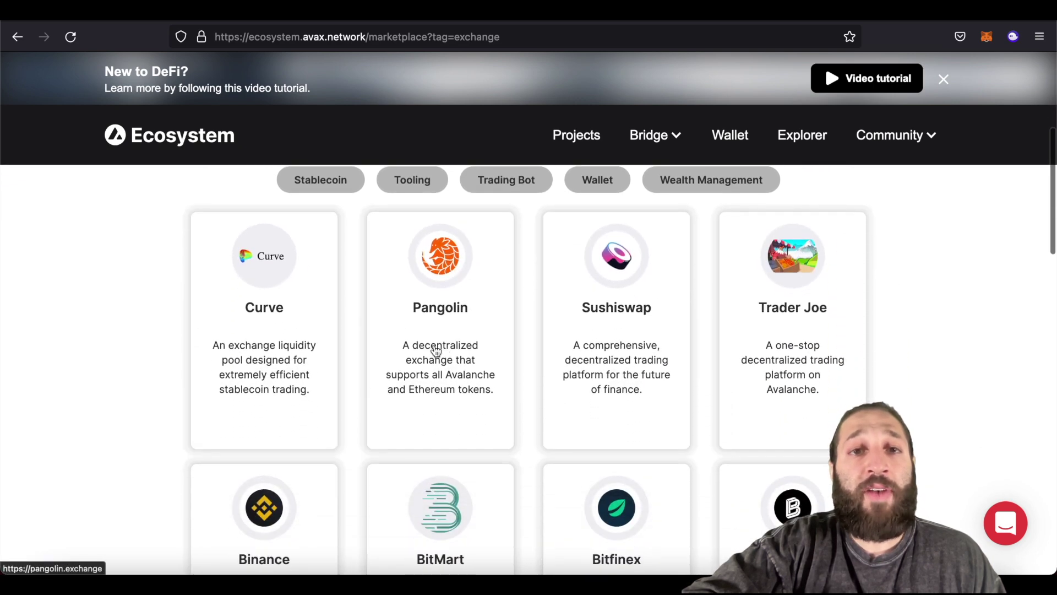
scroll(685, 305, "down", 2)
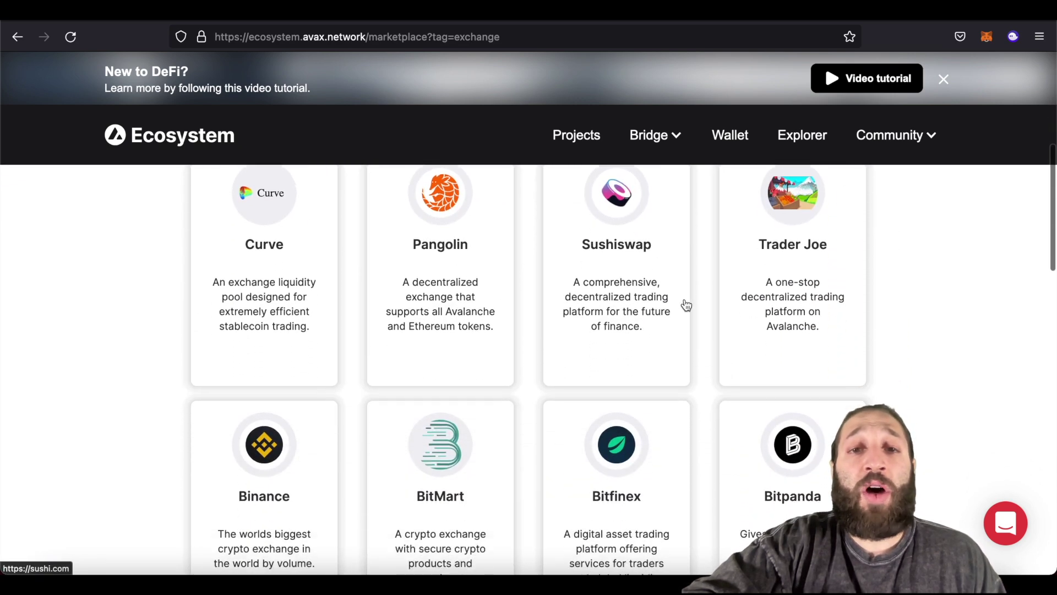
scroll(738, 428, "up", 2)
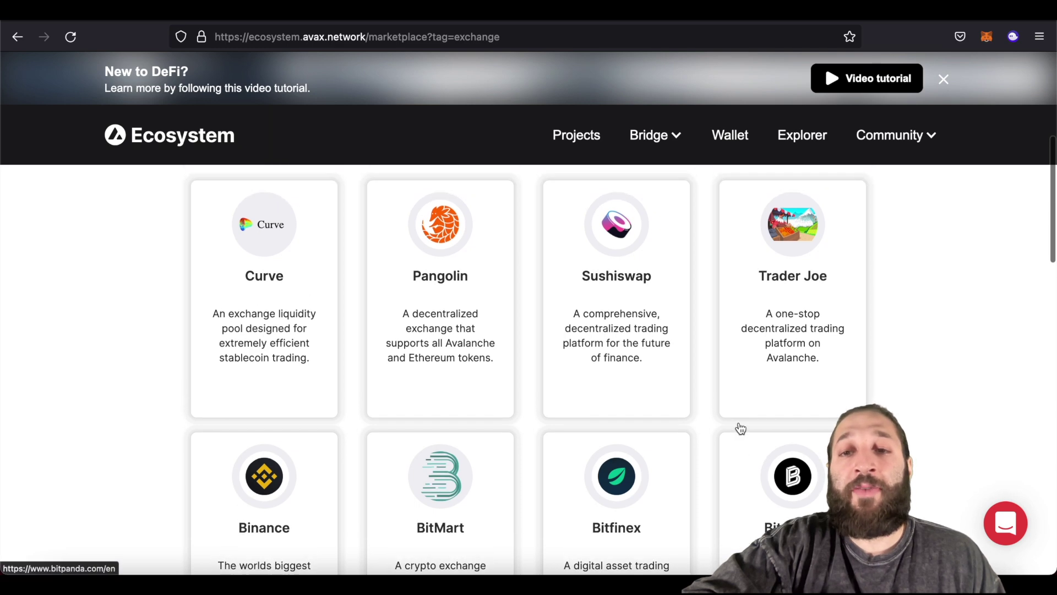
scroll(791, 344, "up", 1)
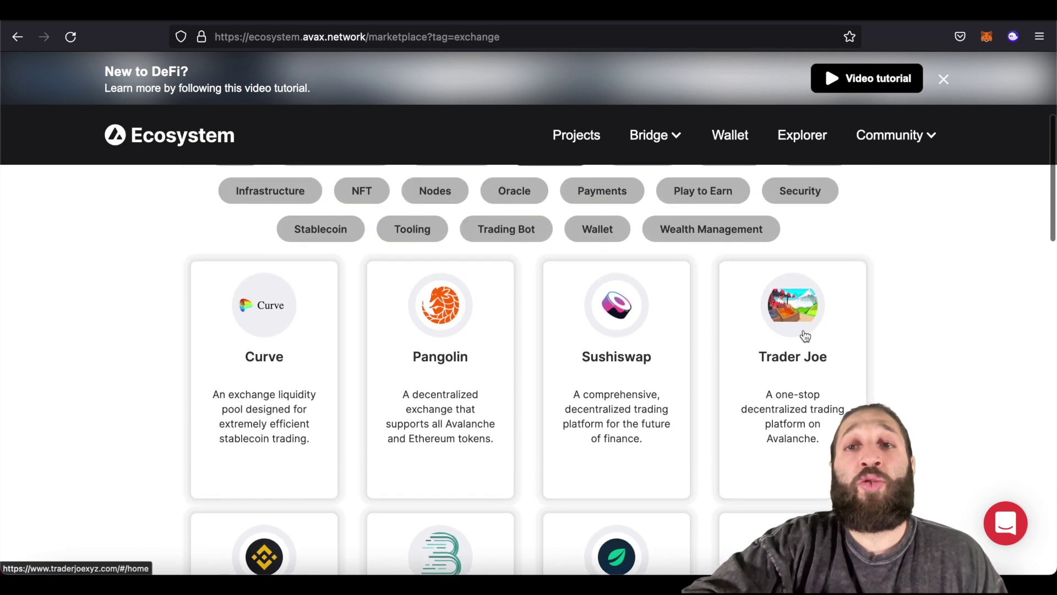
Open Trader Joe and confirm MetaMask lists only Ethereum Mainnet as a network.
left_click(804, 336)
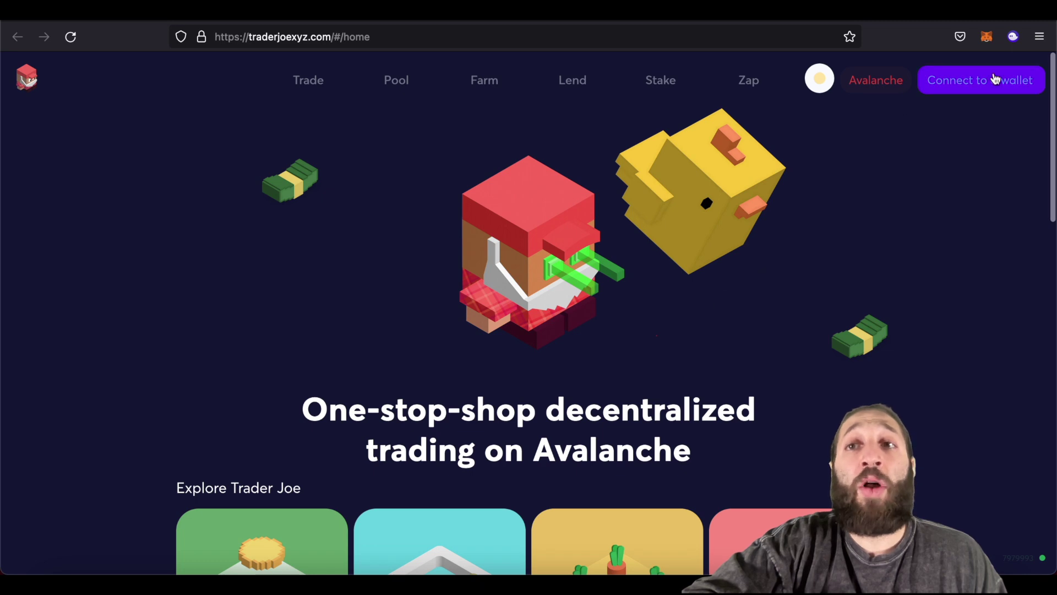
left_click(988, 40)
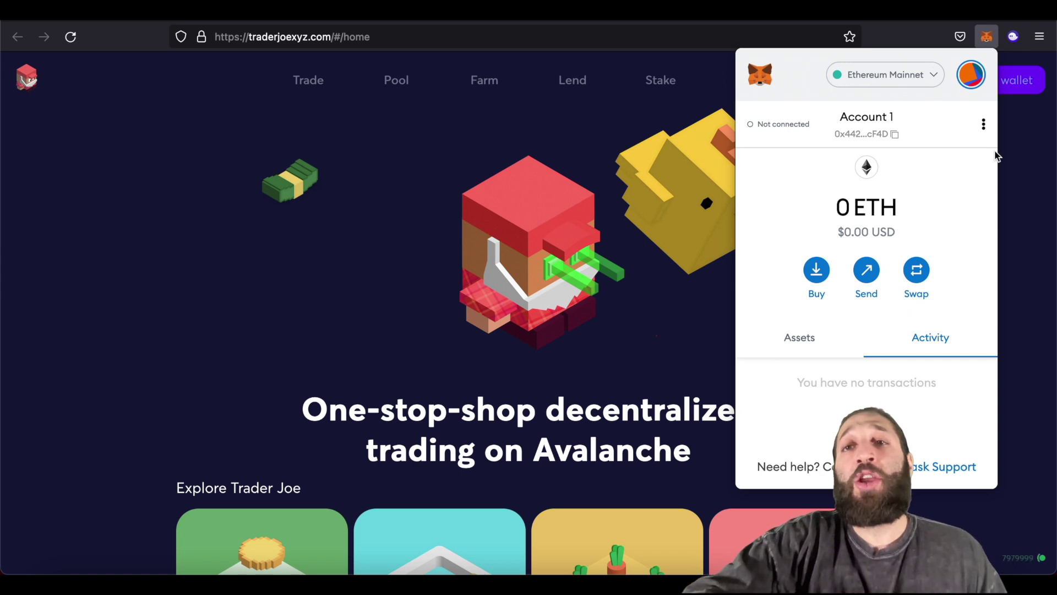
left_click(917, 82)
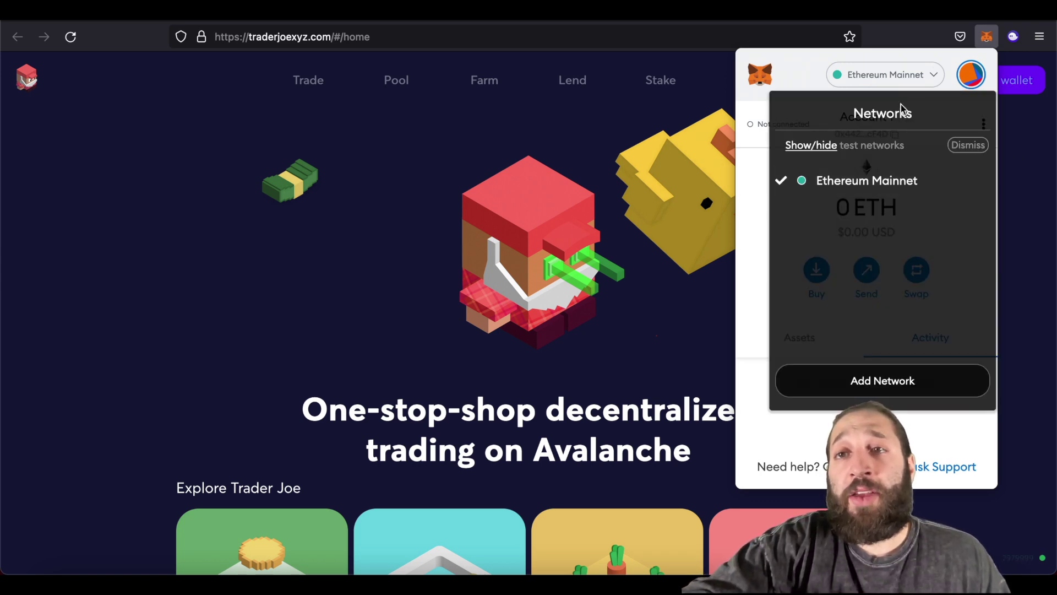
left_click(902, 82)
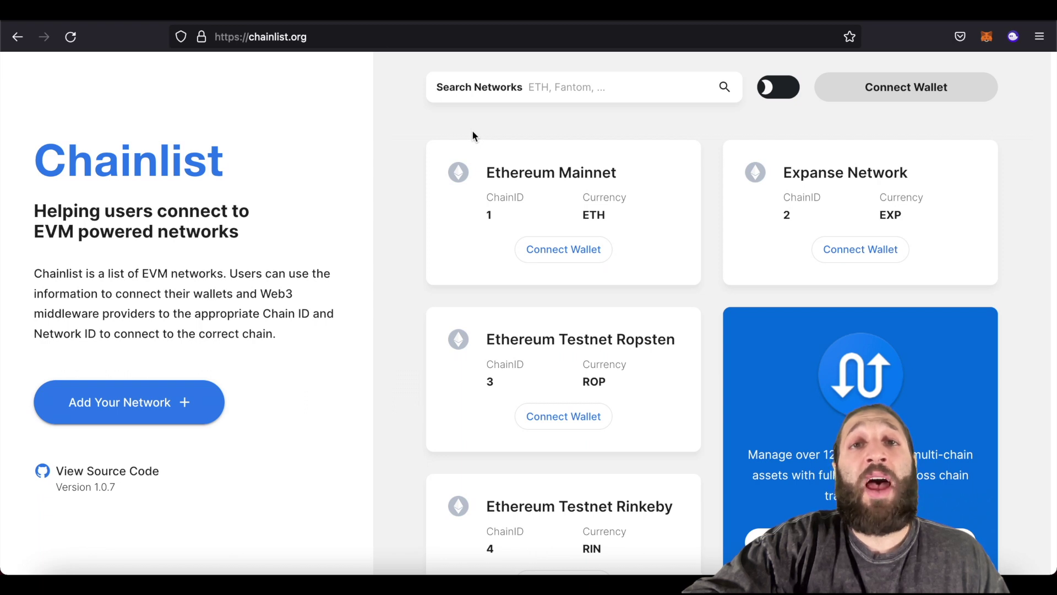
Search Chainlist for 'aval' and connect MetaMask Account 1 to the site.
left_click(561, 94)
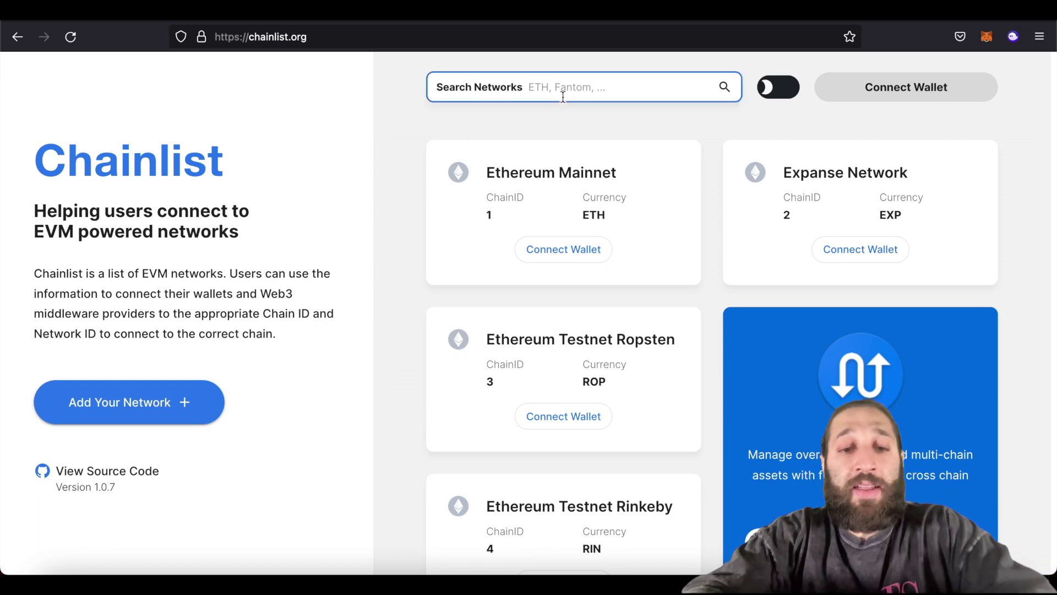
type("aval")
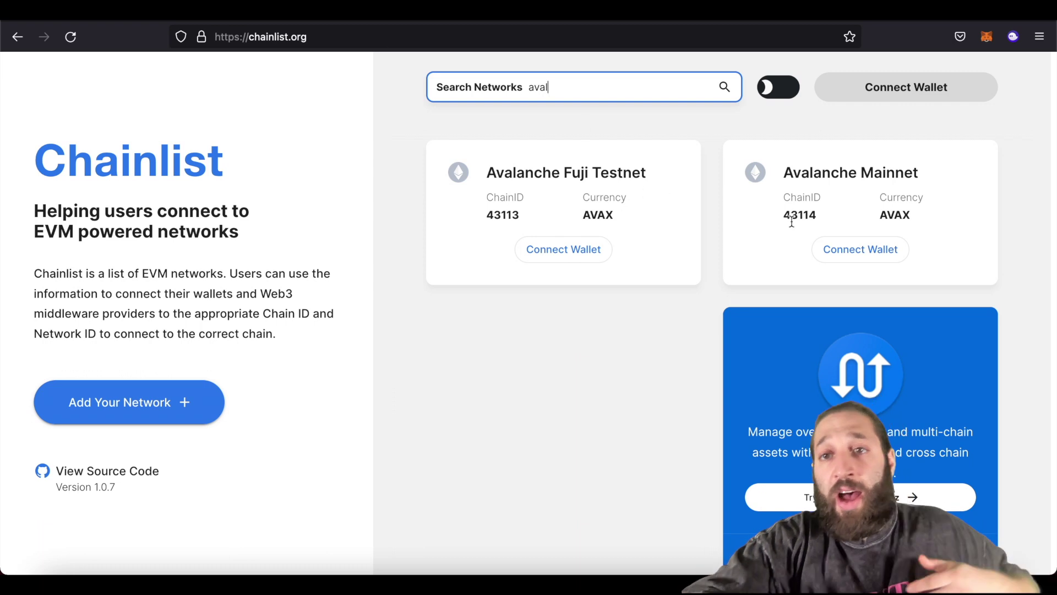
left_click(843, 249)
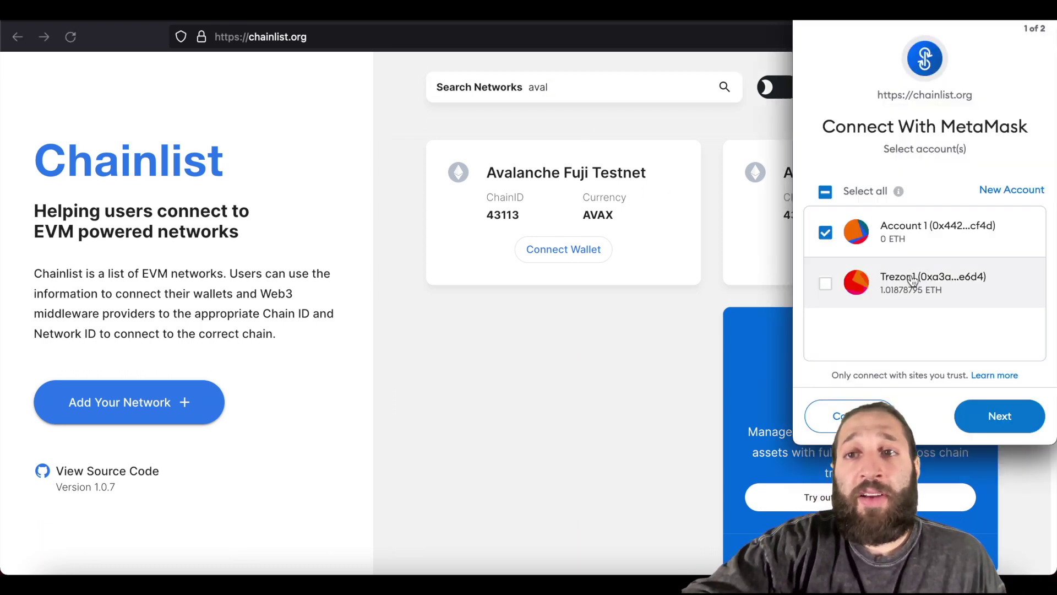
left_click(1000, 416)
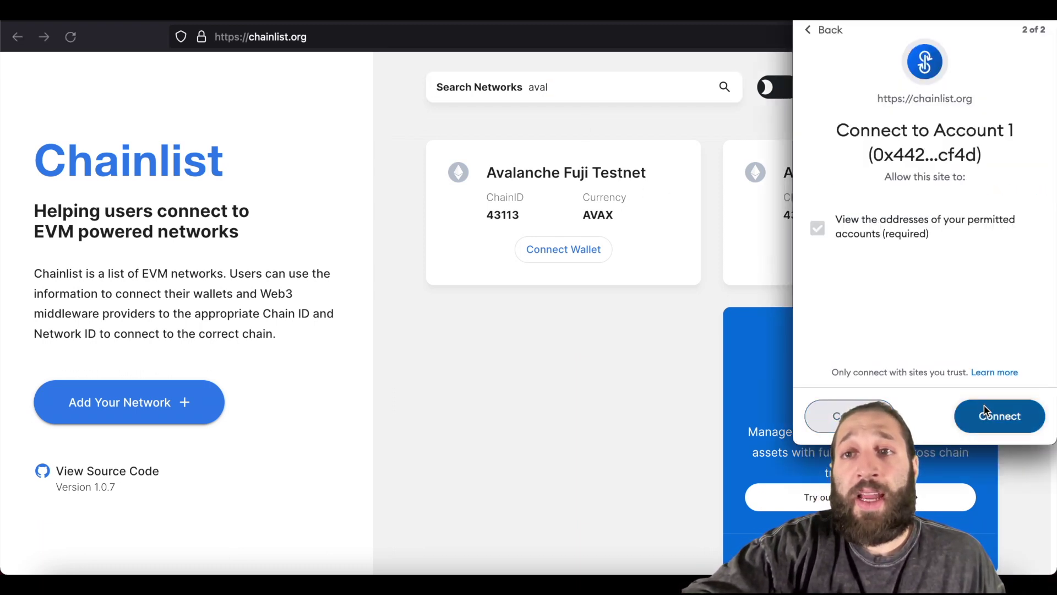
left_click(1000, 416)
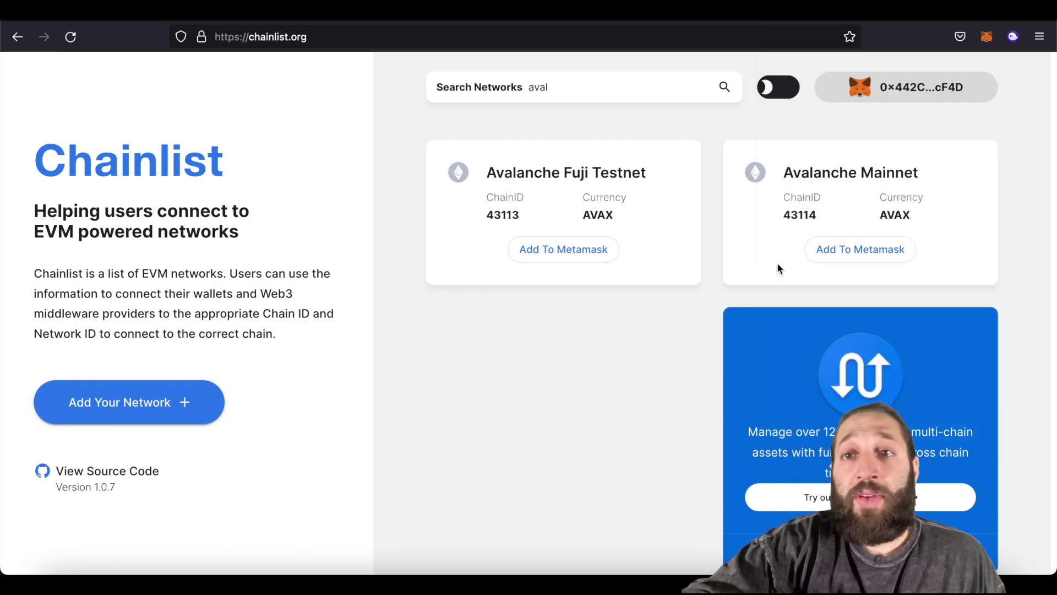
Add Avalanche Mainnet (chain ID 43114) to MetaMask and switch the wallet onto it.
left_click(819, 255)
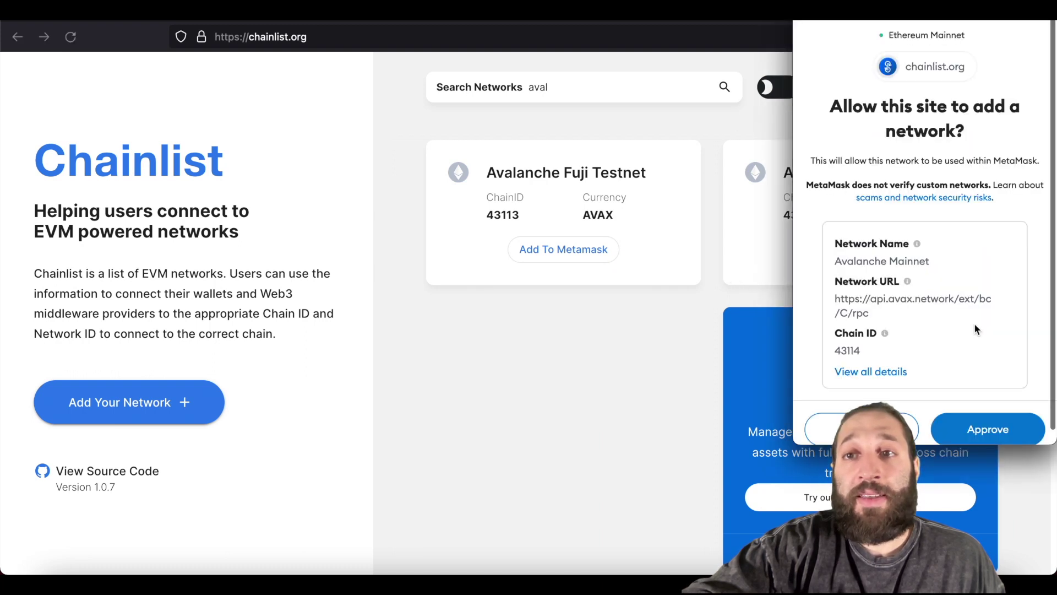
scroll(975, 329, "down", 1)
left_click(991, 416)
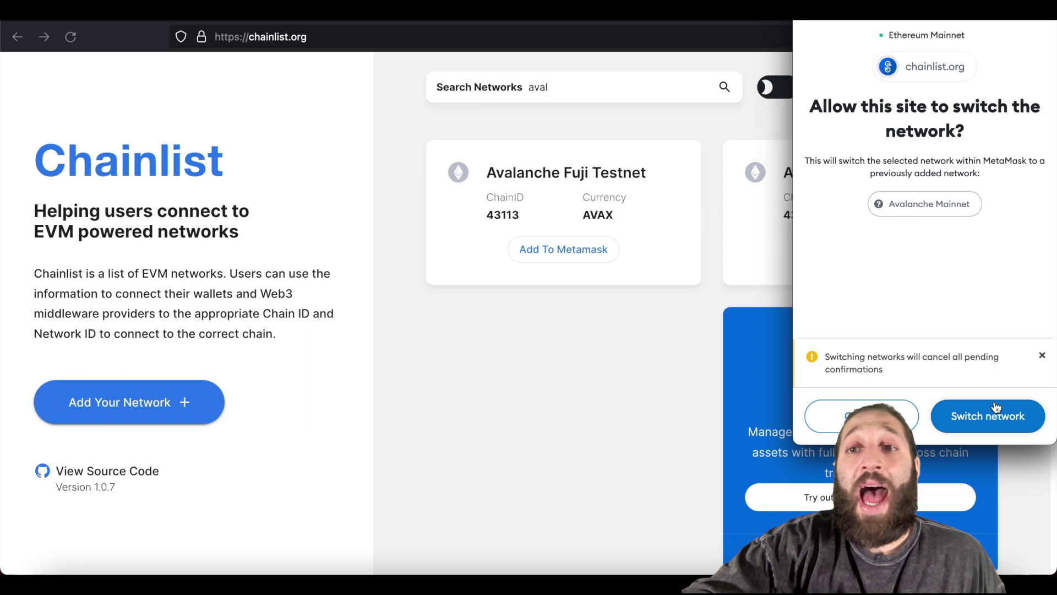
left_click(995, 408)
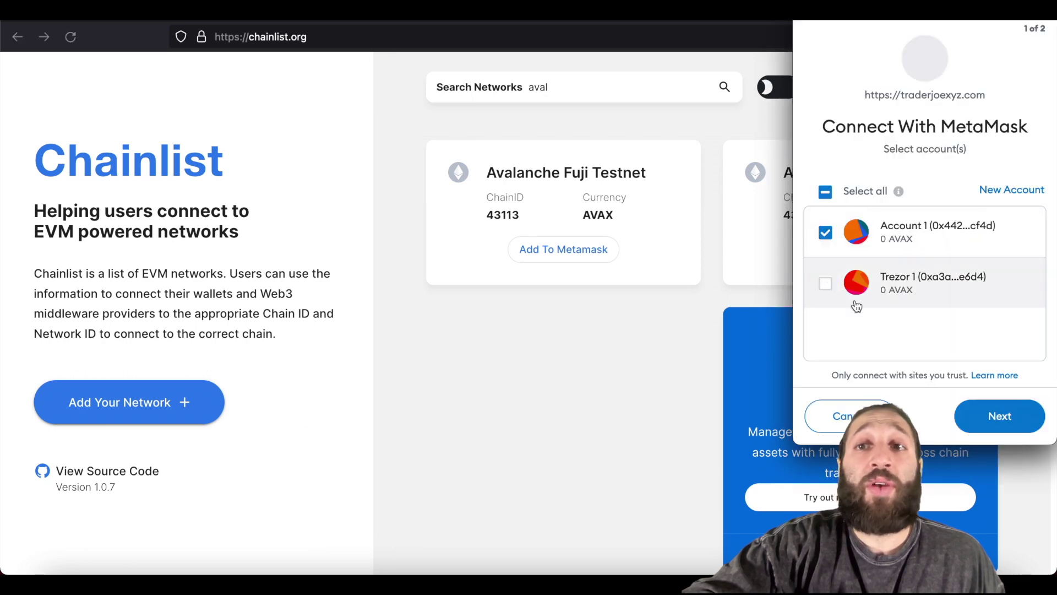
left_click(992, 417)
Connect MetaMask Account 1 to Trader Joe.
left_click(984, 422)
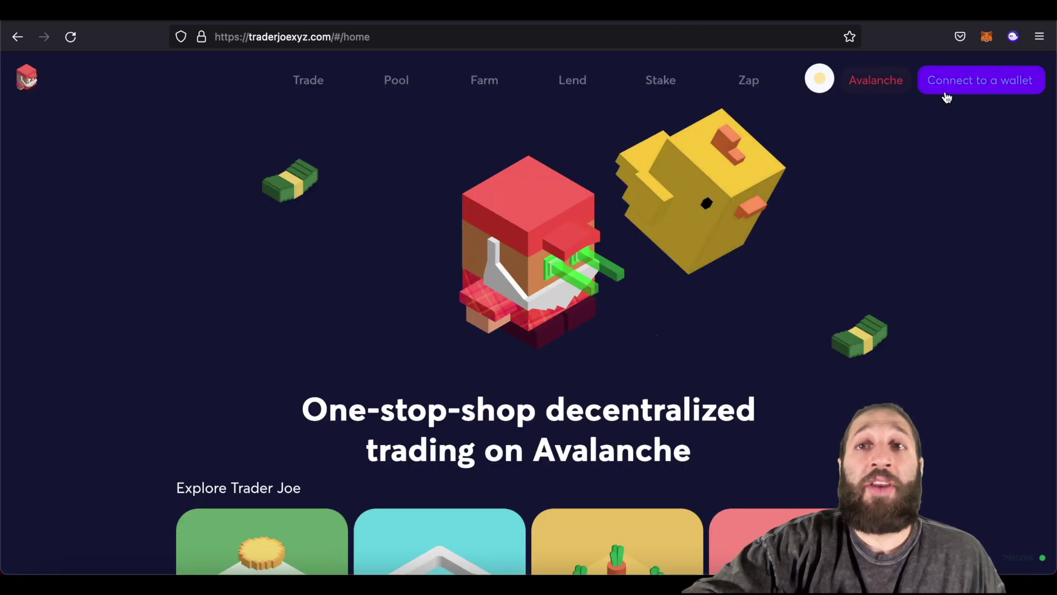
left_click(946, 94)
left_click(558, 187)
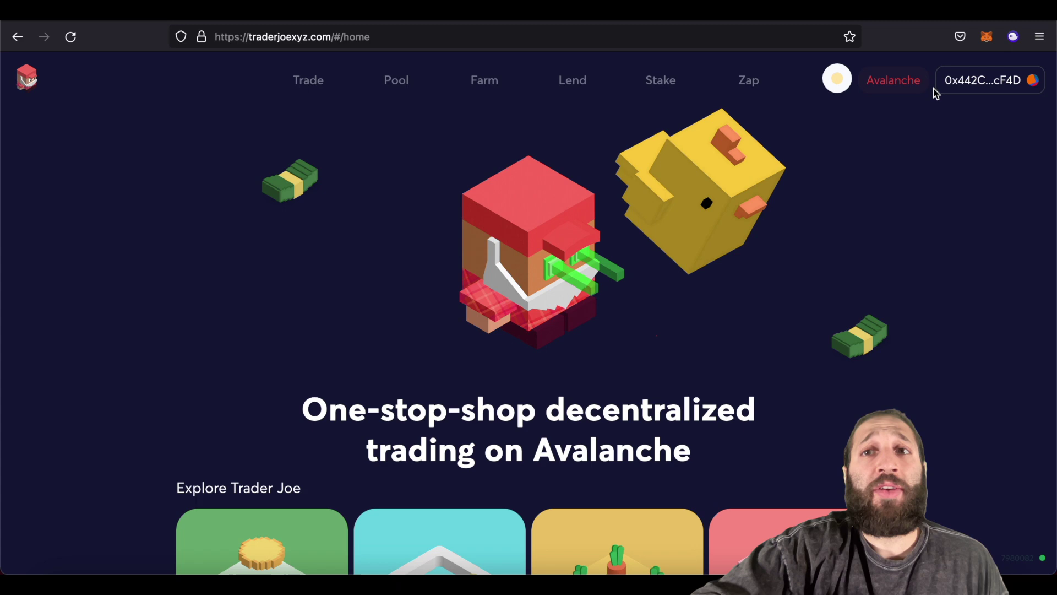
Go to the Trade page and check the wallet's 0.4 AVAX balance.
left_click(310, 91)
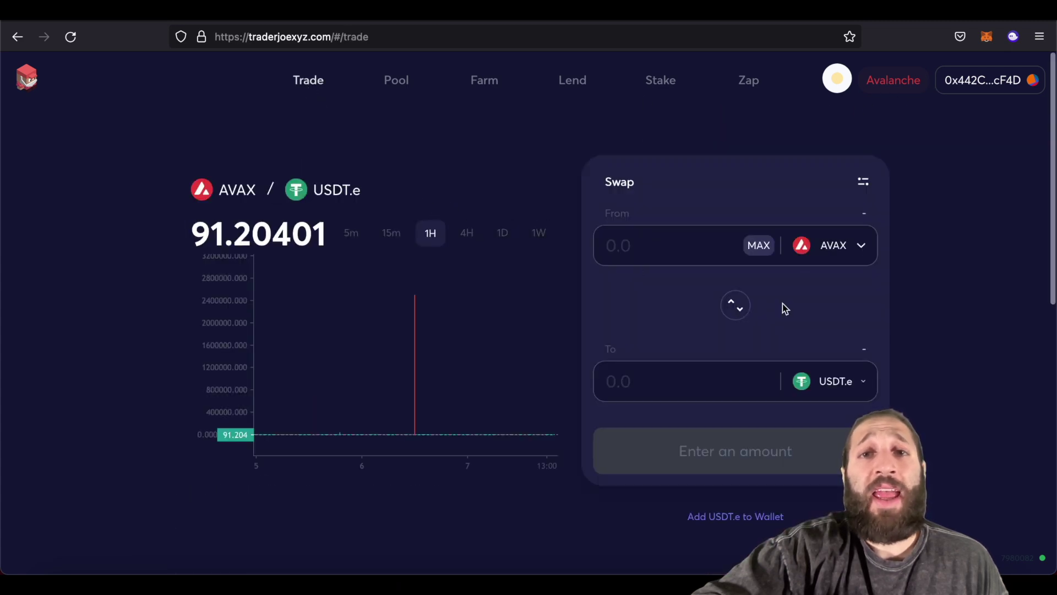
left_click(987, 38)
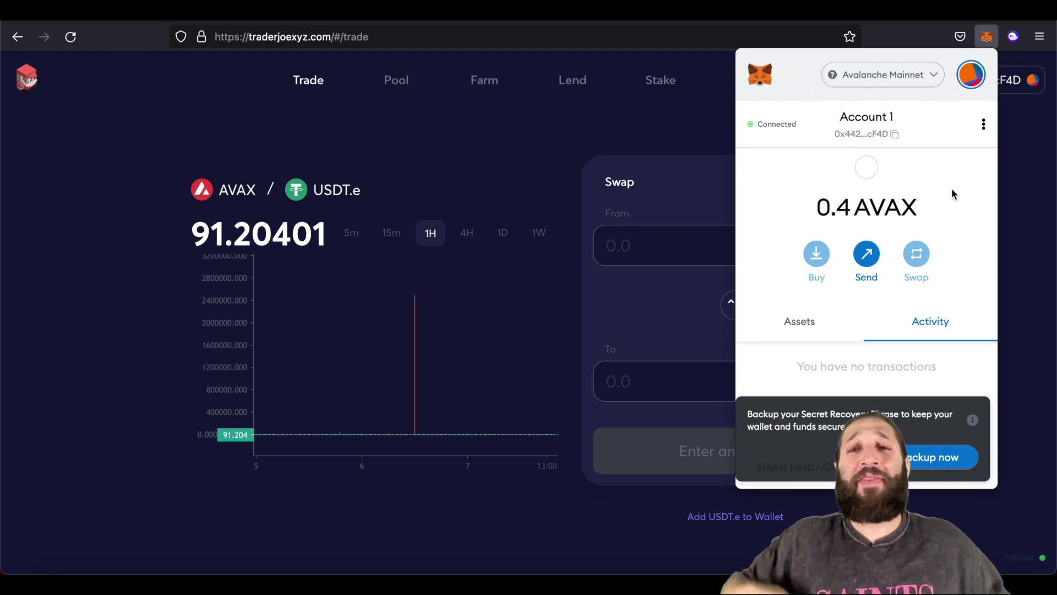
left_click(1009, 205)
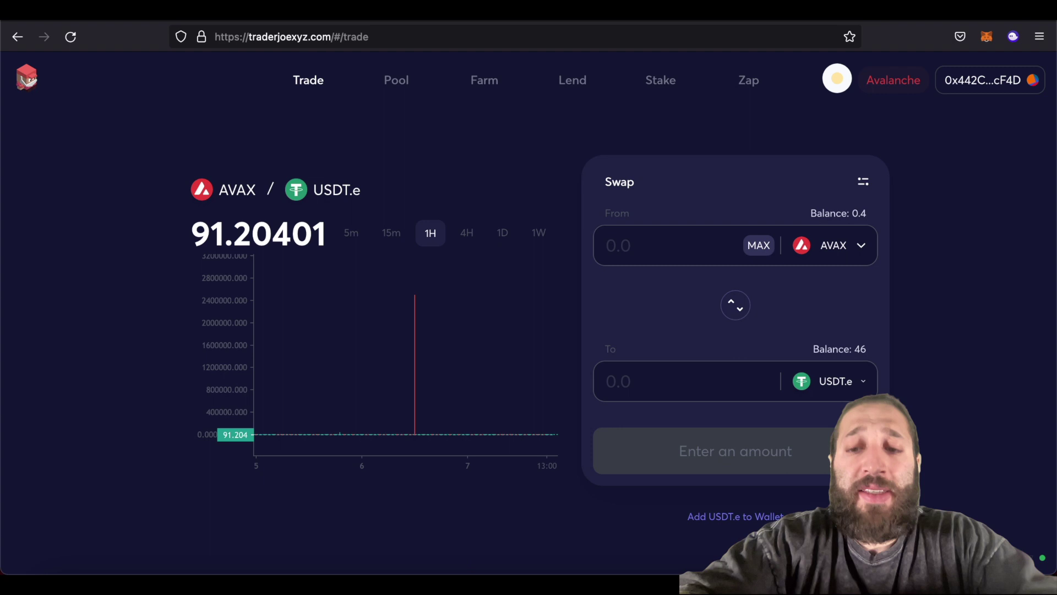
Swap 0.1 AVAX for about 9.06588 USDT.e, confirming the transaction in MetaMask.
type("0.1")
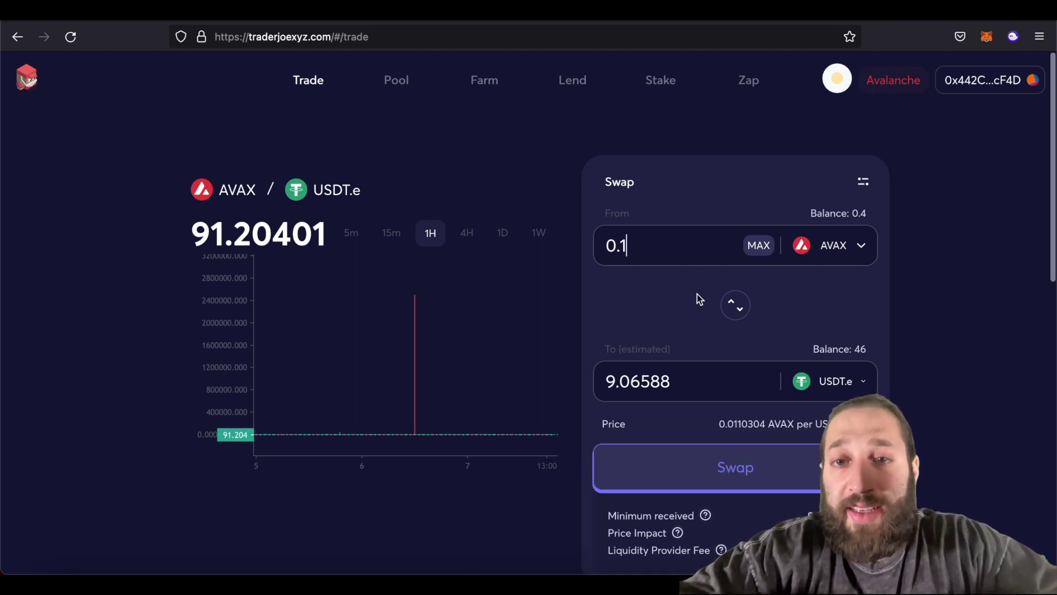
scroll(703, 309, "down", 1)
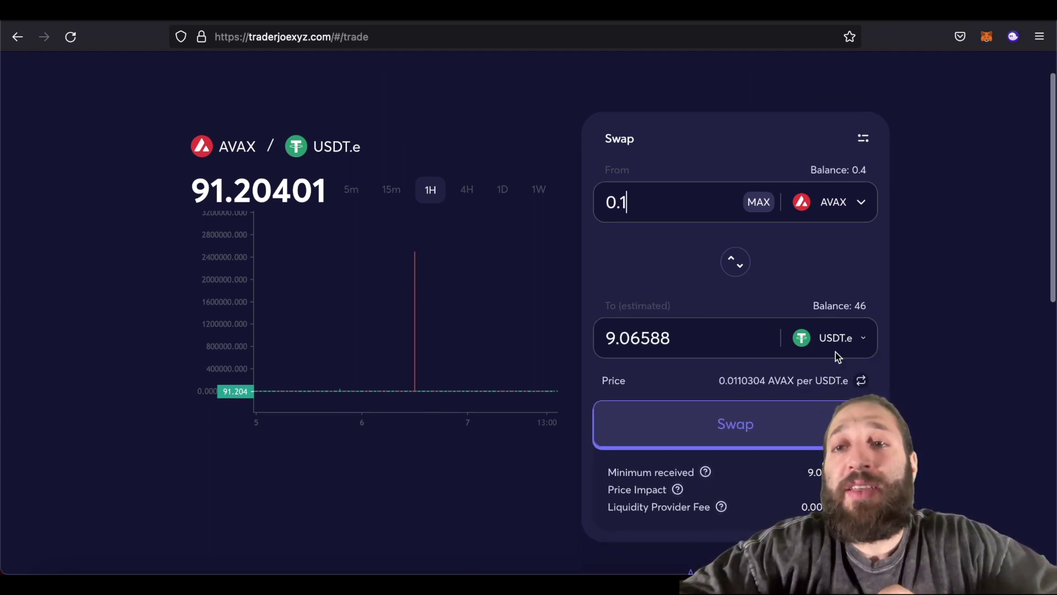
left_click(755, 423)
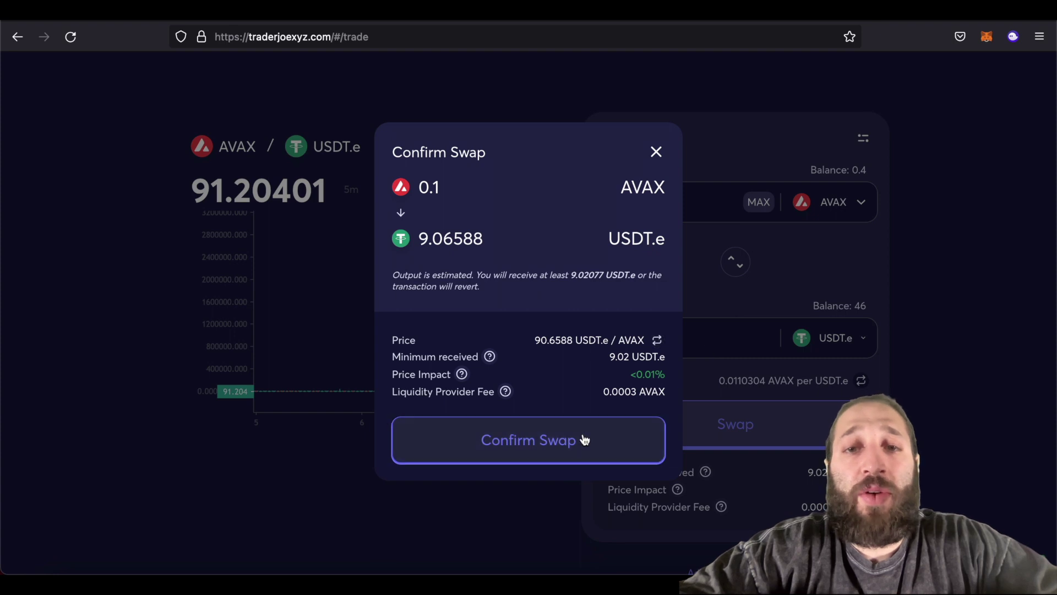
left_click(584, 439)
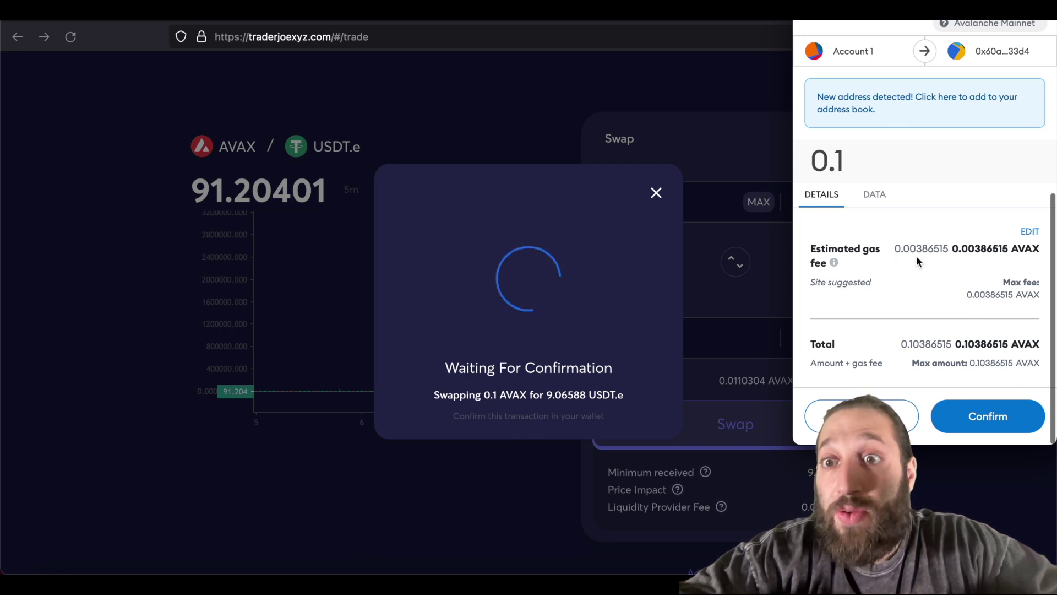
left_click(982, 410)
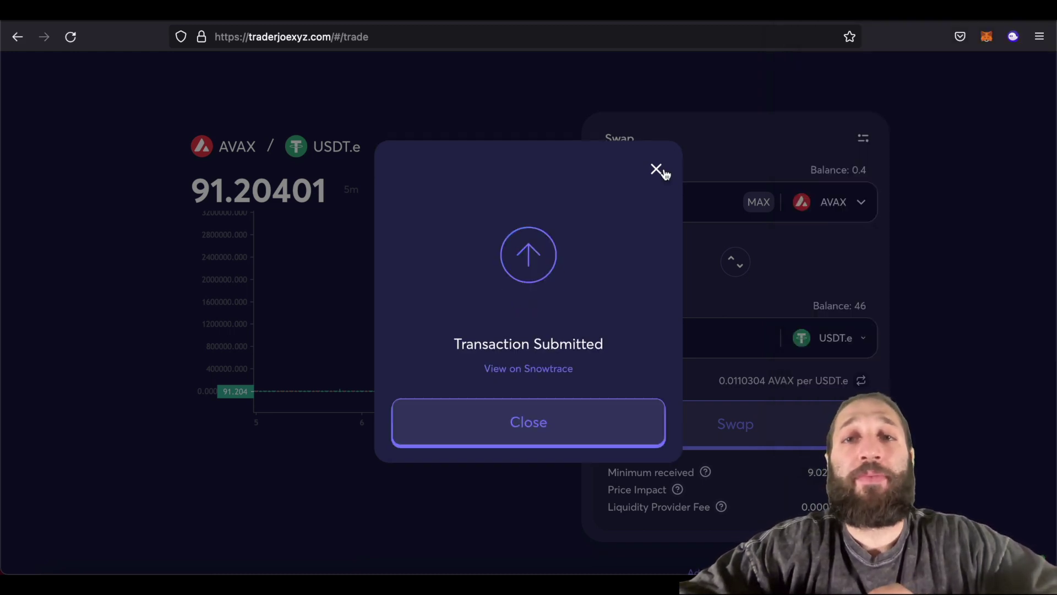
left_click(663, 171)
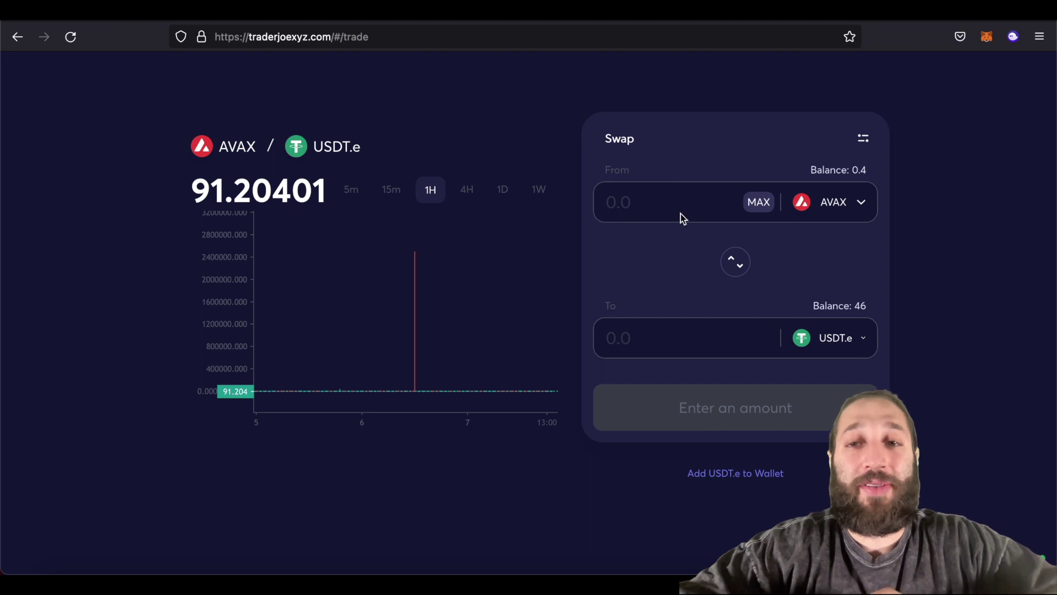
scroll(681, 213, "up", 2)
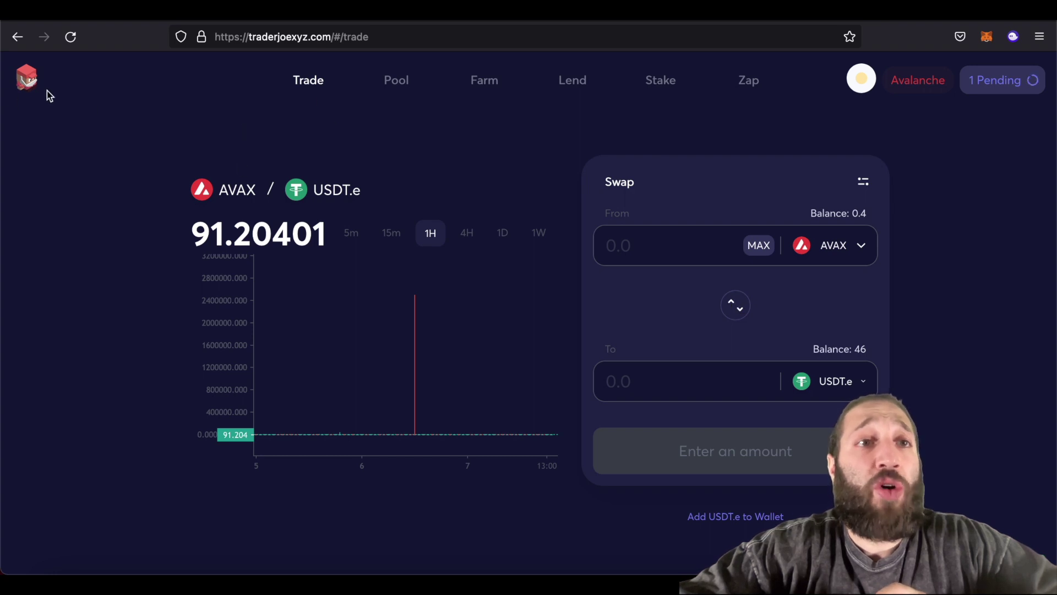
Set up a swap of 0.1 AVAX into JOE.
left_click(835, 382)
type("joe")
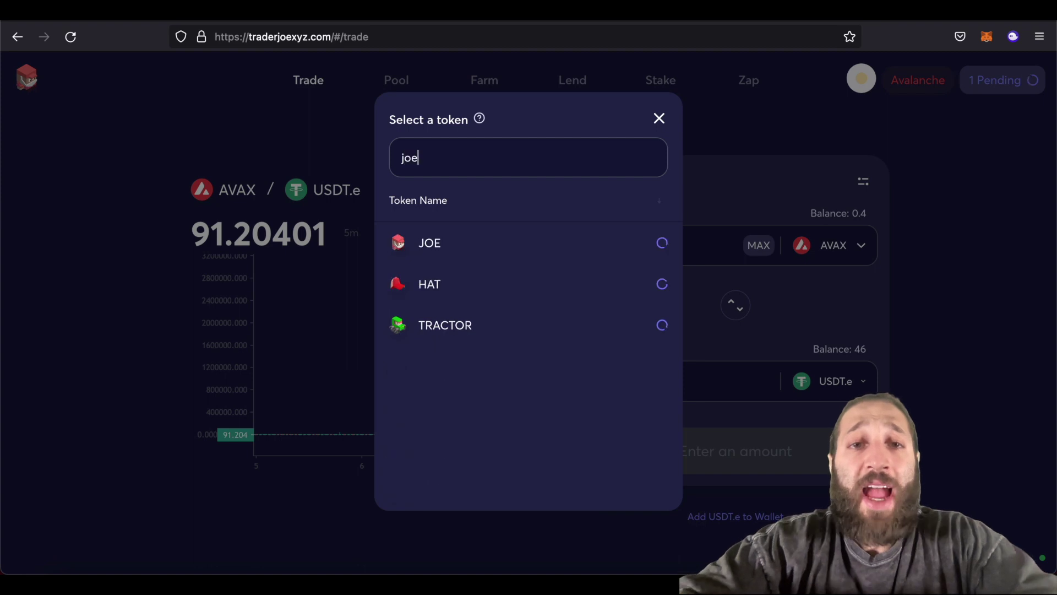
left_click(472, 243)
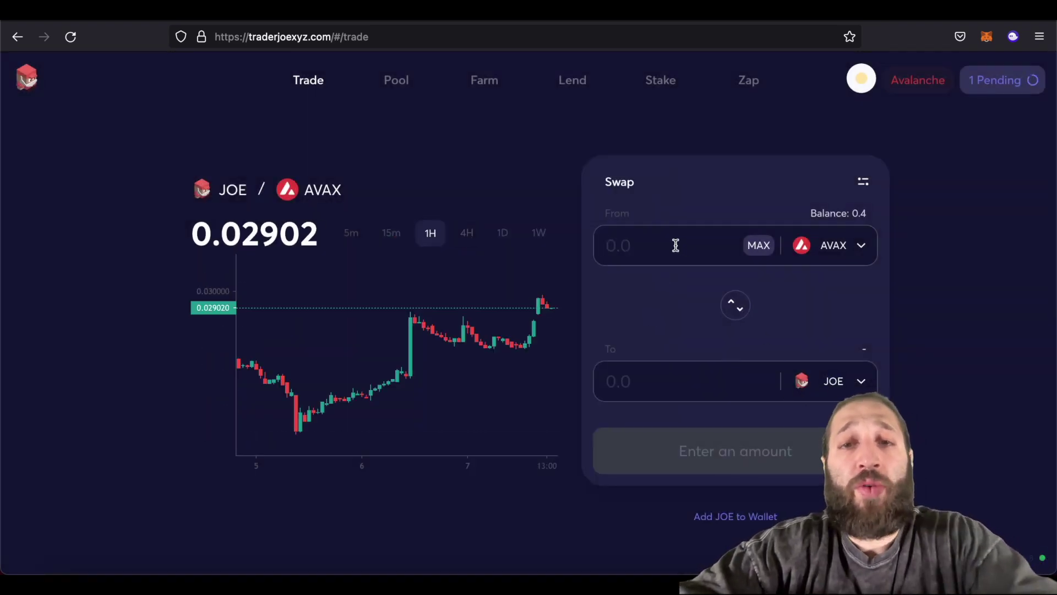
type(".1")
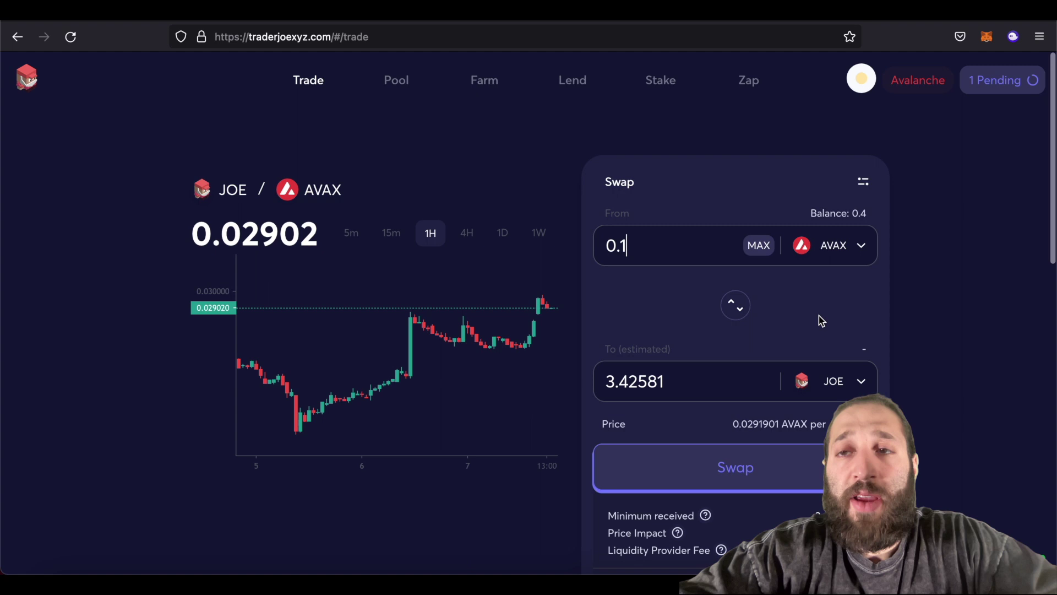
Submit the 0.1 AVAX-for-3.42581 JOE swap and confirm it in MetaMask.
scroll(857, 310, "down", 1)
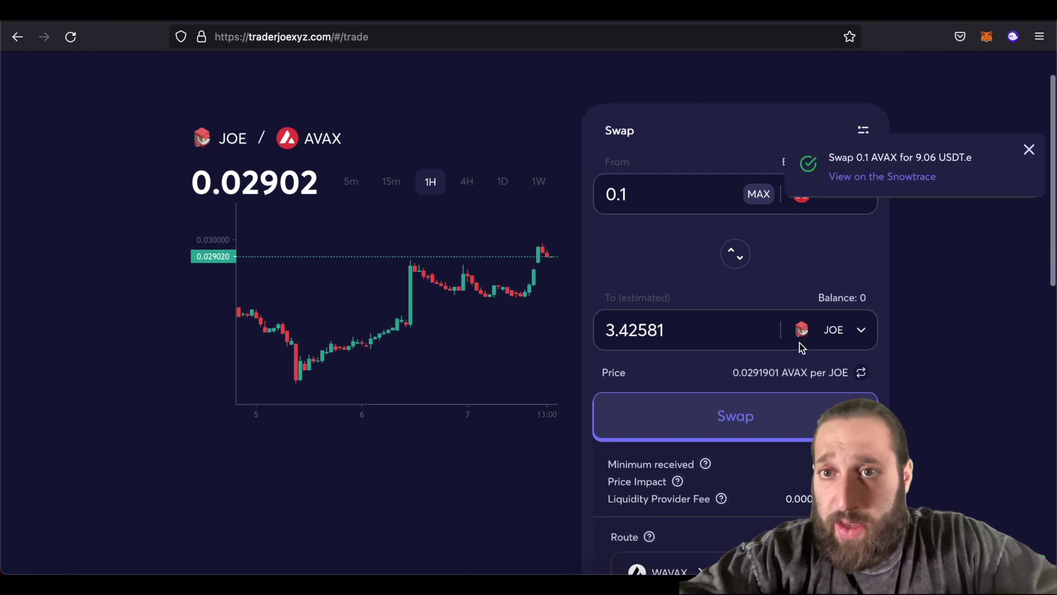
left_click(1029, 150)
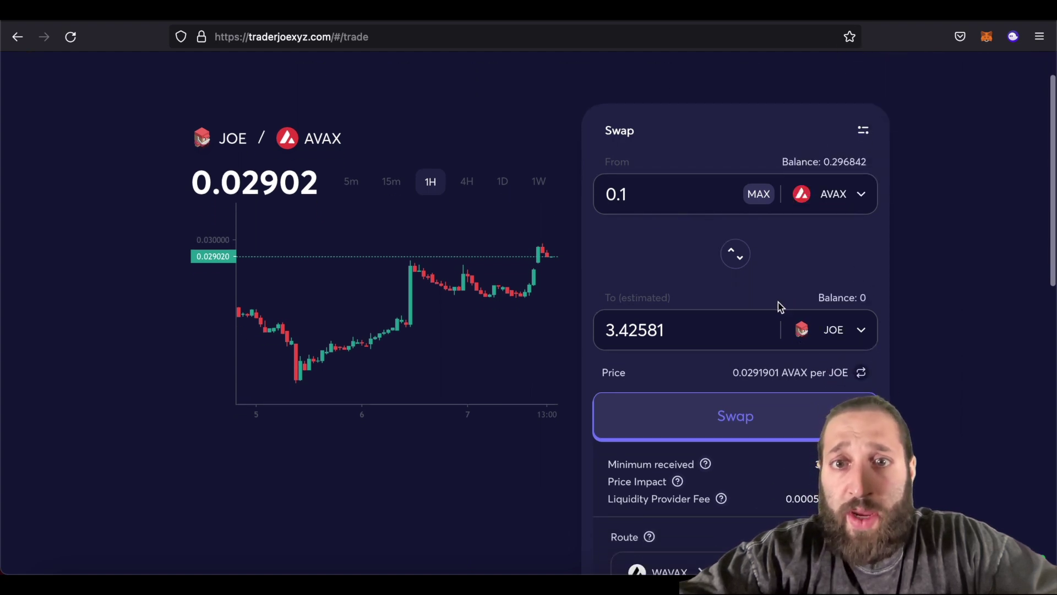
scroll(780, 304, "down", 1)
scroll(779, 302, "up", 1)
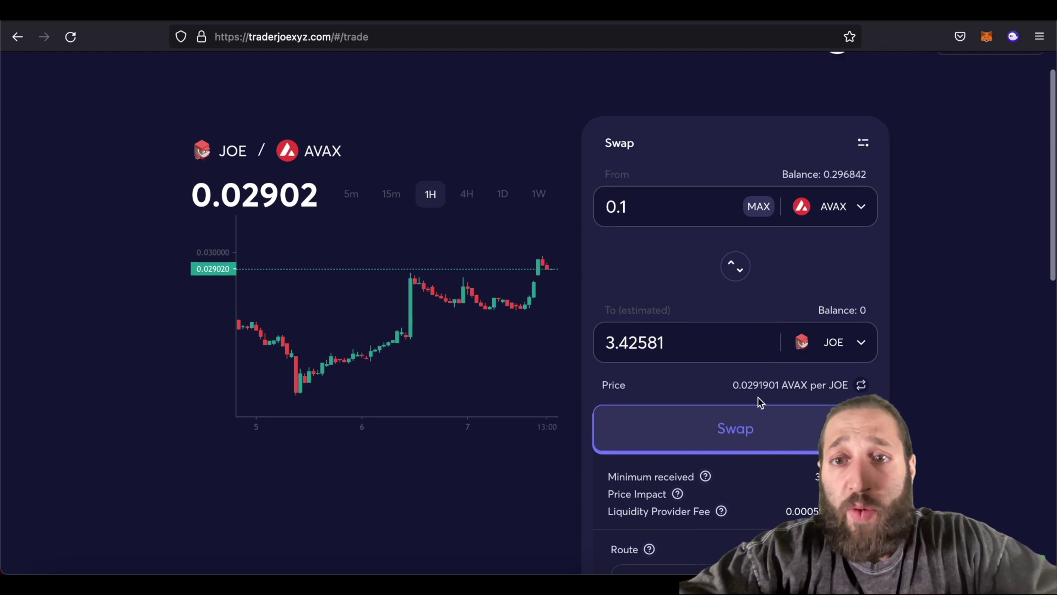
left_click(761, 428)
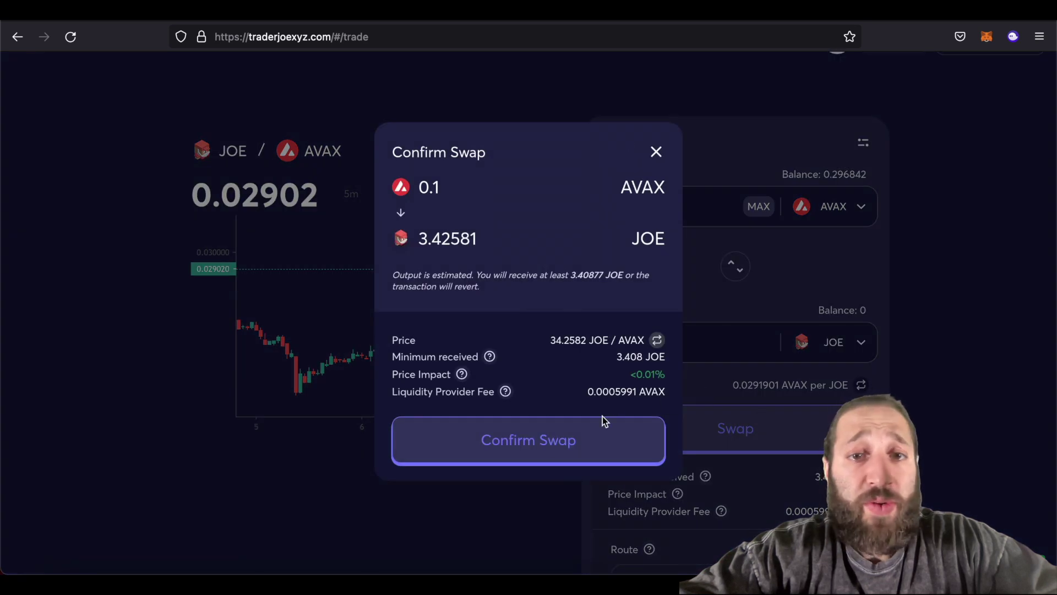
left_click(600, 435)
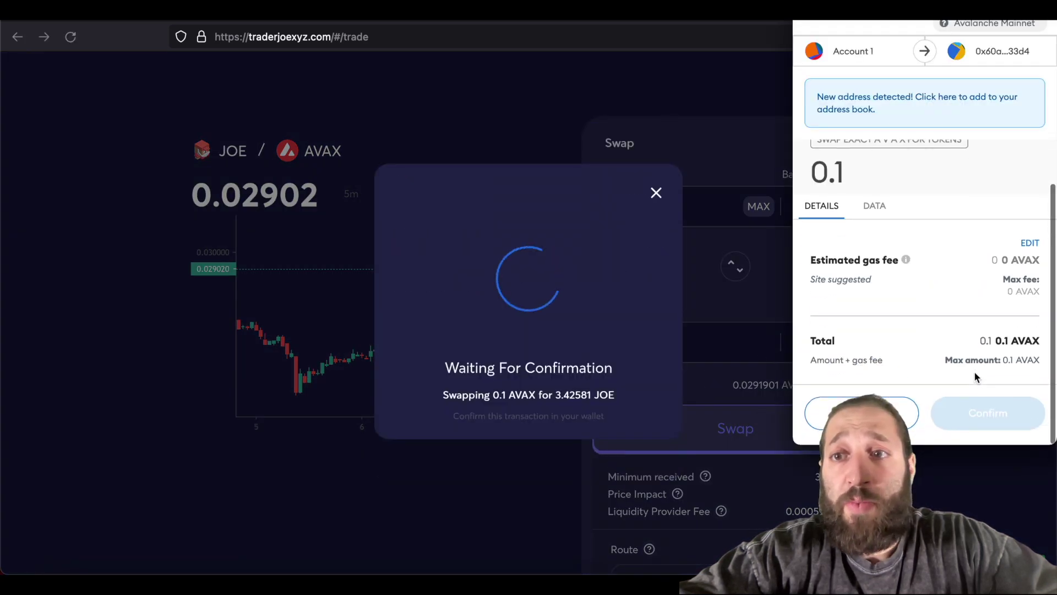
left_click(1002, 416)
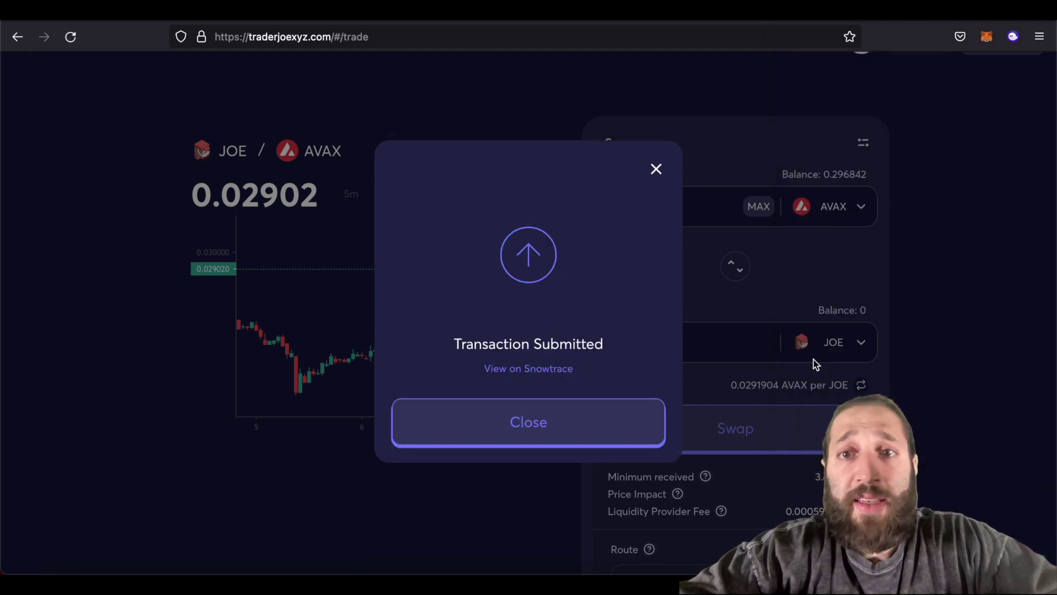
left_click(613, 423)
scroll(819, 380, "up", 1)
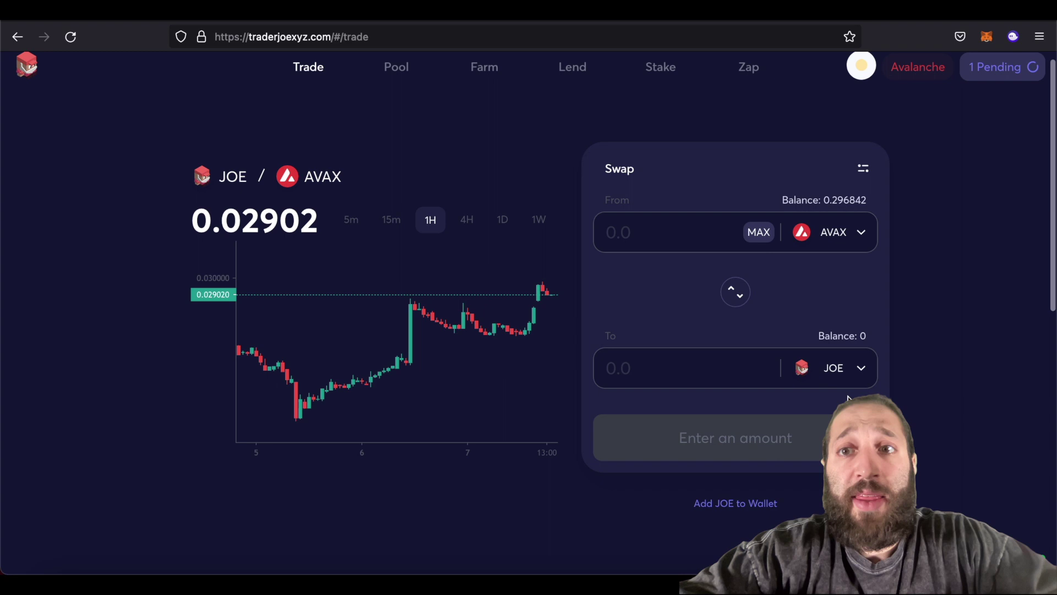
scroll(847, 397, "up", 1)
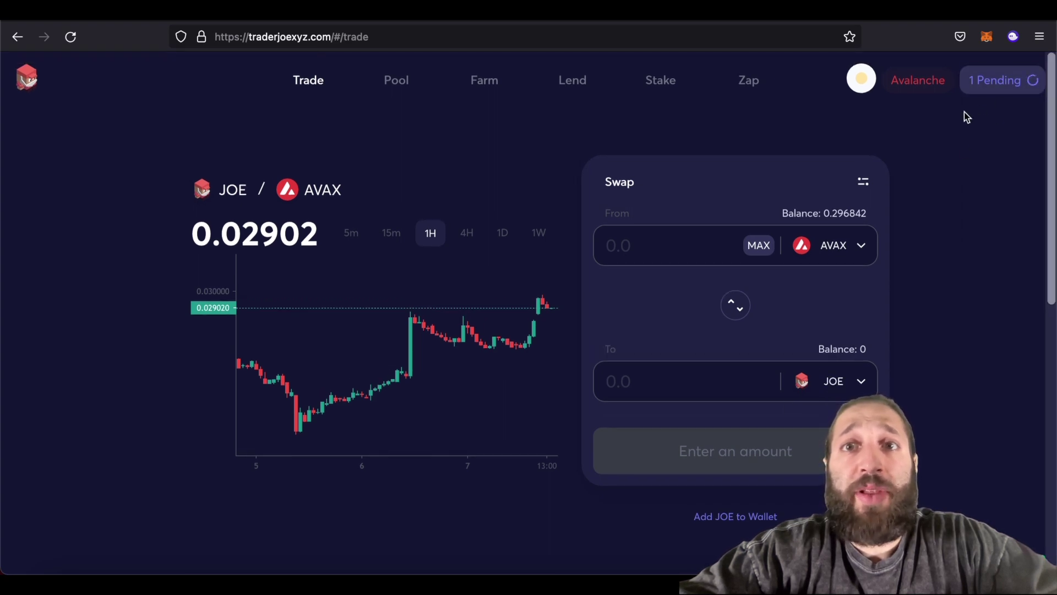
On the Stake page, enter the full 3.42586344 JOE balance, reloading to refresh it.
left_click(661, 88)
scroll(640, 146, "down", 2)
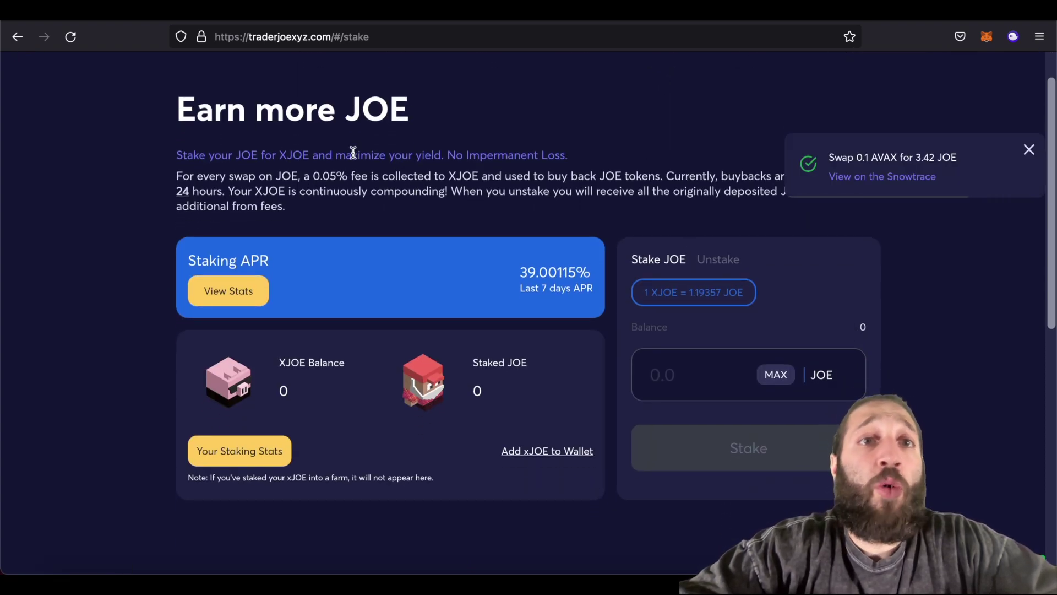
scroll(353, 152, "up", 1)
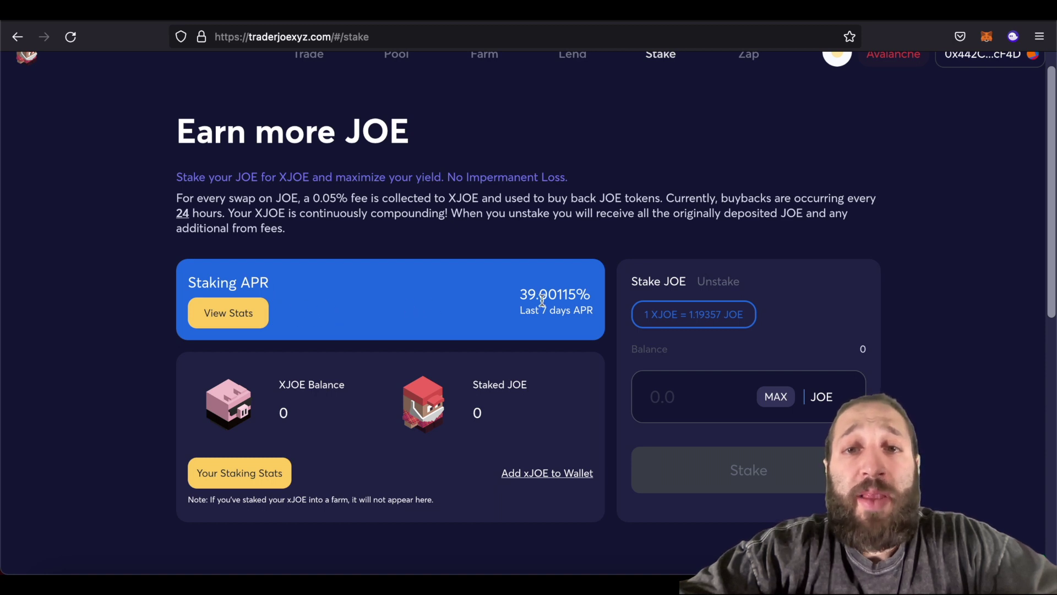
left_click(778, 397)
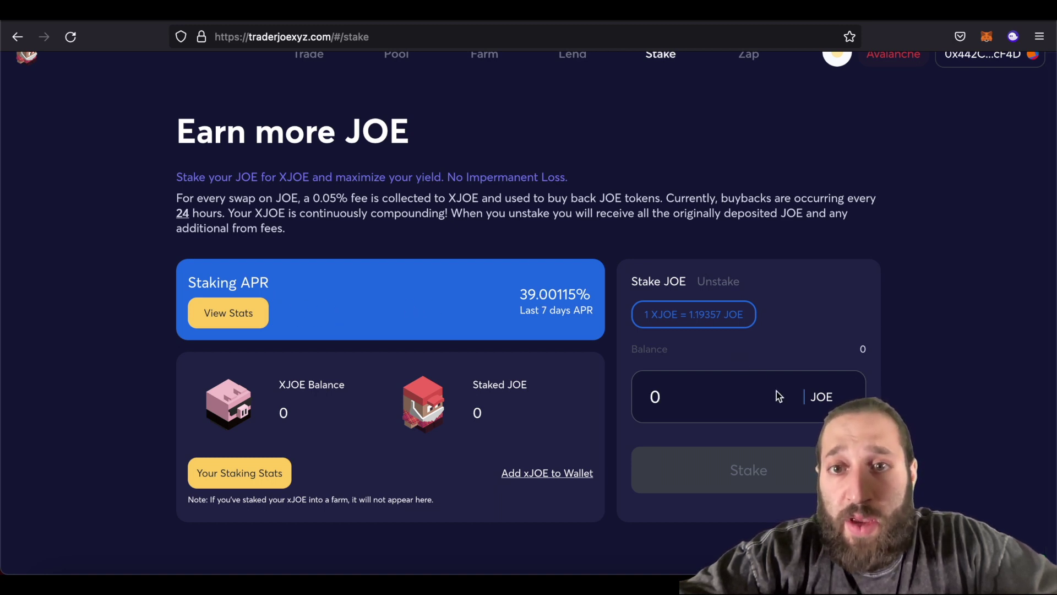
key("super+r")
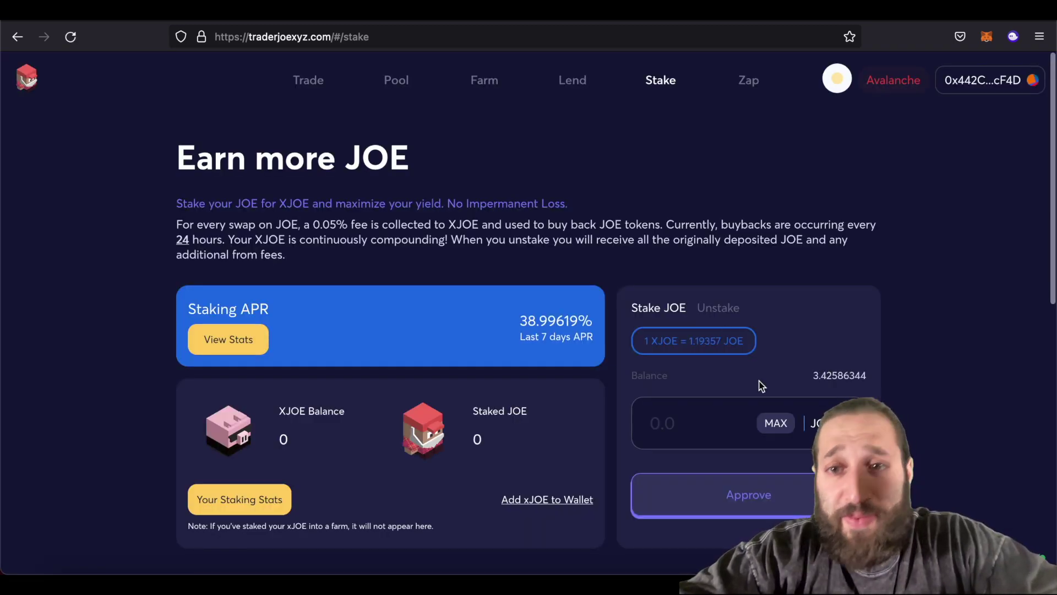
left_click(776, 423)
scroll(773, 425, "down", 1)
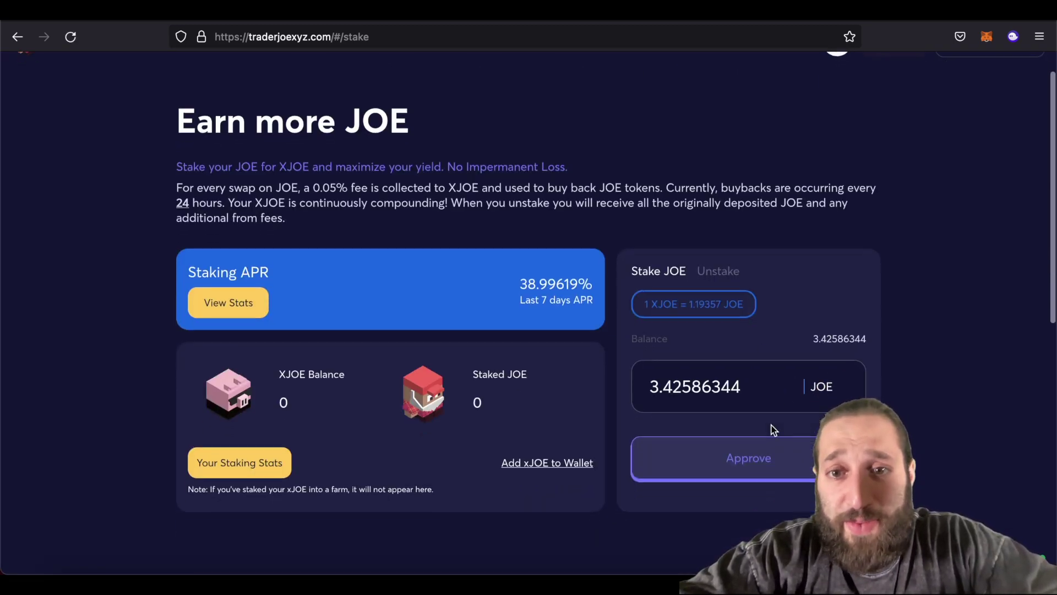
Approve the staking contract to spend JOE, confirming in MetaMask.
left_click(762, 455)
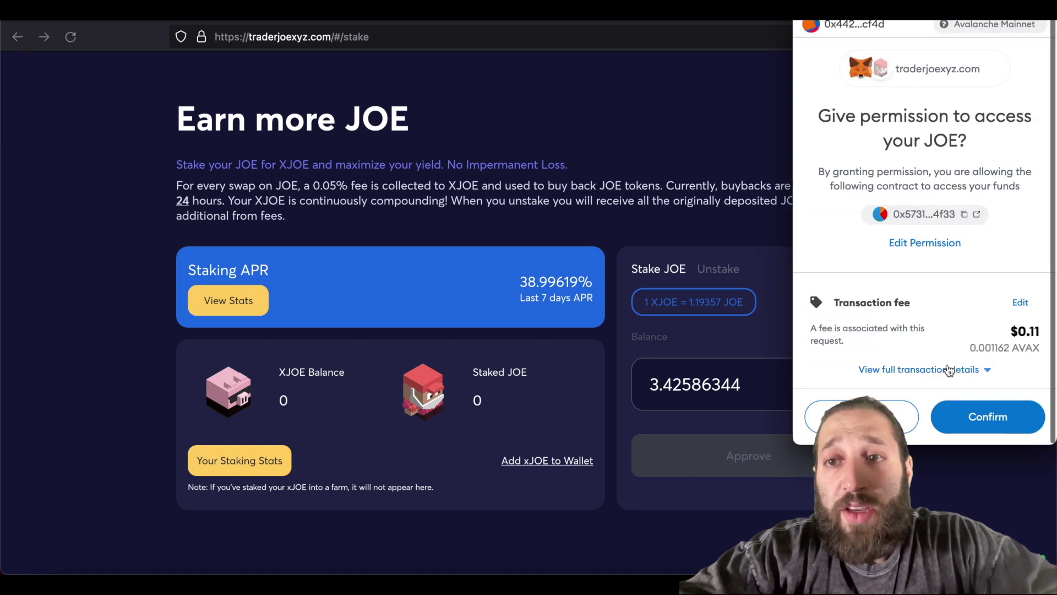
left_click(983, 417)
scroll(914, 350, "down", 1)
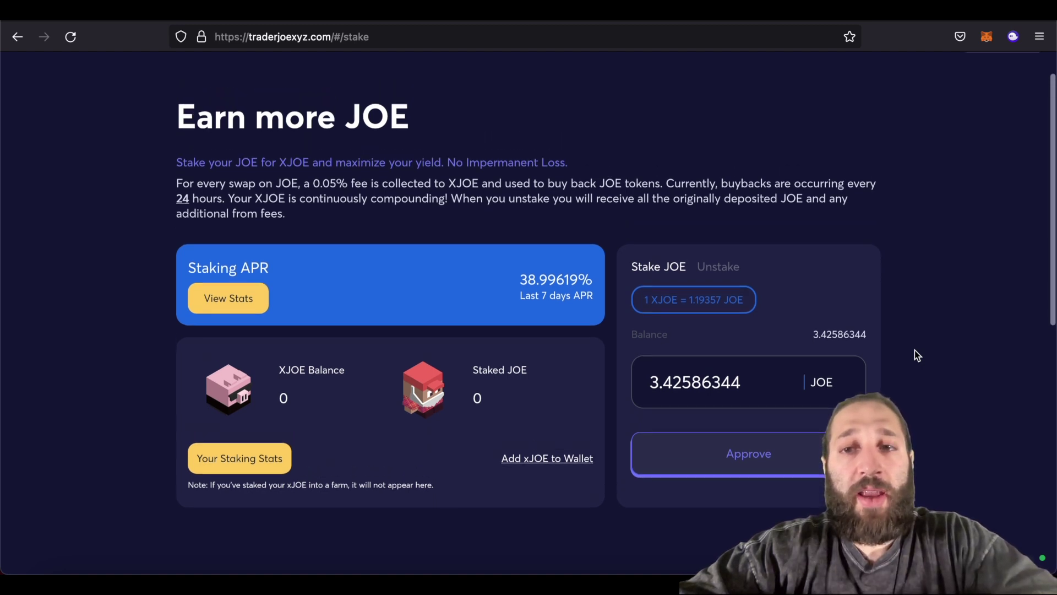
scroll(914, 351, "up", 2)
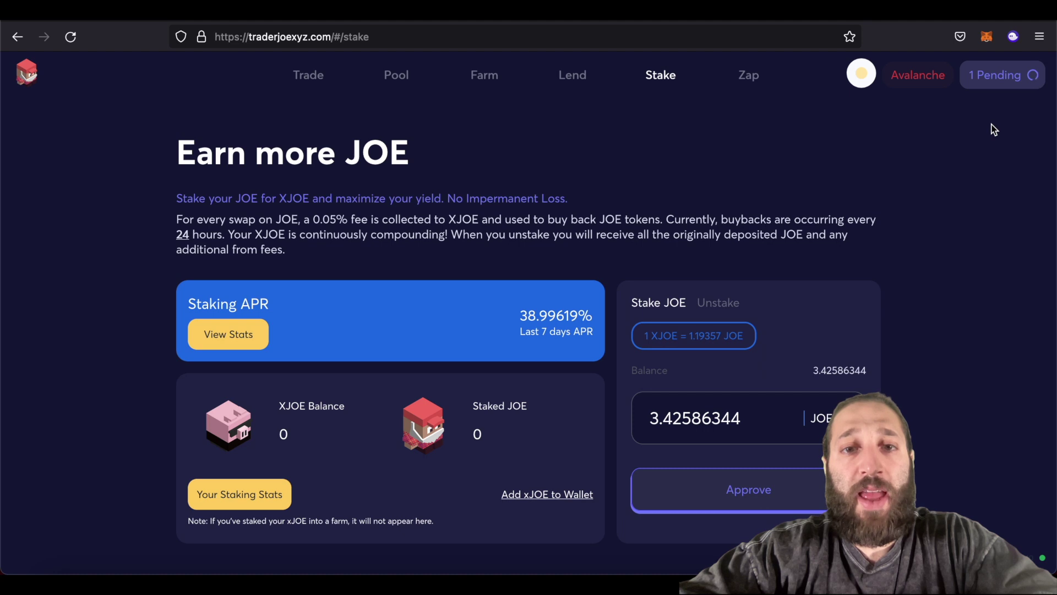
scroll(887, 324, "down", 2)
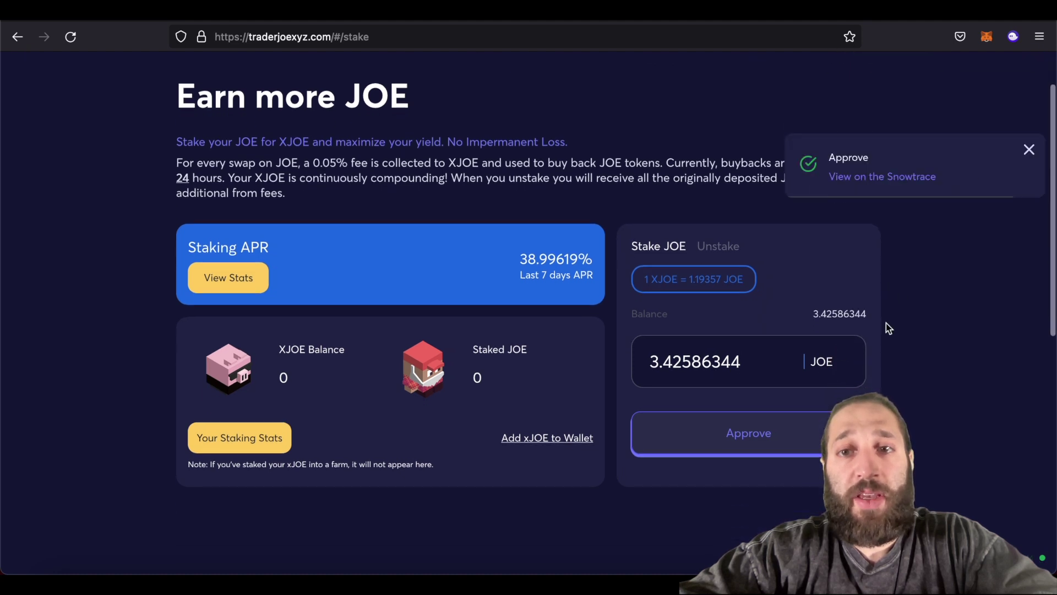
Stake 3.42586 JOE into JoeBar via MetaMask, receiving 2.87027 xJOE.
left_click(1030, 152)
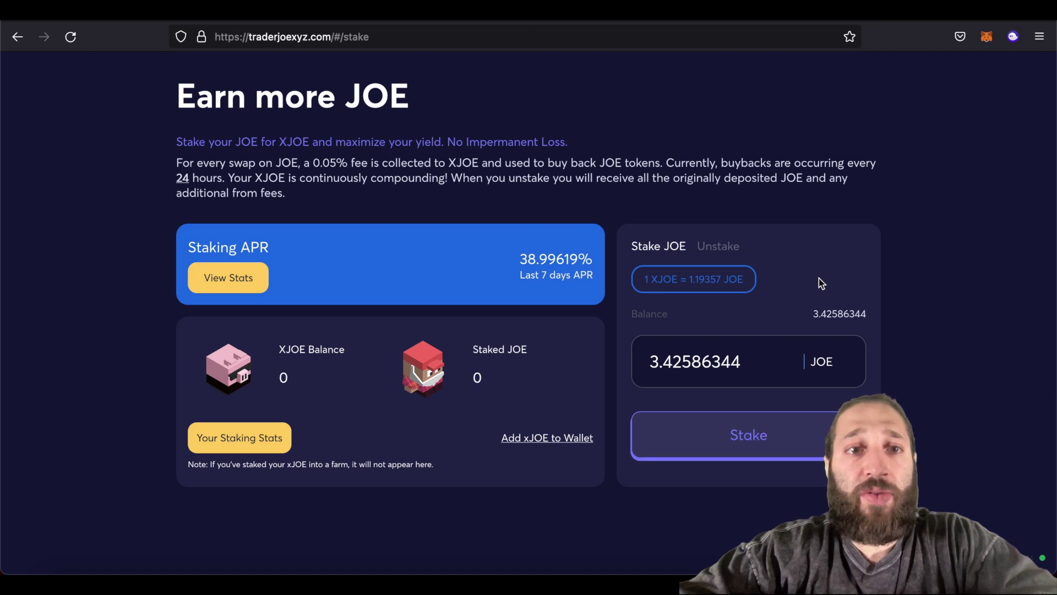
left_click(767, 430)
left_click(751, 435)
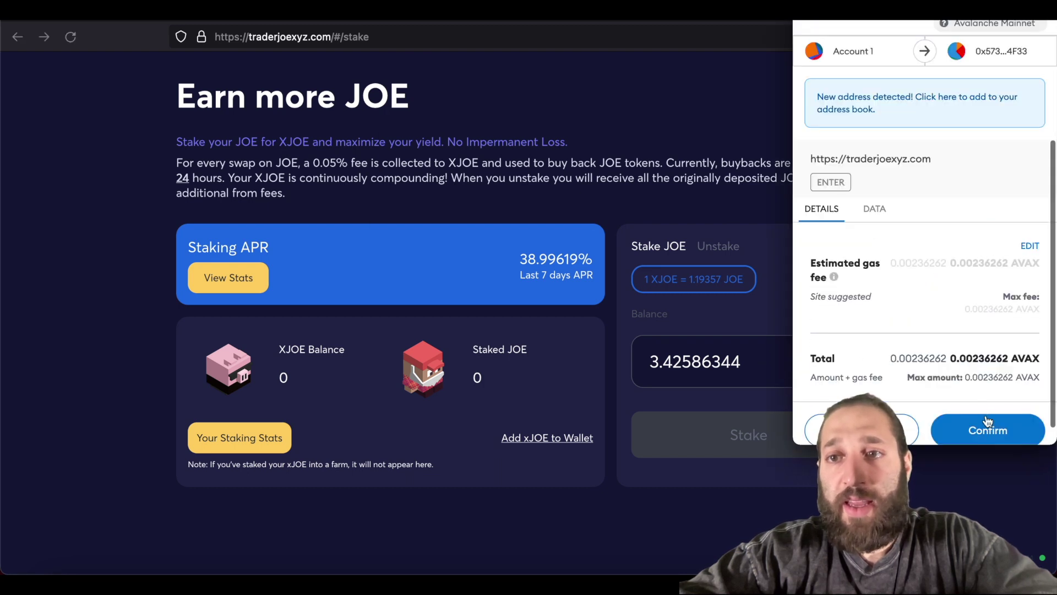
scroll(991, 427, "down", 1)
left_click(1001, 429)
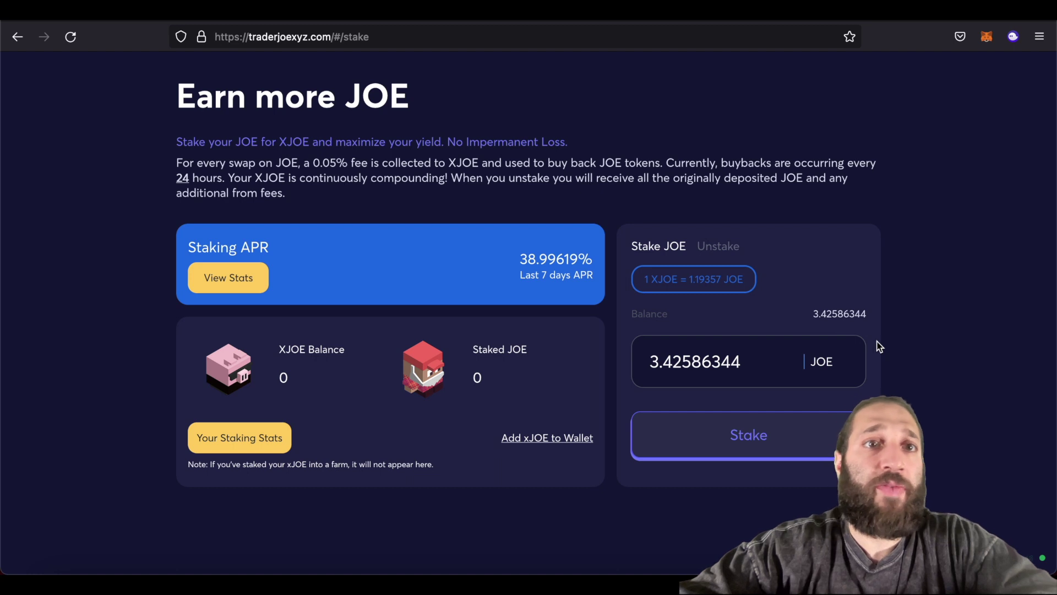
scroll(901, 357, "up", 1)
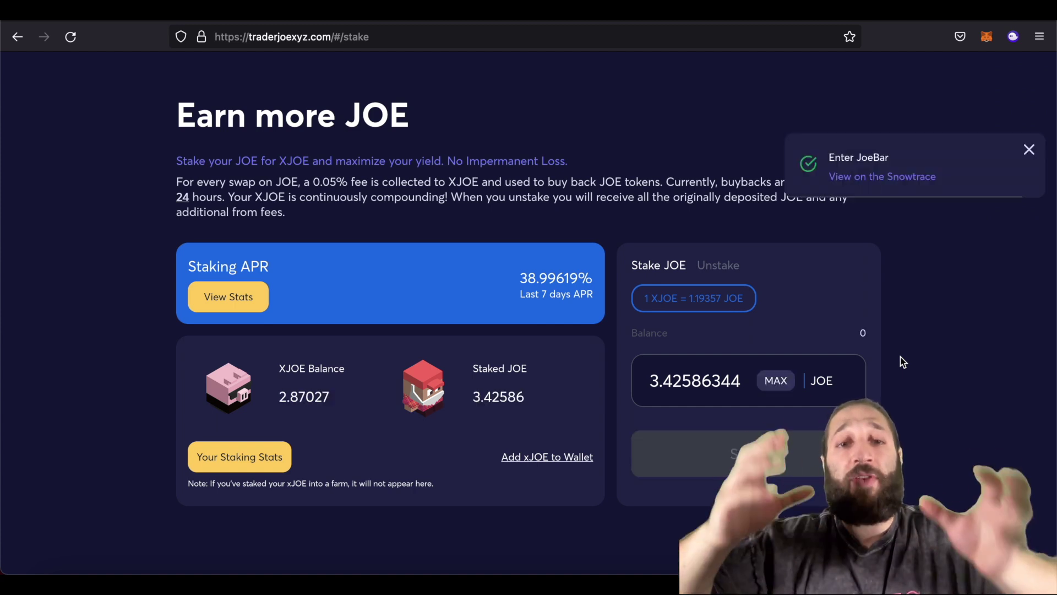
left_click(1029, 148)
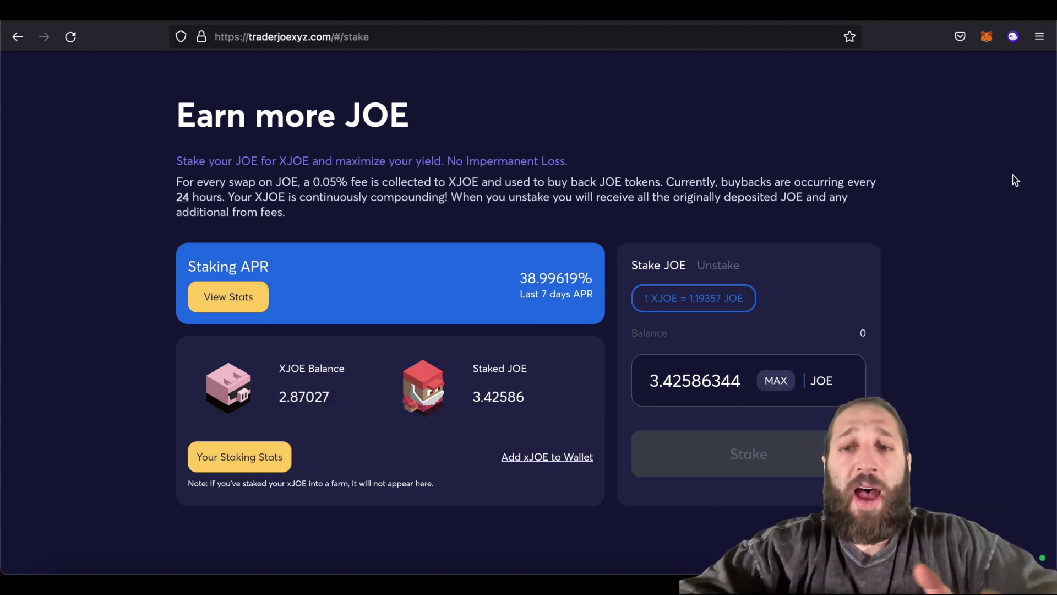
Return to the Trade page, now showing 0.188908 AVAX and 55.0653 USDT.e.
scroll(1015, 180, "up", 2)
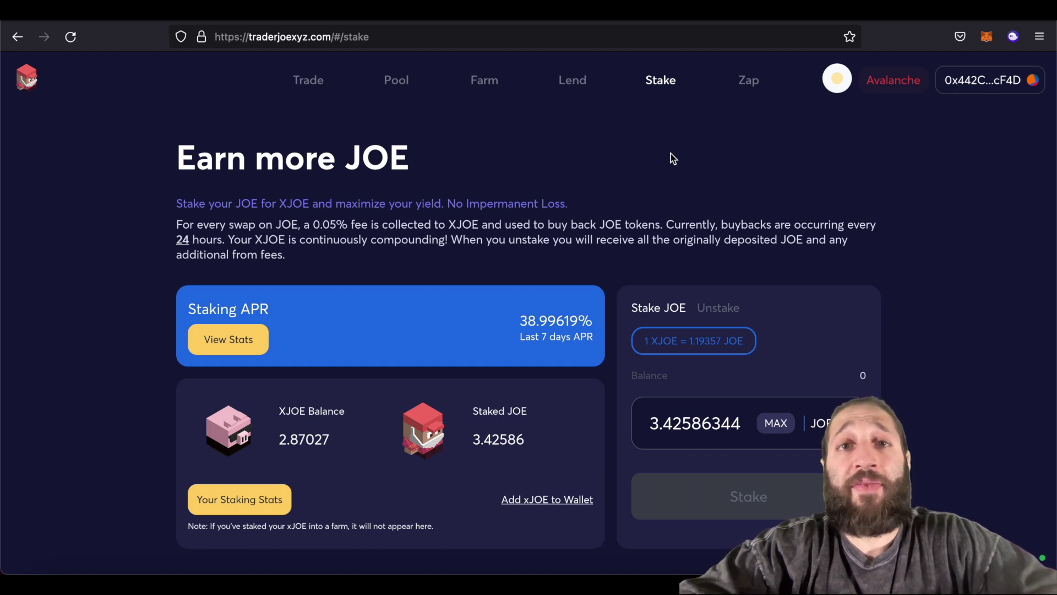
scroll(668, 157, "down", 1)
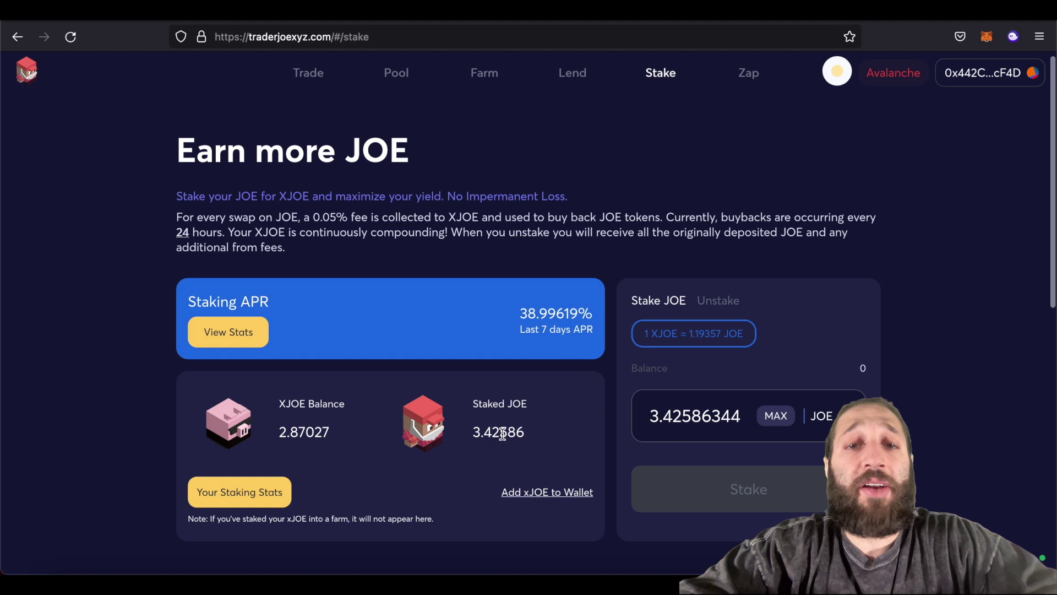
scroll(503, 444, "up", 1)
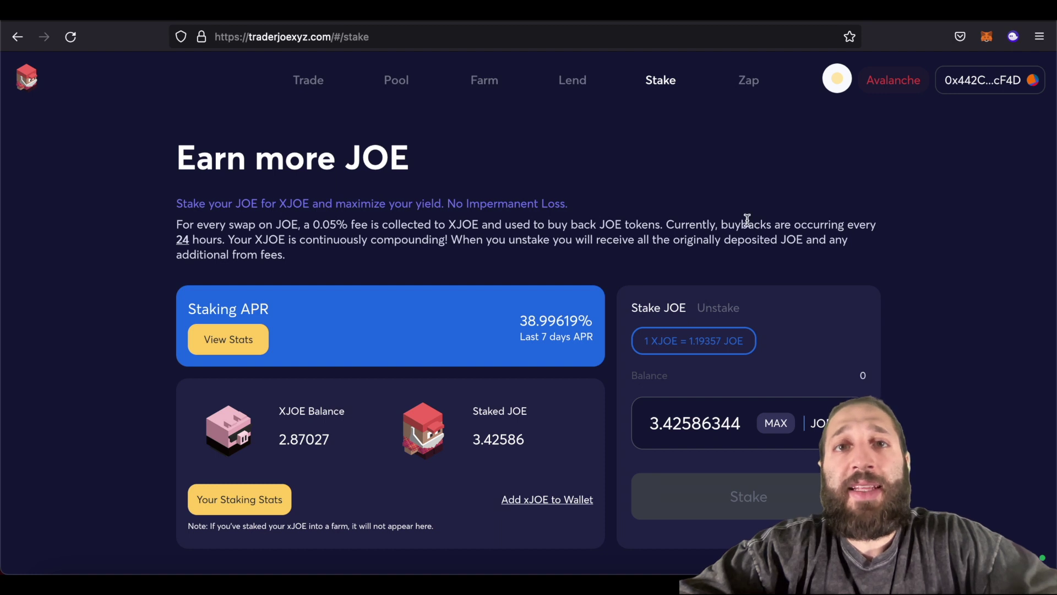
left_click(311, 81)
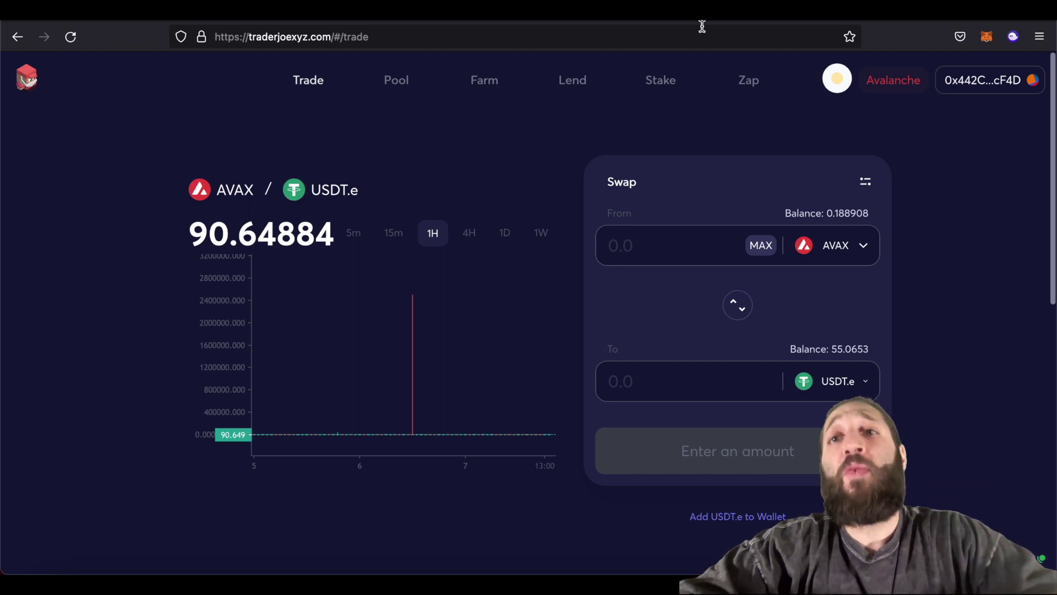
Switch to the CoinGecko tab listing Bitcoin at $50,466.04 and Ethereum at $4,405.03.
left_click(726, 19)
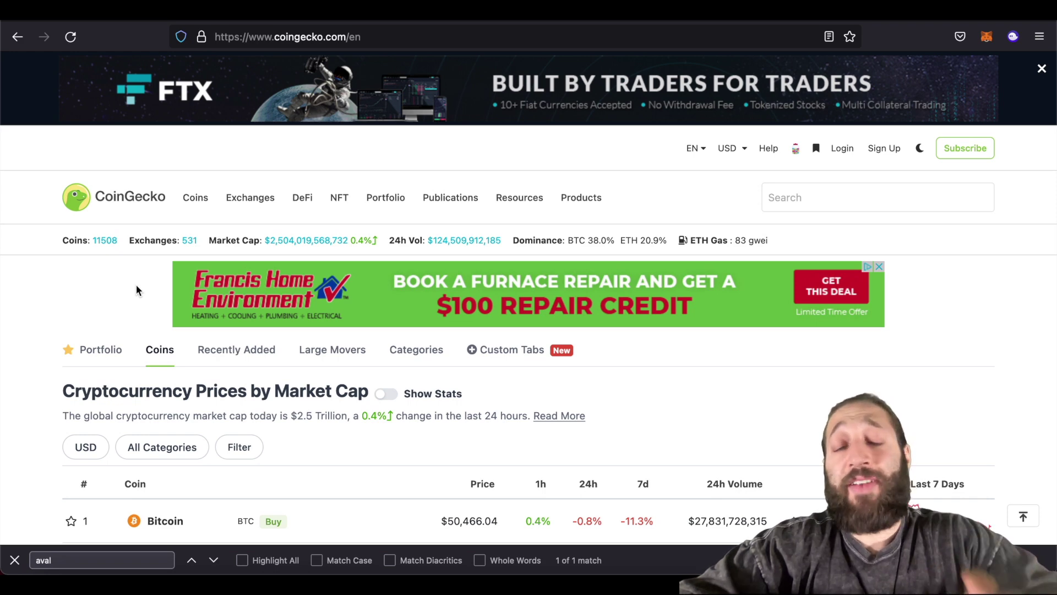
scroll(144, 296, "down", 3)
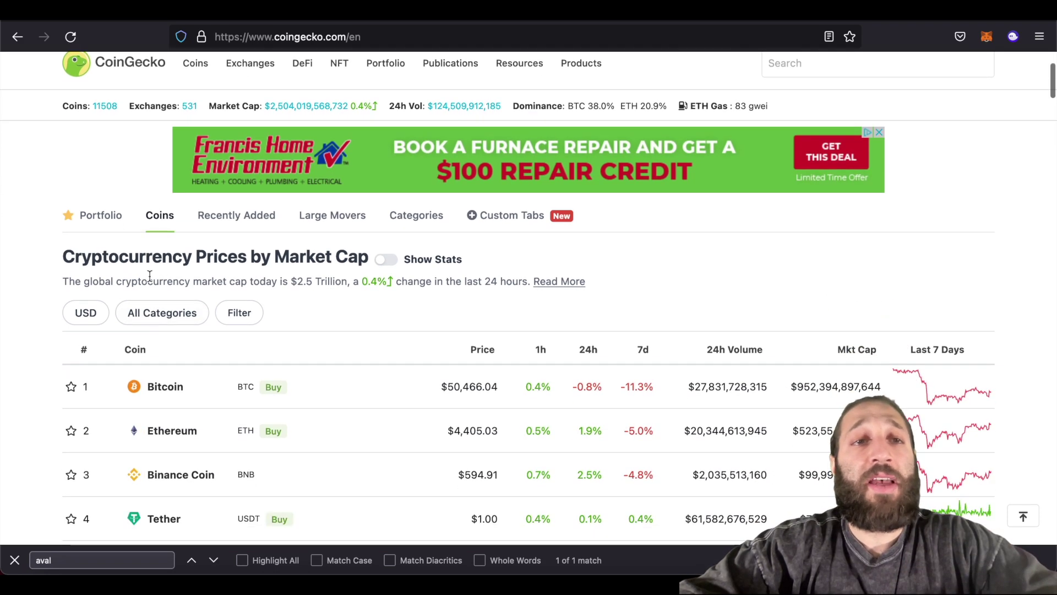
scroll(160, 264, "up", 3)
Open the Avalanche Ecosystem category from CoinGecko's coin Categories list.
mouse_move(195, 198)
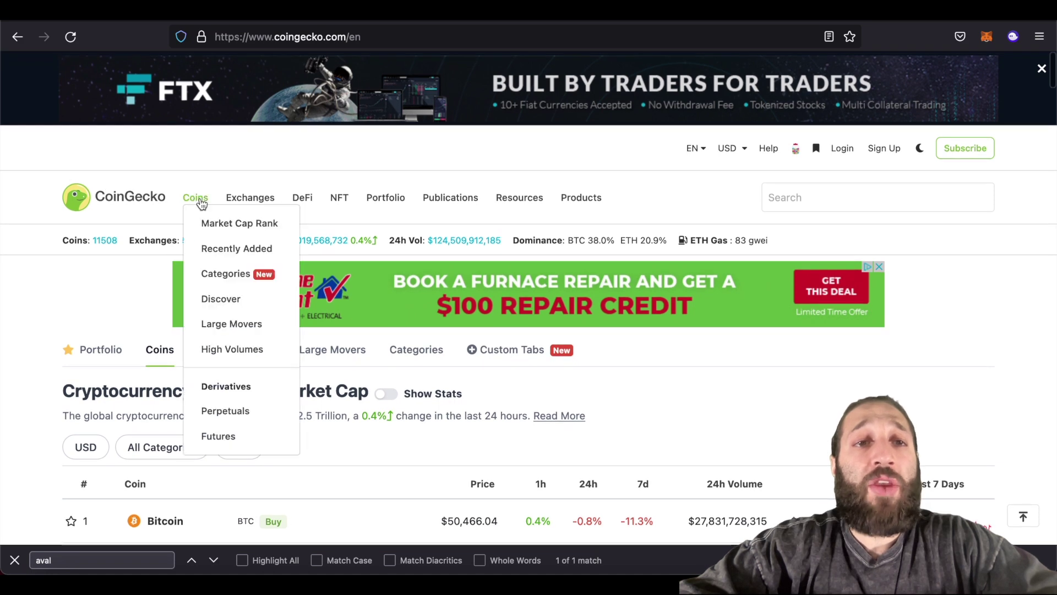
left_click(217, 276)
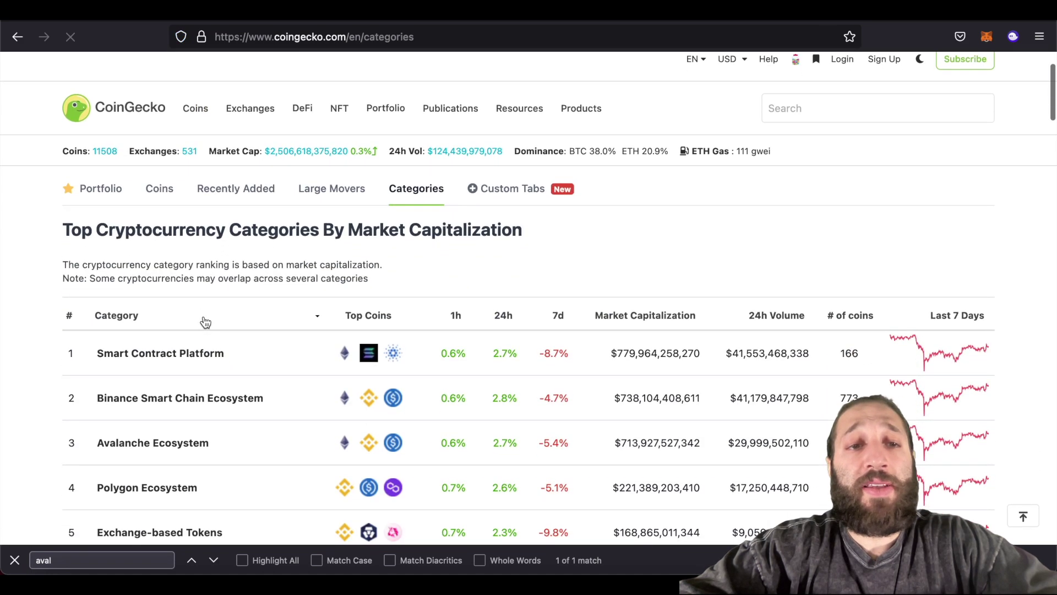
scroll(166, 375, "down", 1)
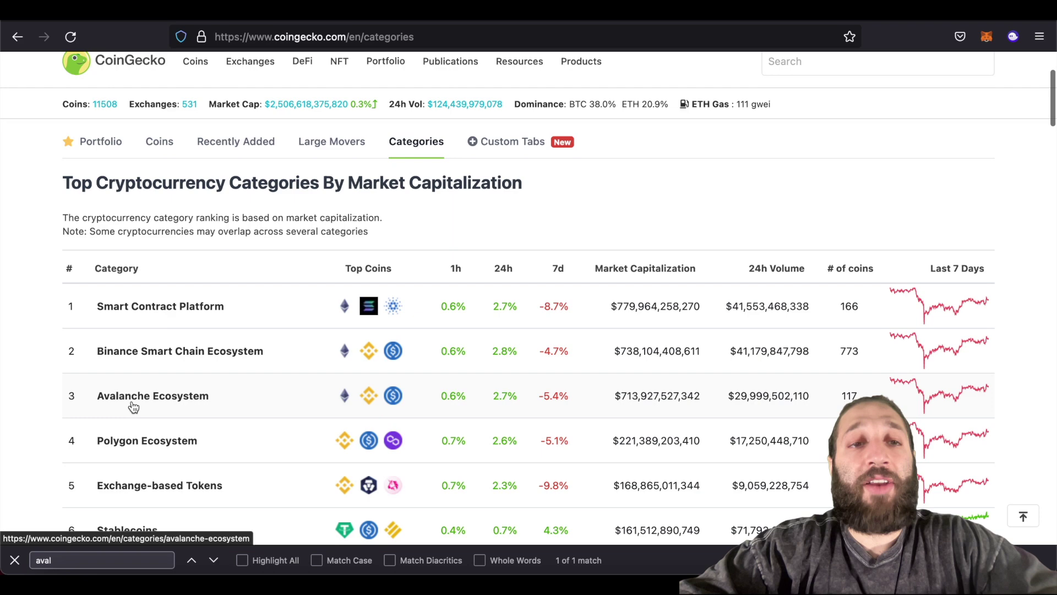
left_click(133, 407)
Scroll the Avalanche Ecosystem coin table down to Avaxlauncher.
scroll(332, 390, "down", 7)
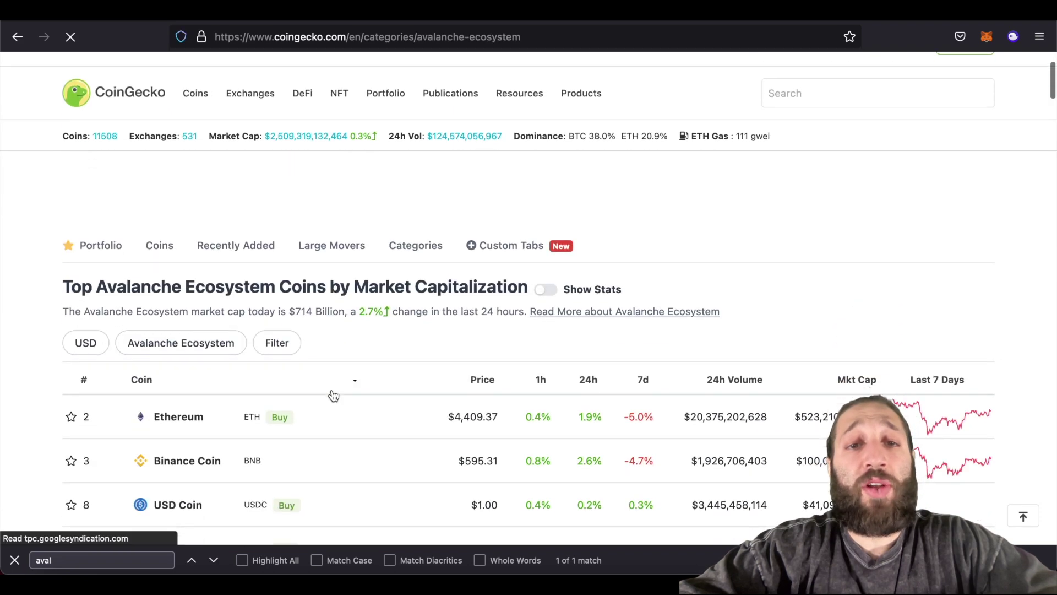
scroll(332, 390, "down", 4)
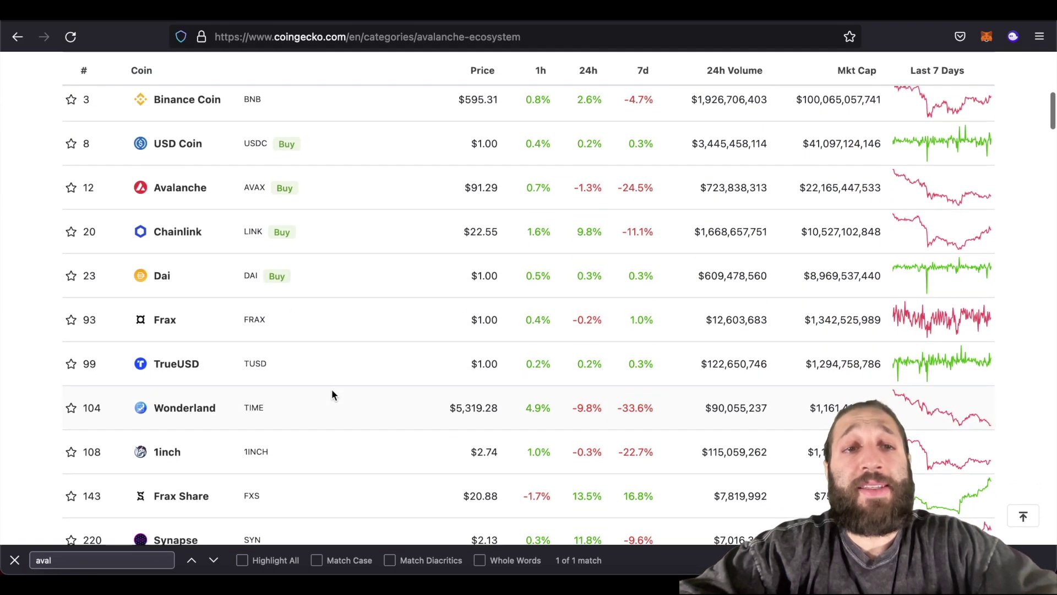
scroll(332, 390, "down", 2)
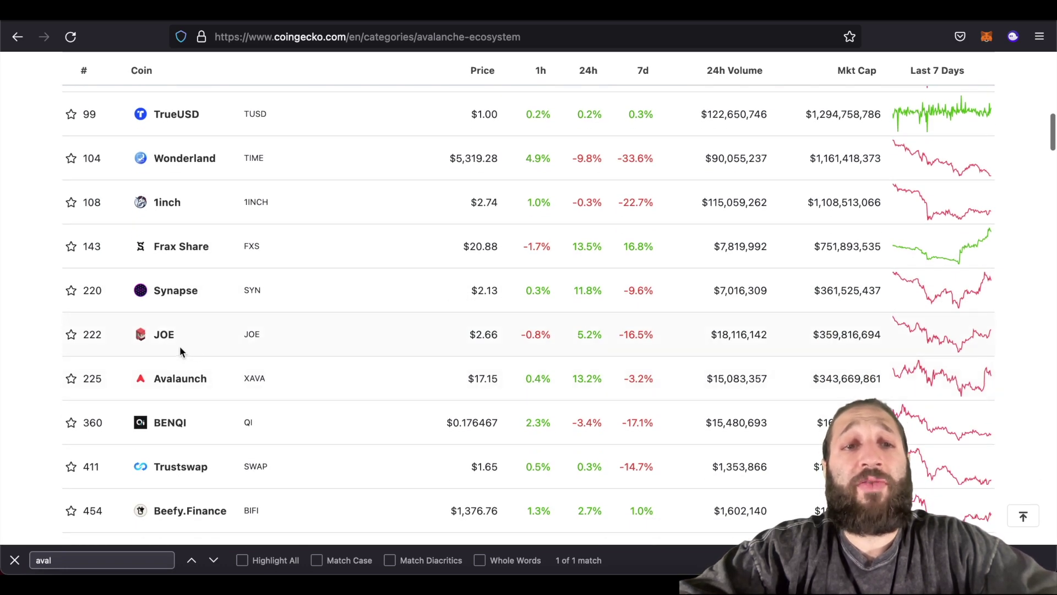
scroll(236, 432, "down", 6)
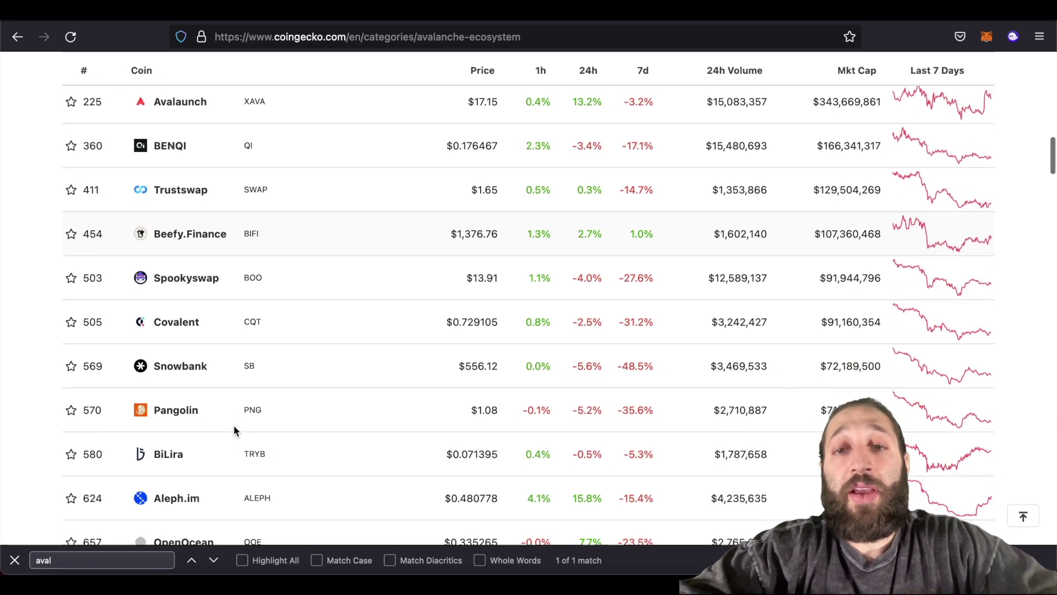
scroll(234, 428, "down", 2)
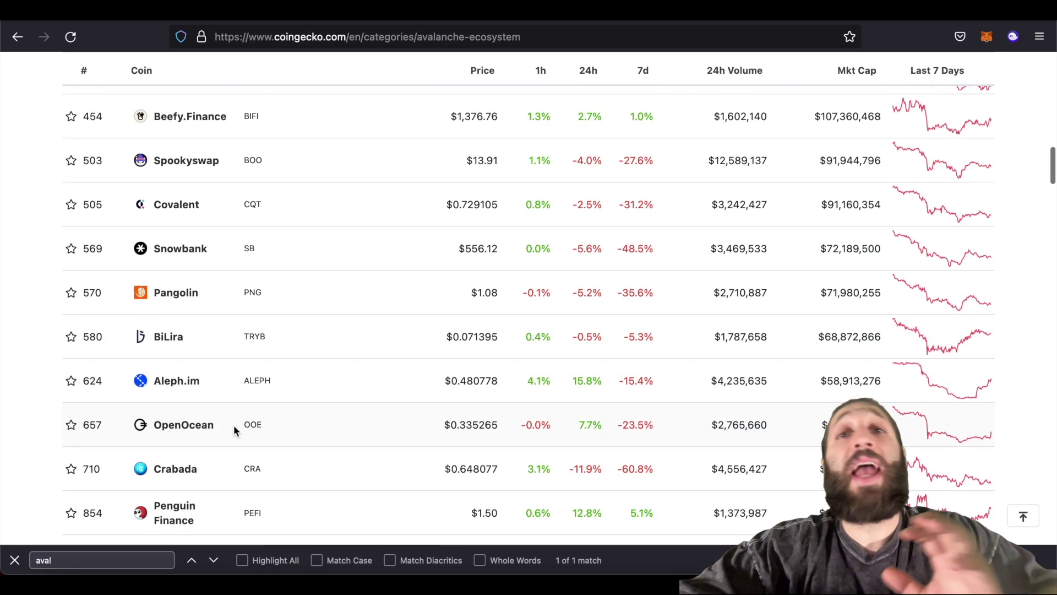
scroll(233, 431, "down", 1)
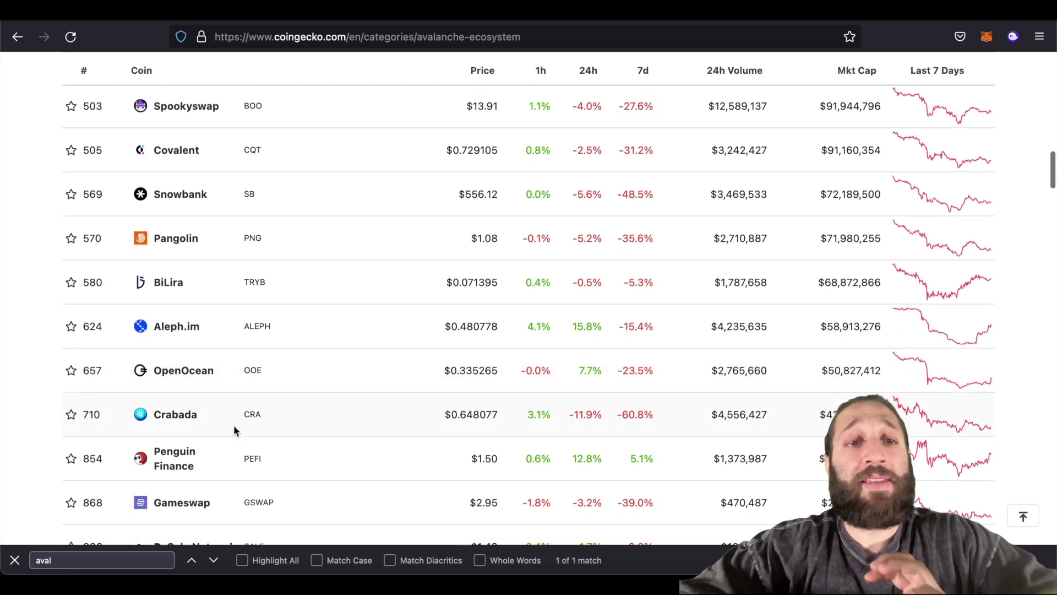
scroll(234, 430, "down", 3)
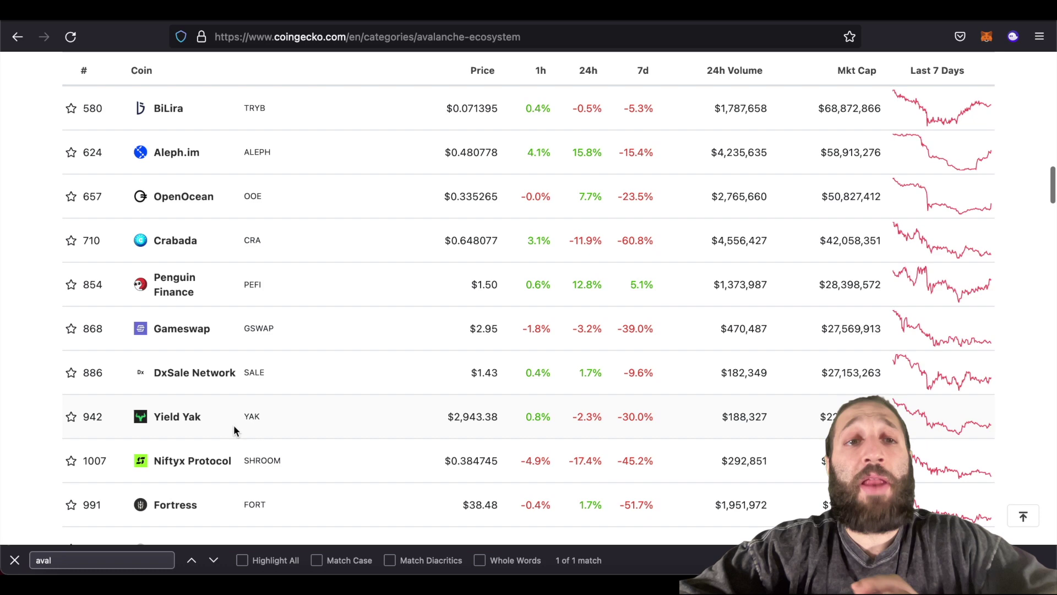
scroll(233, 426, "down", 2)
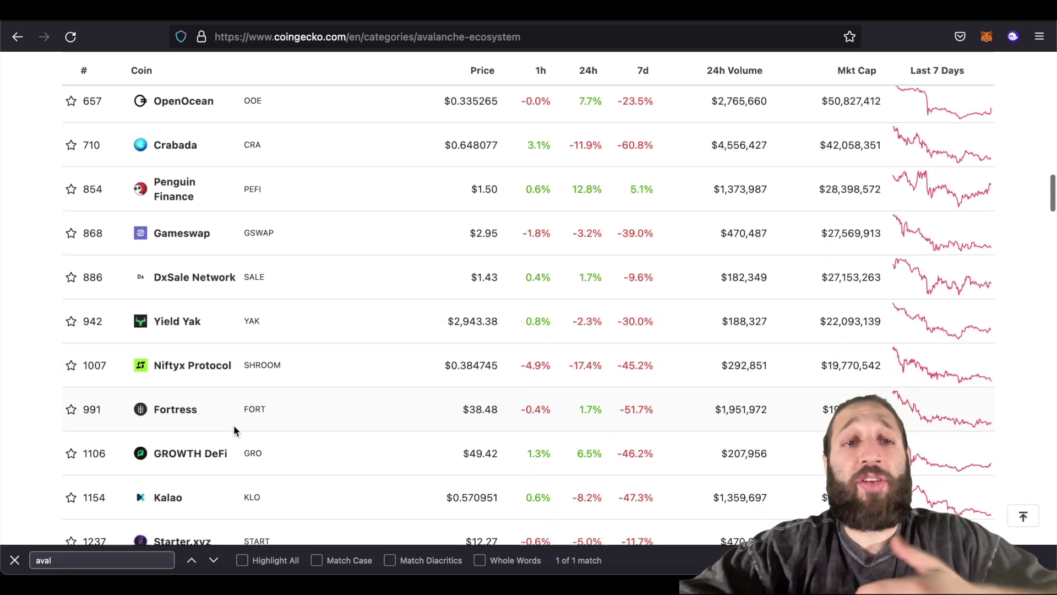
scroll(234, 432, "down", 1)
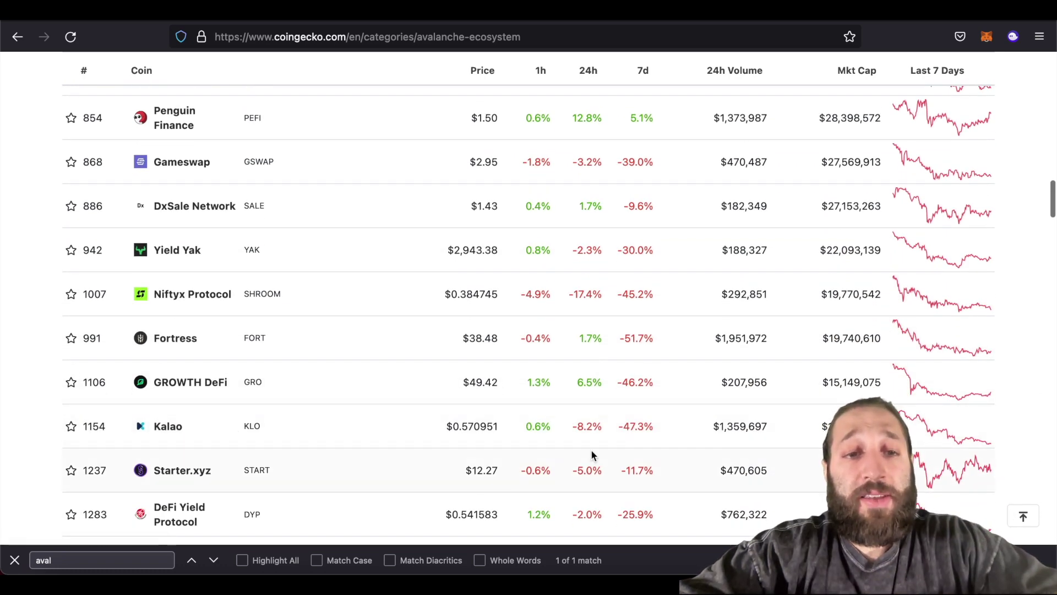
scroll(592, 454, "down", 1)
scroll(592, 455, "down", 5)
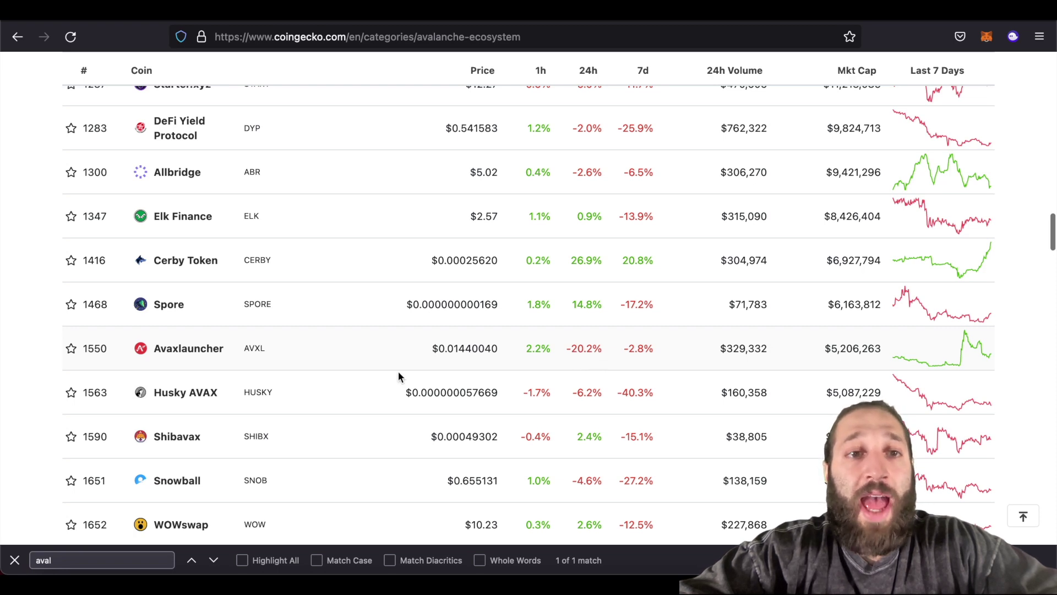
Open the Avaxlauncher (AVXL) page and copy its Avalanche contract address.
left_click(206, 359)
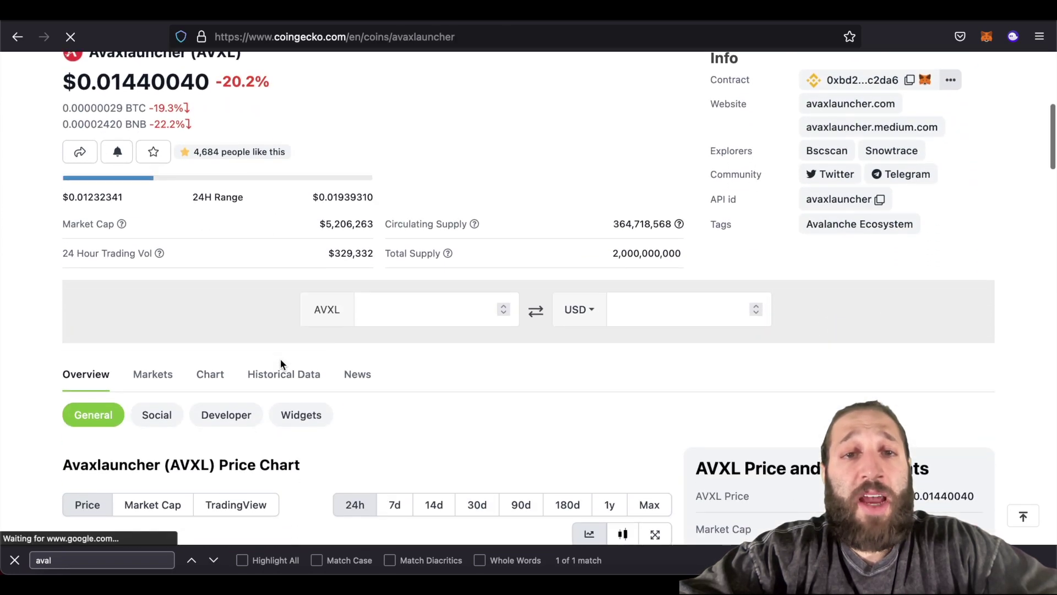
scroll(771, 341, "down", 1)
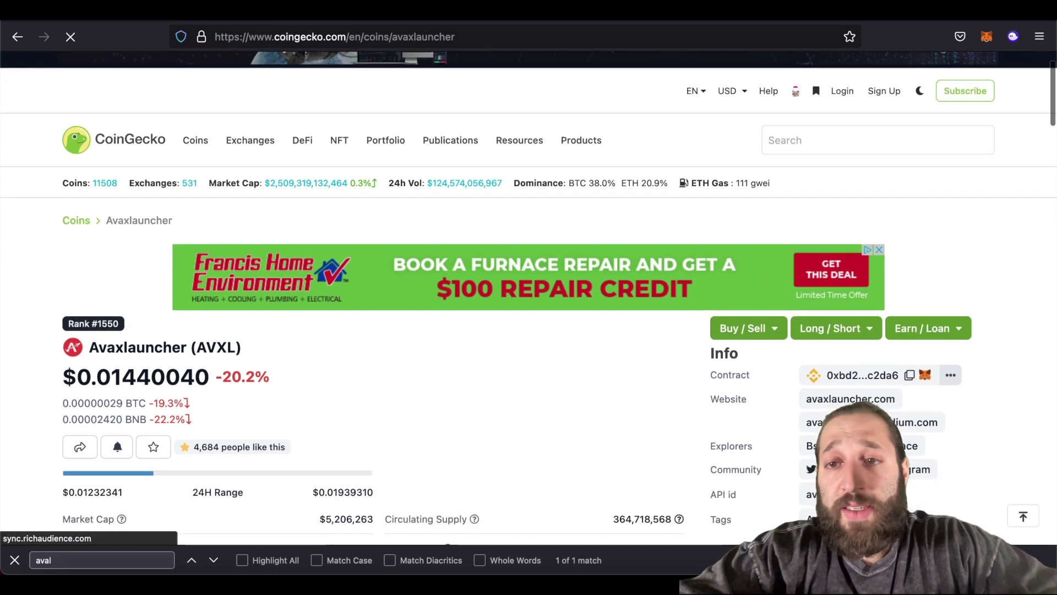
left_click(949, 377)
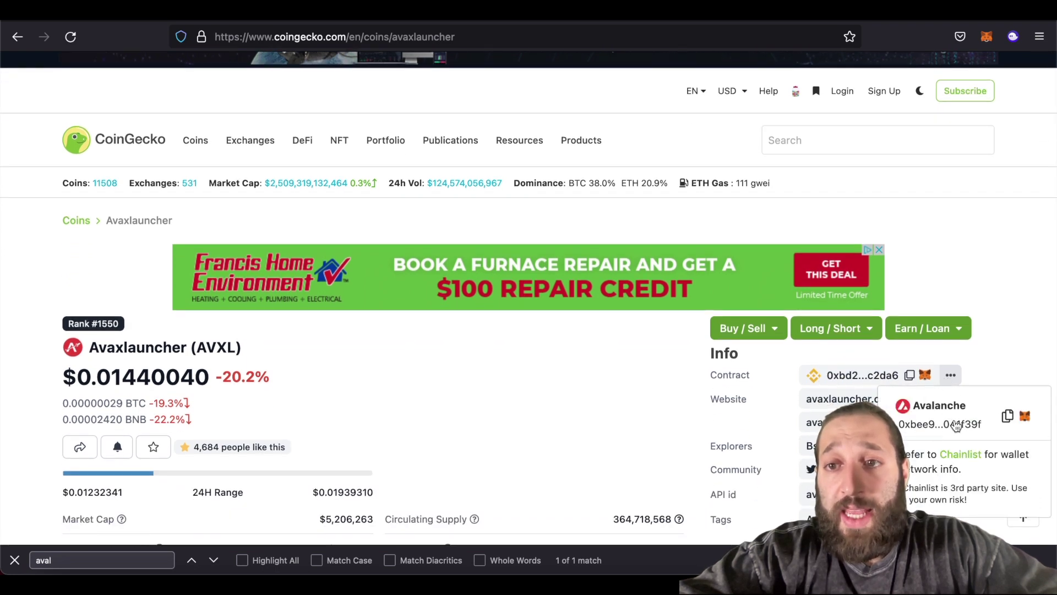
left_click(1007, 418)
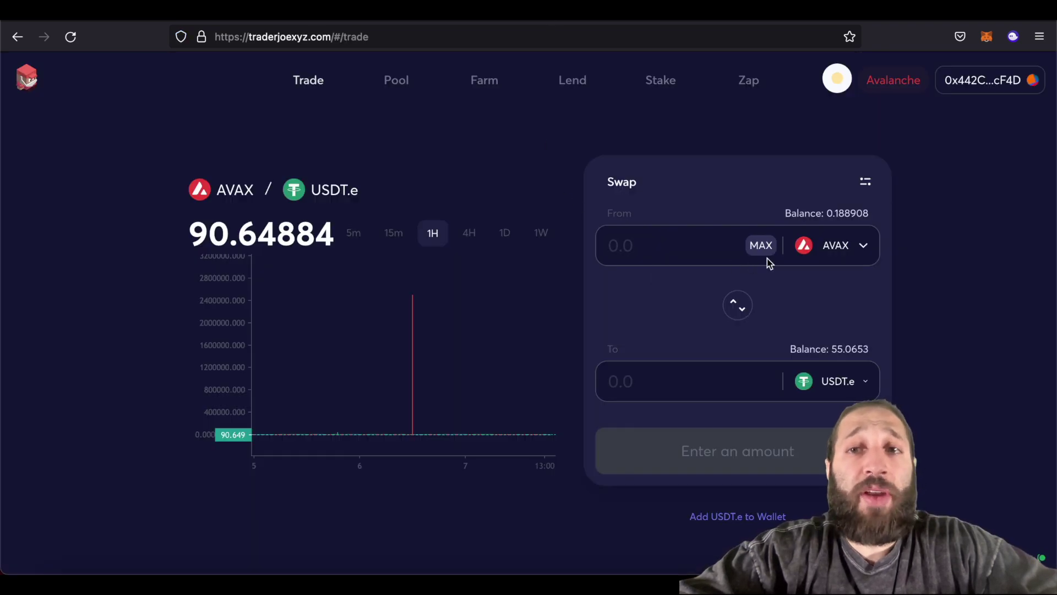
Import AVXL by its pasted contract address and set it as the token to receive.
left_click(840, 381)
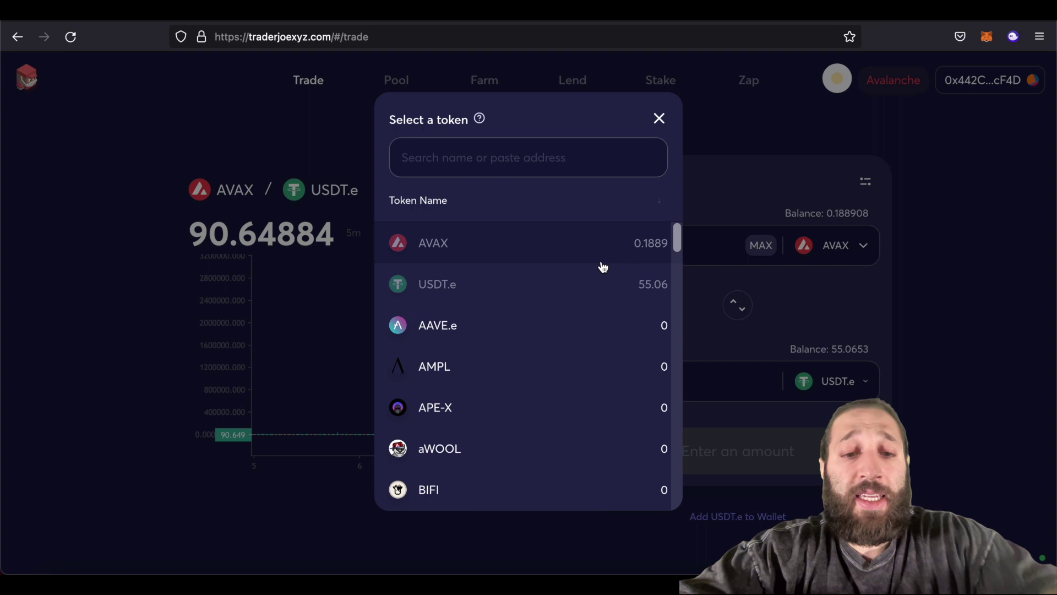
left_click(589, 163)
key("ctrl+v")
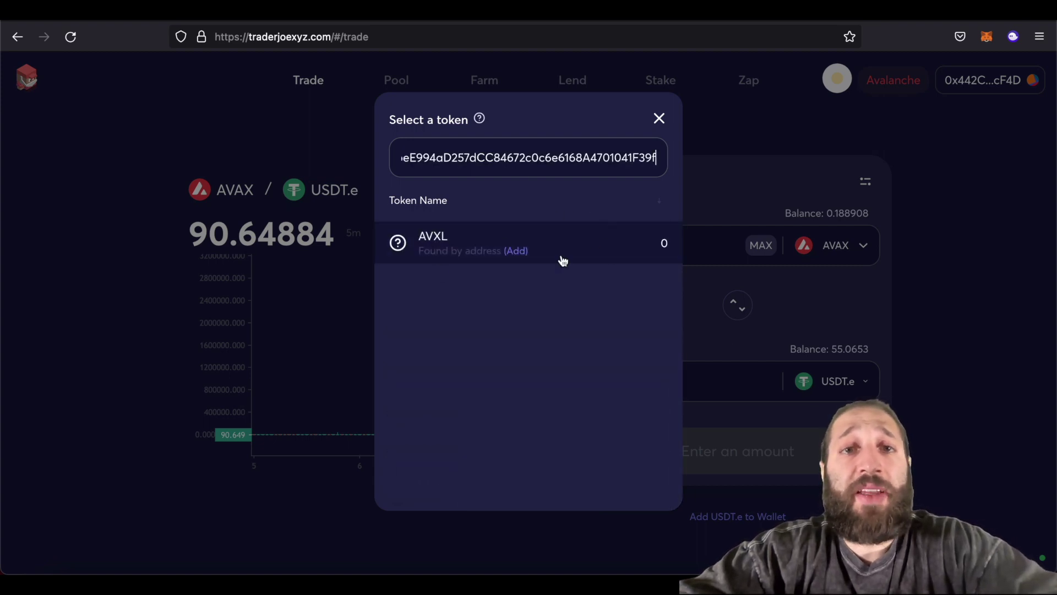
left_click(516, 251)
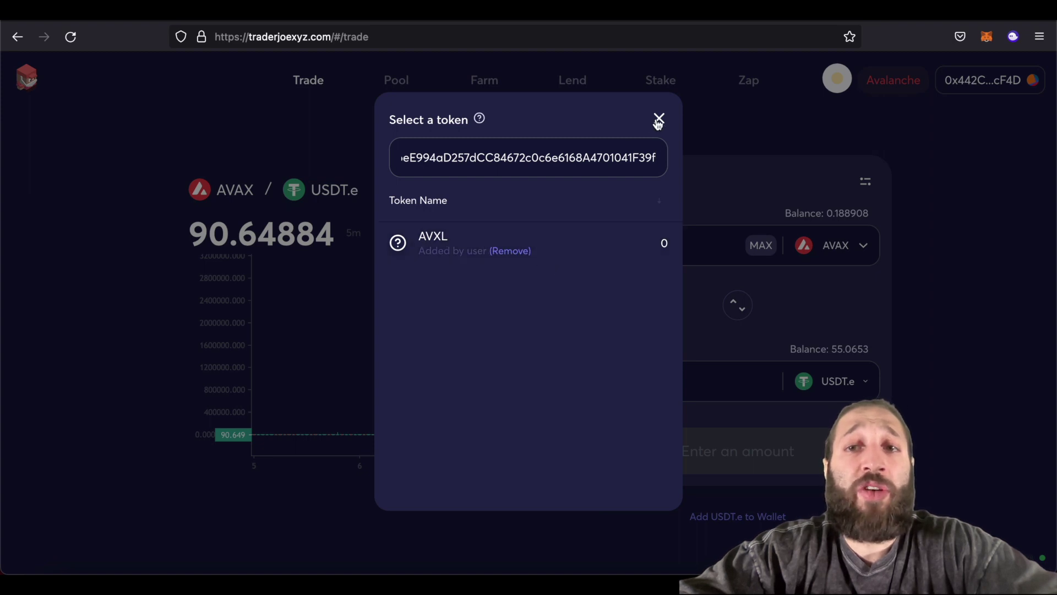
left_click(580, 234)
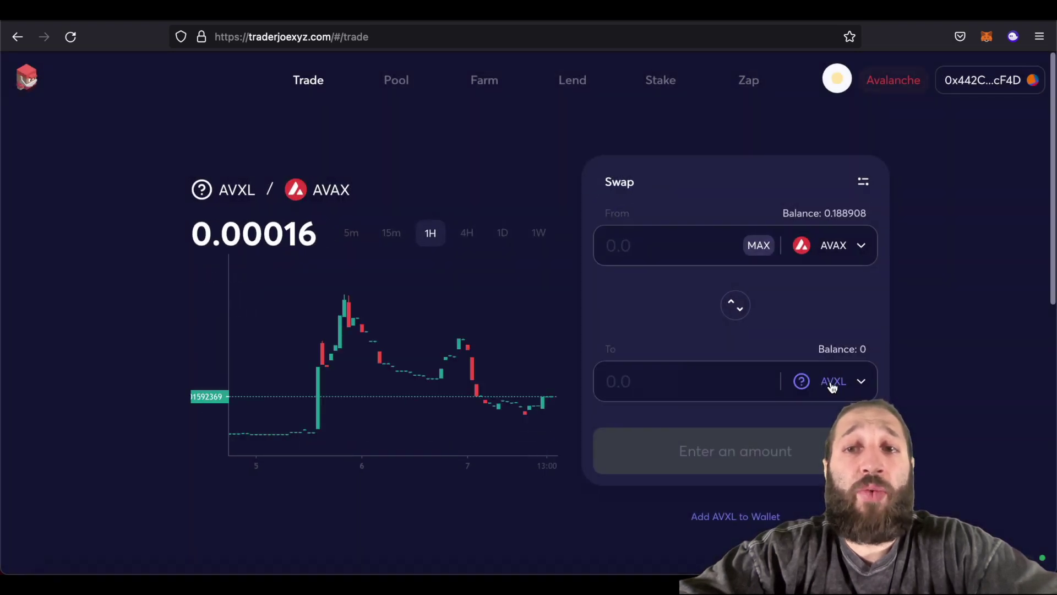
Swap 0.05 AVAX for about 313.964 AVXL and approve it in MetaMask.
left_click(697, 254)
type("0.")
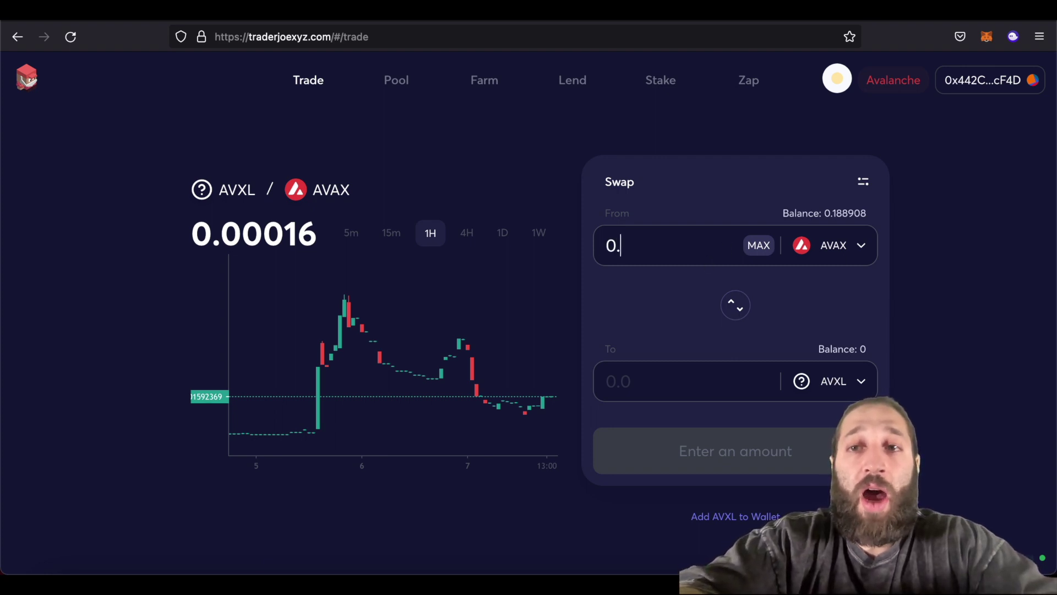
type("05")
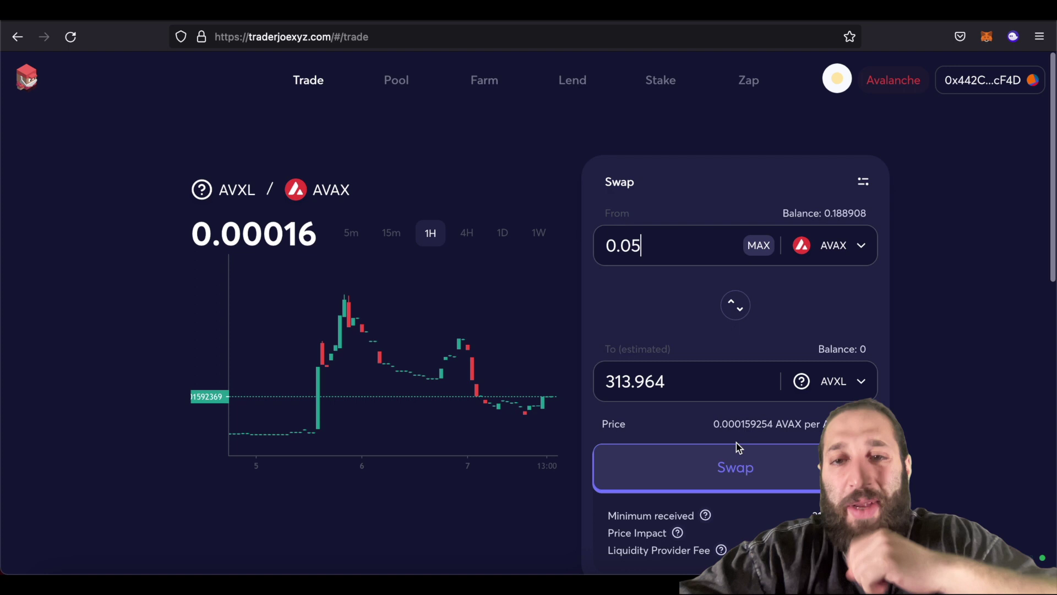
scroll(737, 391, "down", 2)
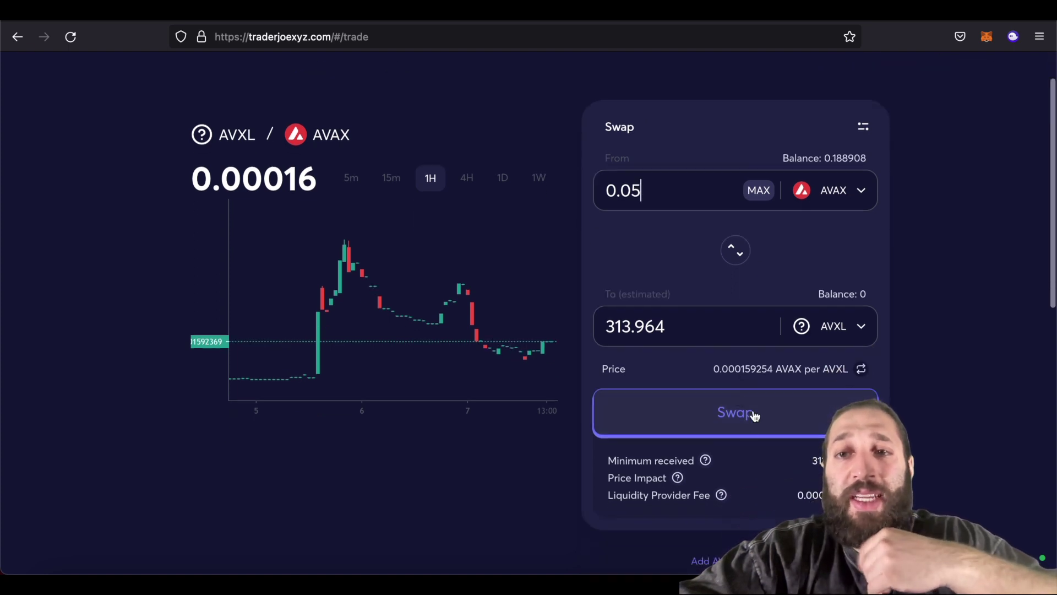
left_click(752, 415)
left_click(590, 440)
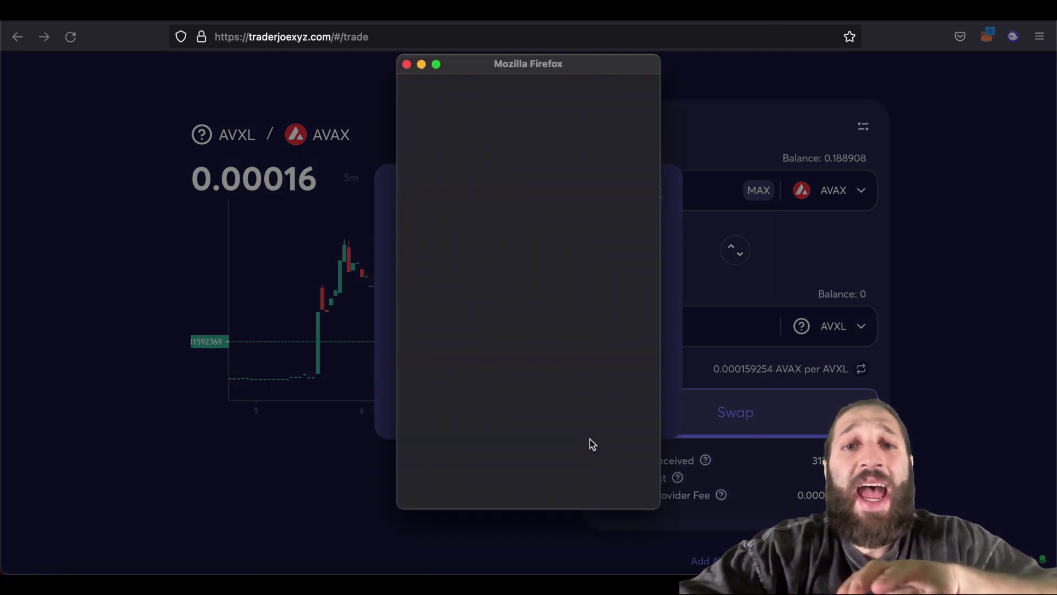
scroll(917, 371, "down", 2)
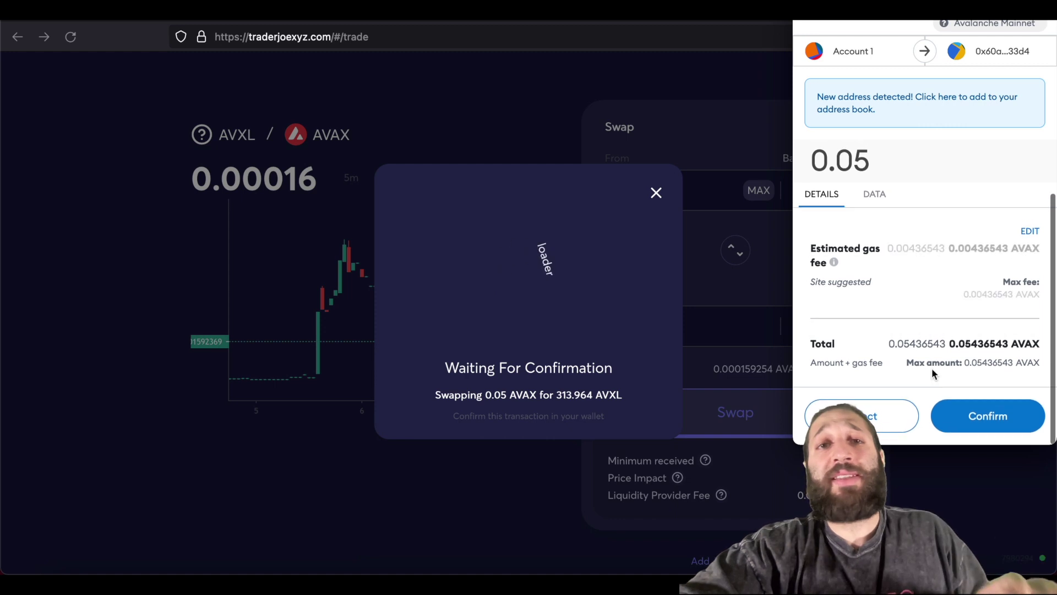
left_click(978, 413)
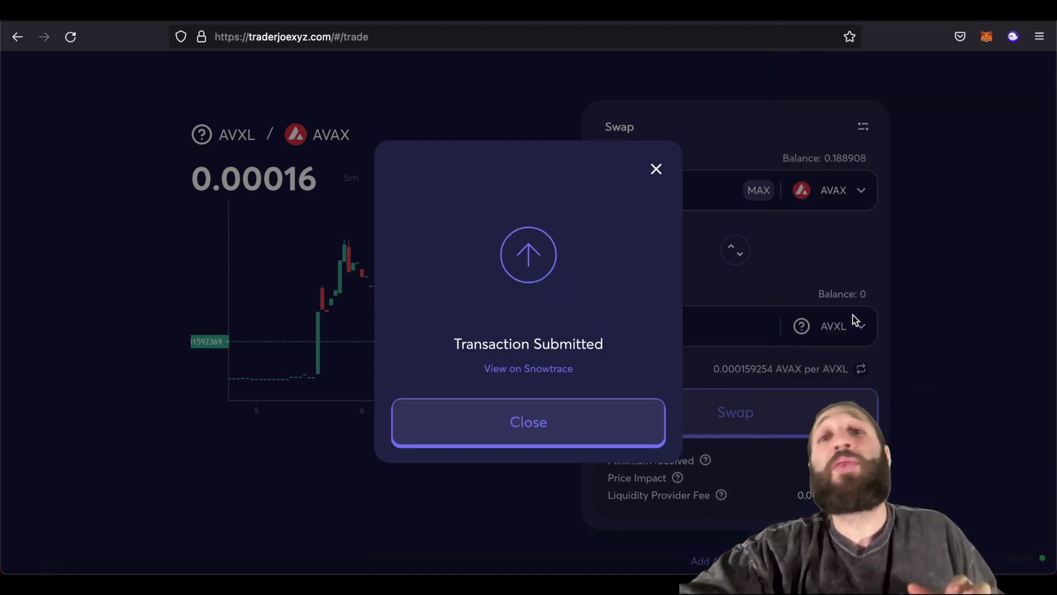
left_click(657, 169)
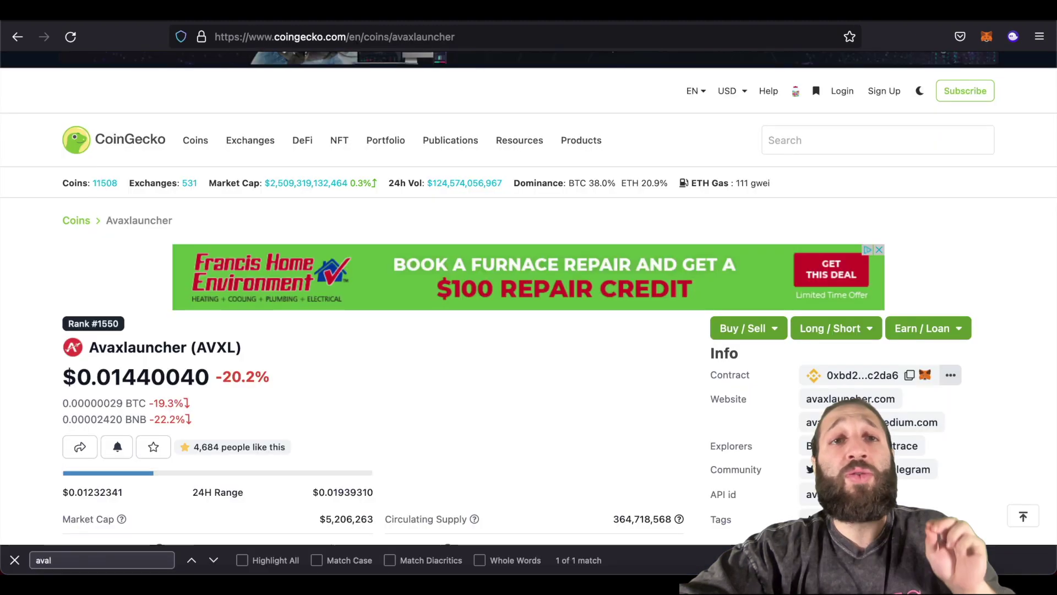
Reopen CoinGecko's Avalanche Ecosystem coin list, then switch back to the Trader Joe tab.
mouse_move(195, 142)
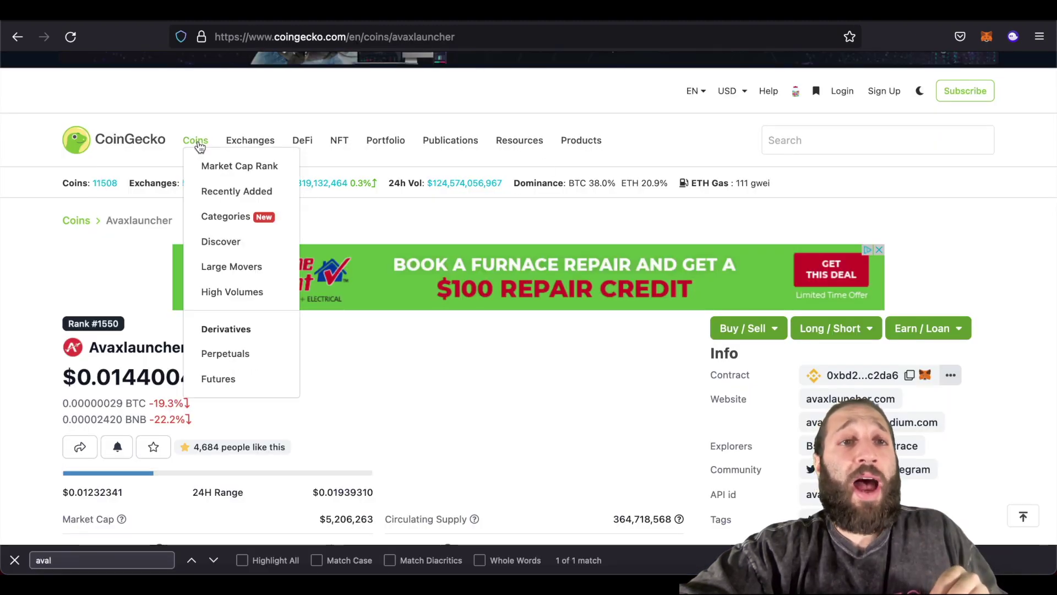
left_click(229, 219)
scroll(197, 333, "down", 2)
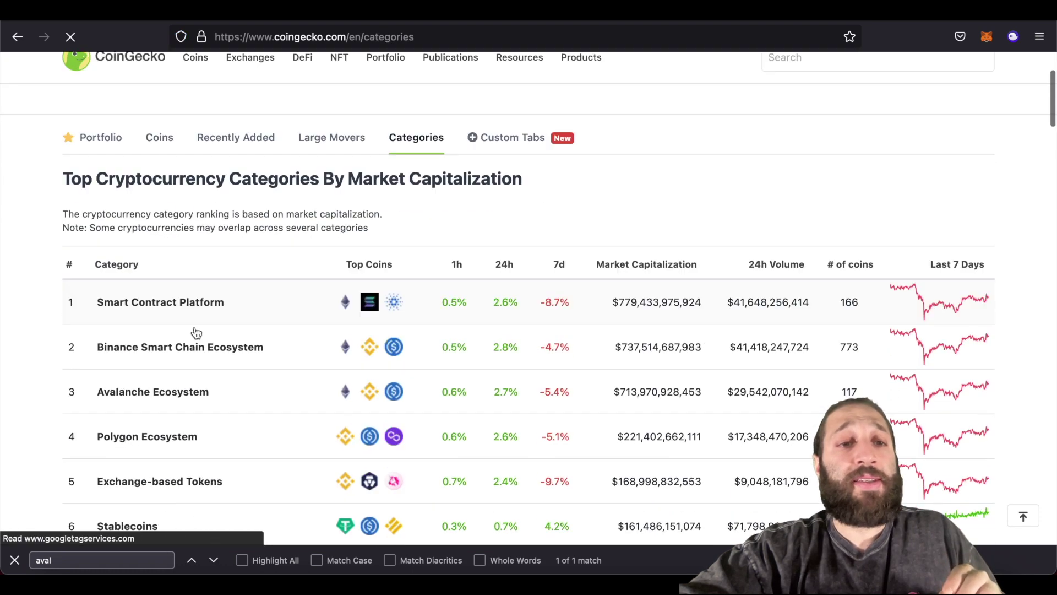
left_click(164, 342)
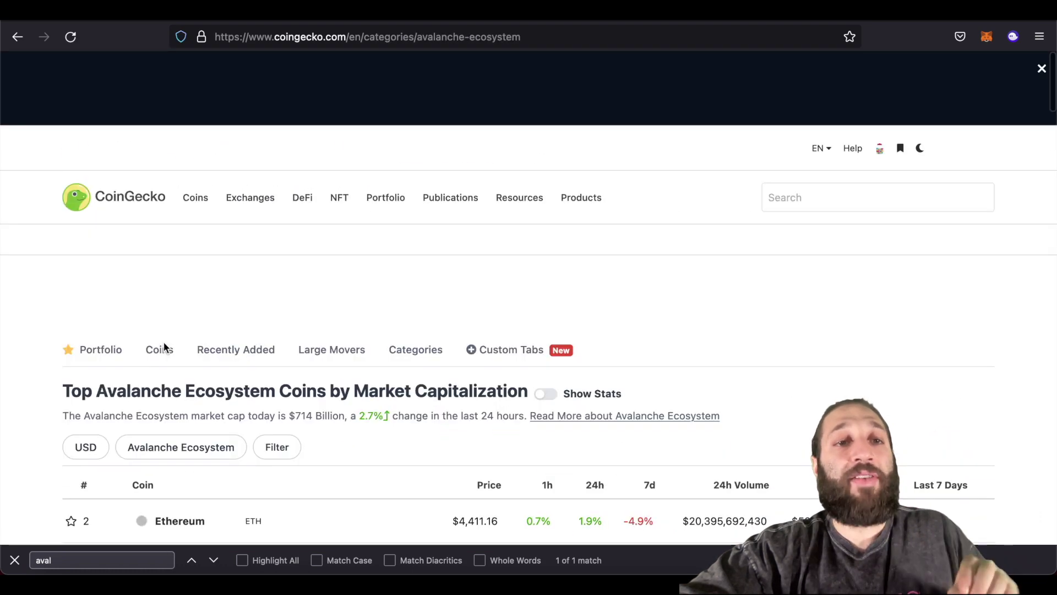
scroll(292, 358, "down", 7)
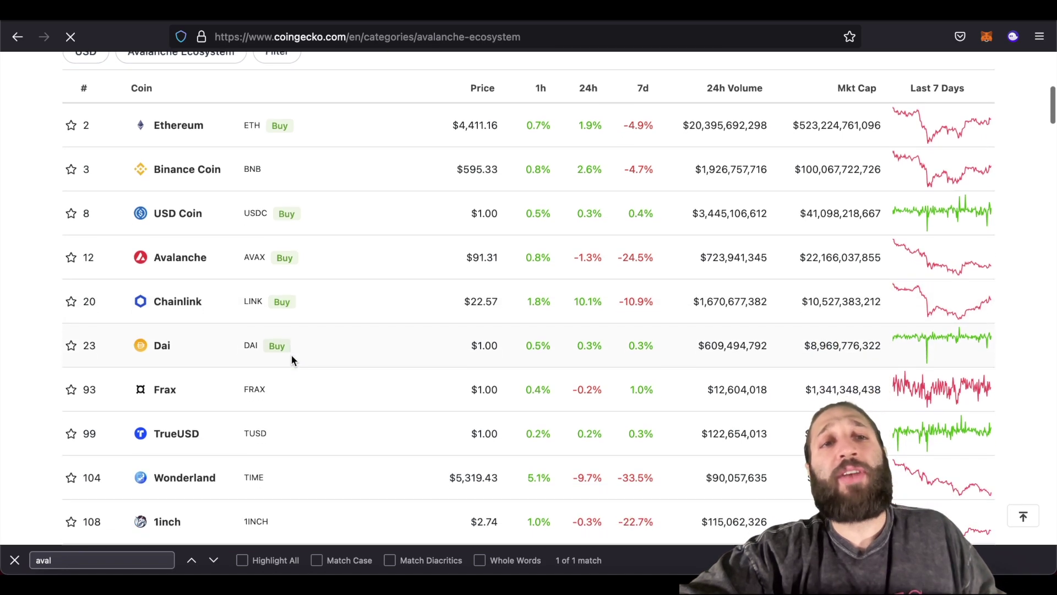
scroll(292, 354, "down", 1)
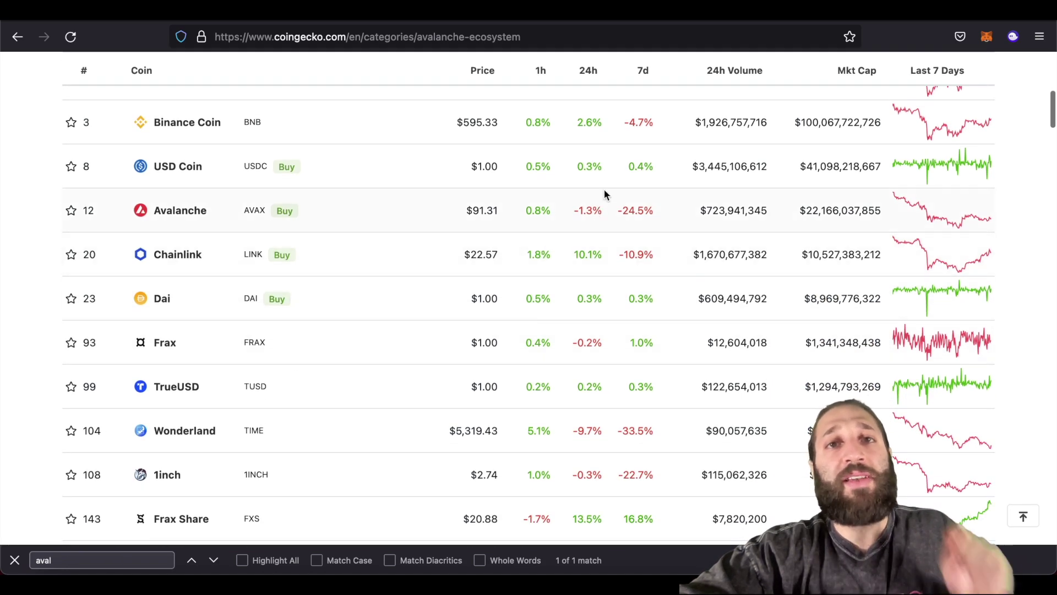
left_click(559, 26)
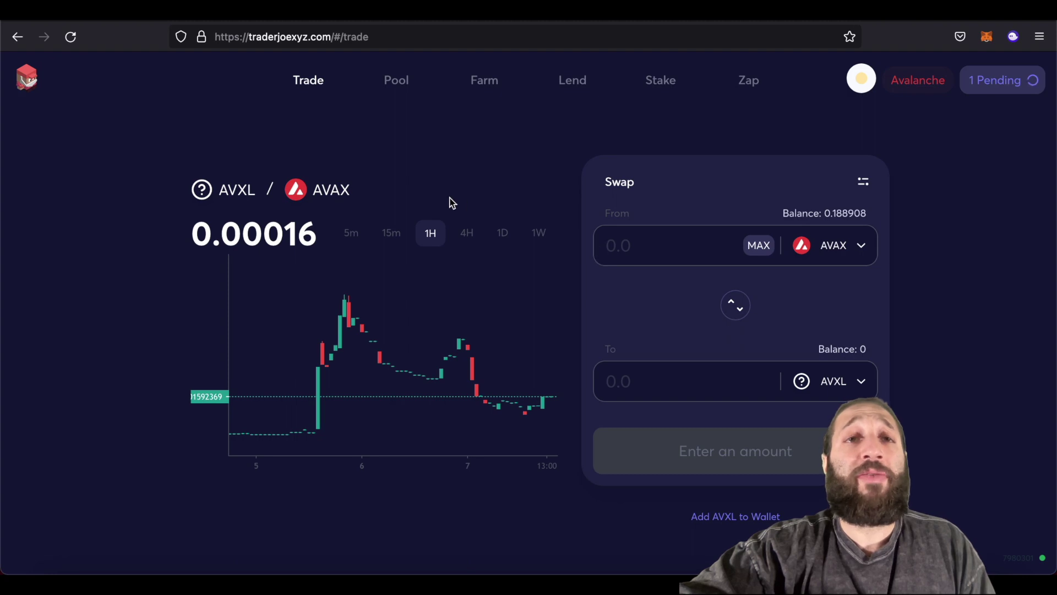
Return to the Avalanche ecosystem site and open Bridge > Bridge at bridge.avax.network.
key("alt+Left")
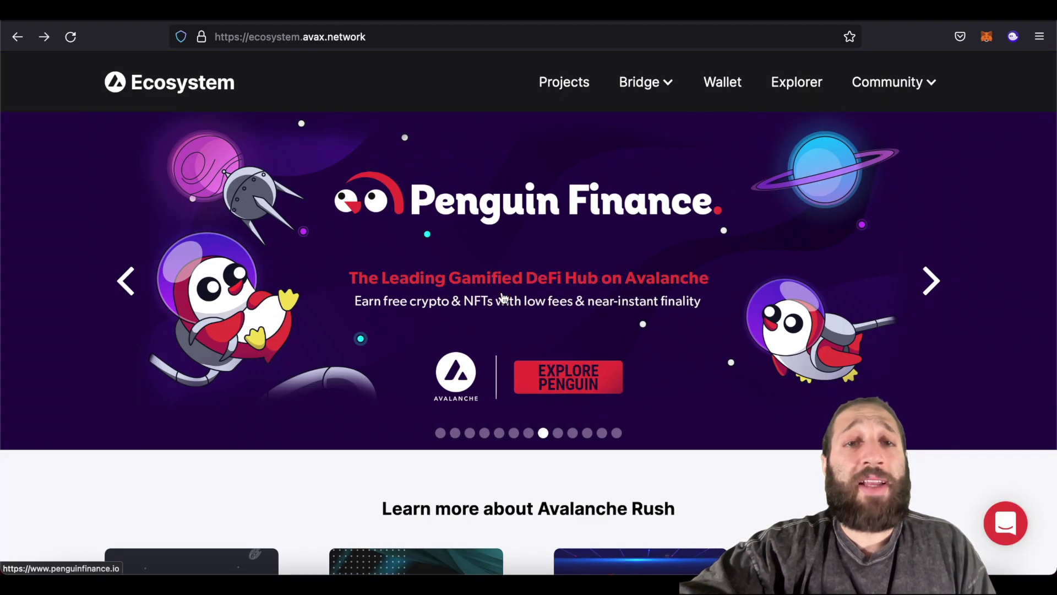
scroll(453, 391, "down", 5)
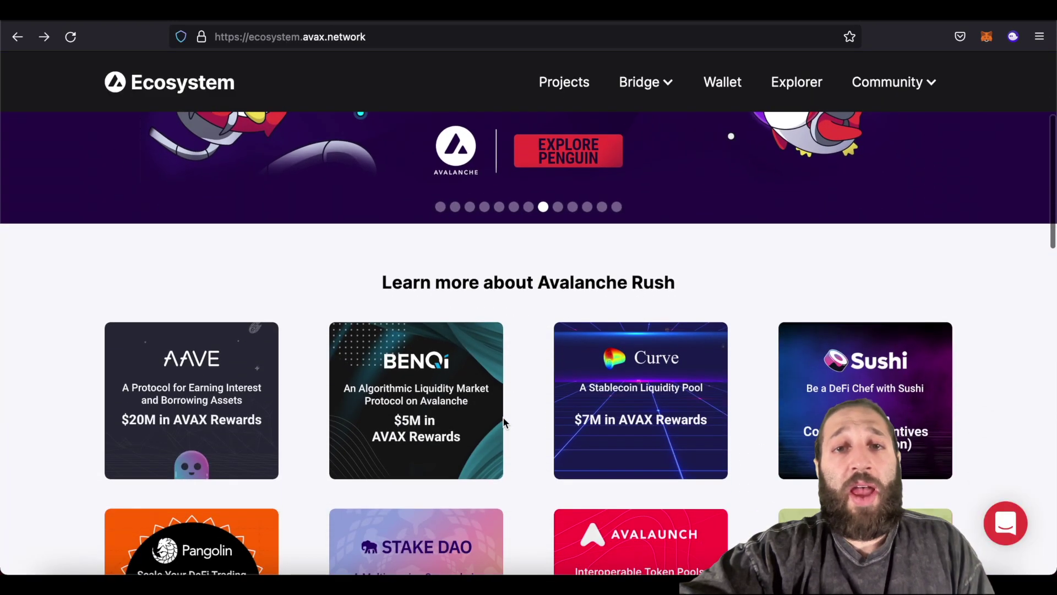
scroll(597, 414, "down", 3)
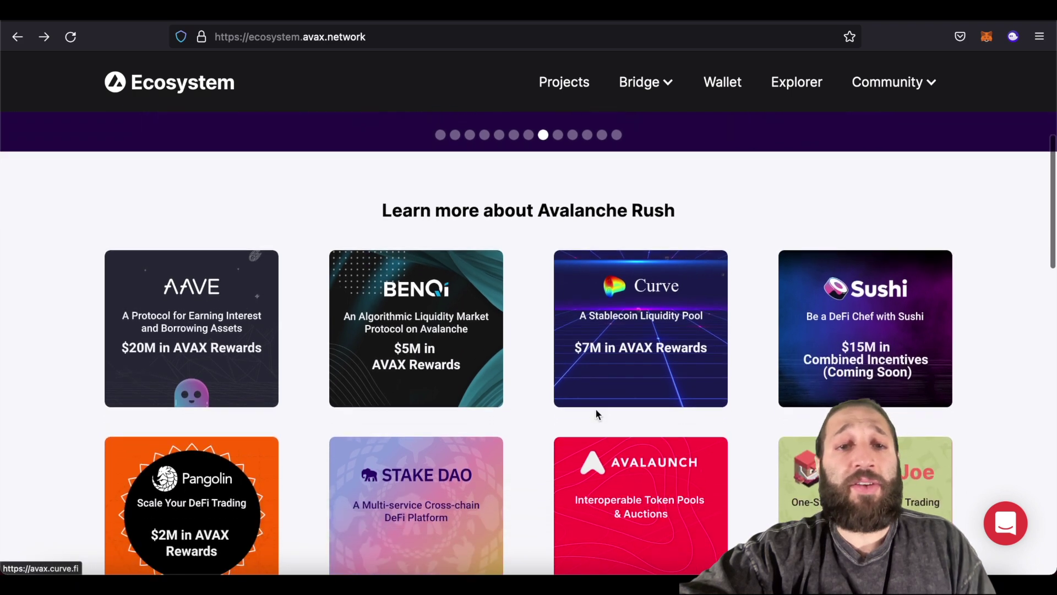
mouse_move(637, 93)
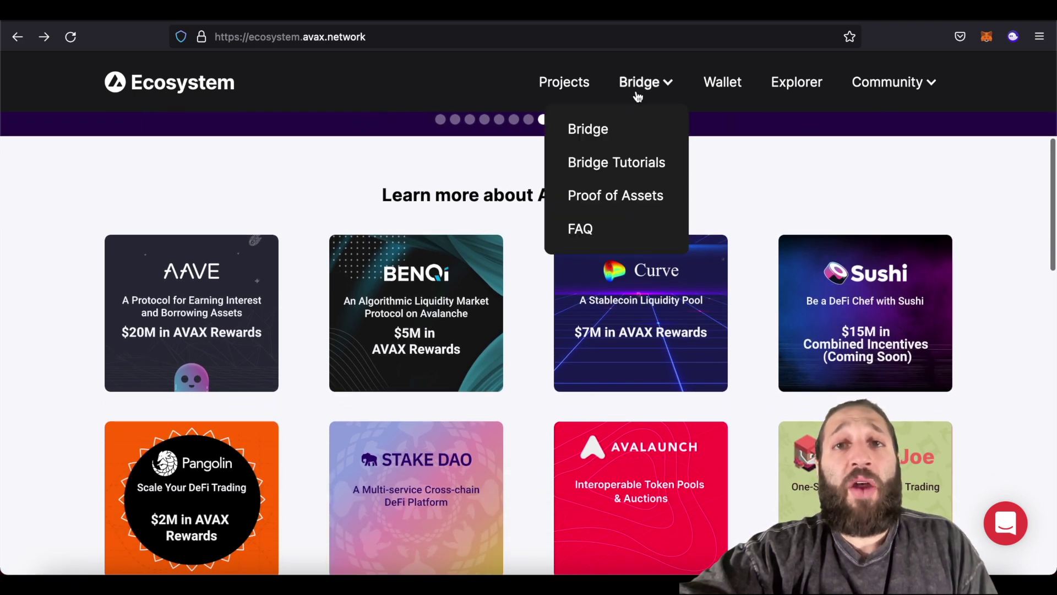
left_click(636, 128)
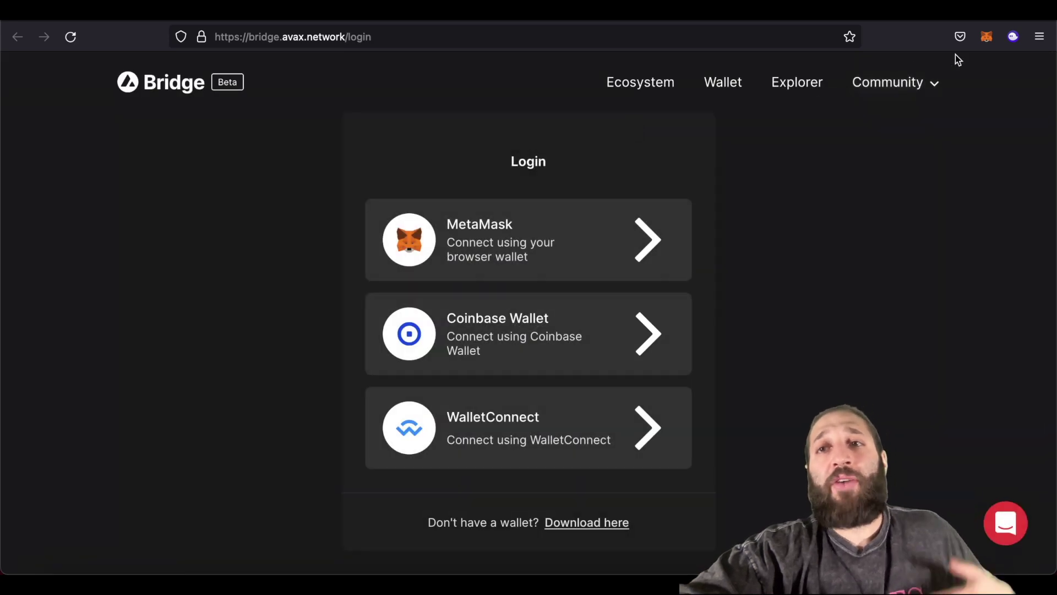
Clear the 'aval' filter in Chainlist to list all networks, then return to the Bridge tab.
left_click(688, 19)
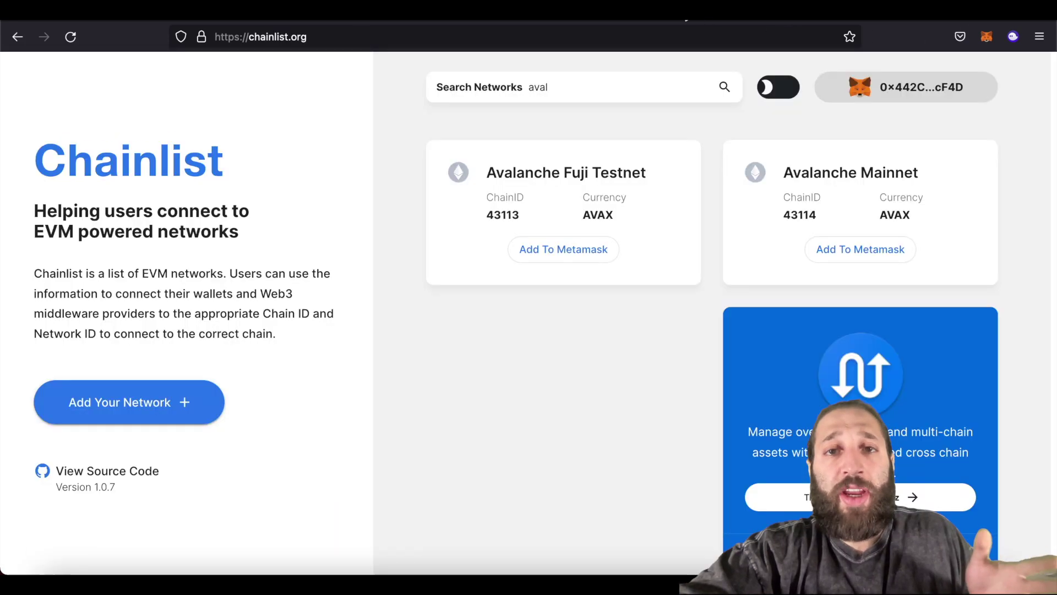
left_click(600, 95)
key("BackSpace")
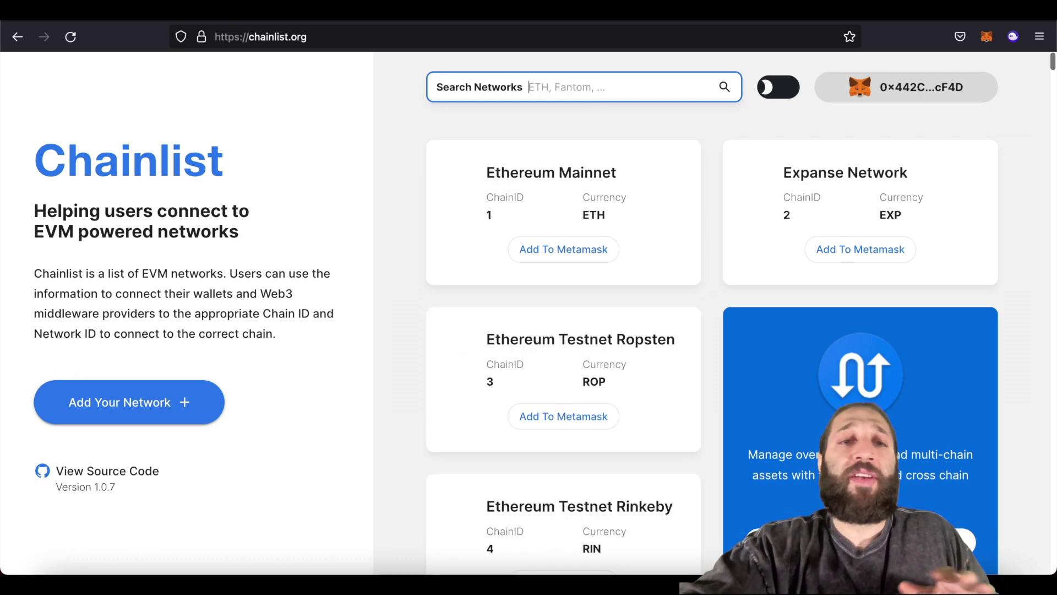
scroll(556, 210, "down", 5)
scroll(558, 215, "down", 8)
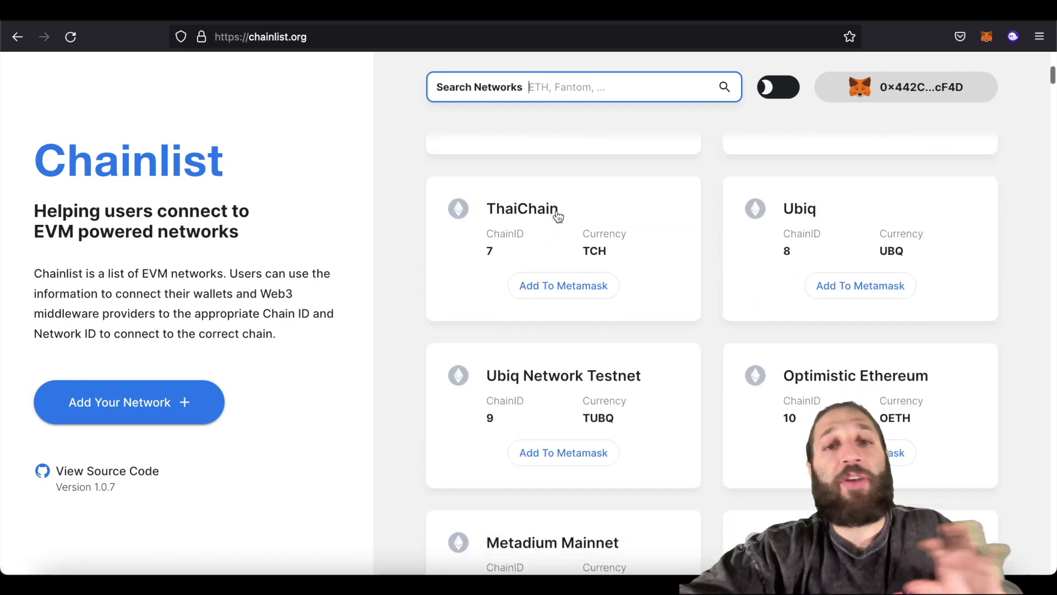
scroll(557, 213, "up", 7)
scroll(557, 209, "up", 7)
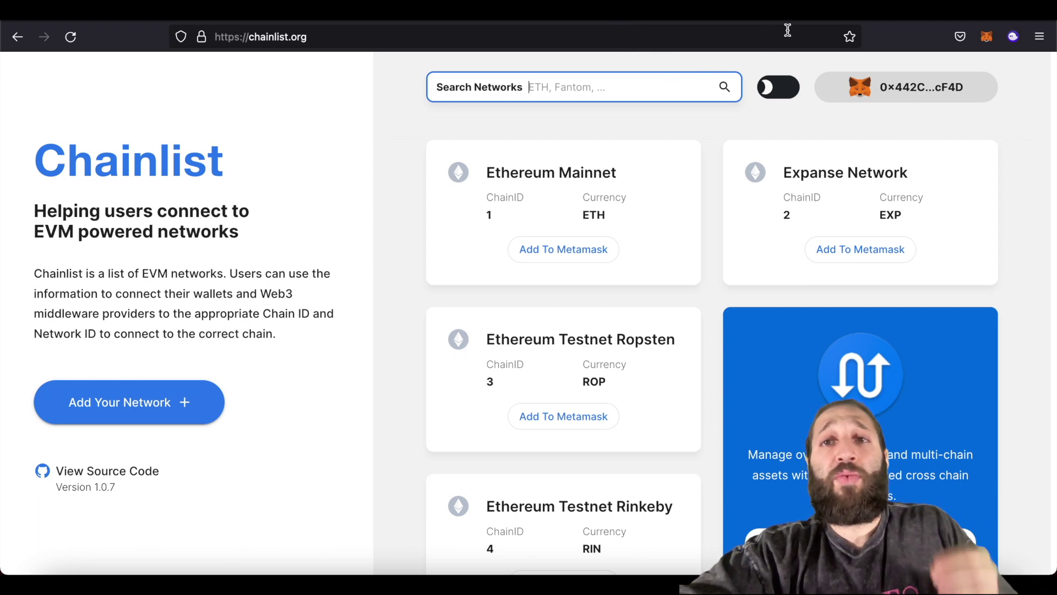
left_click(487, 21)
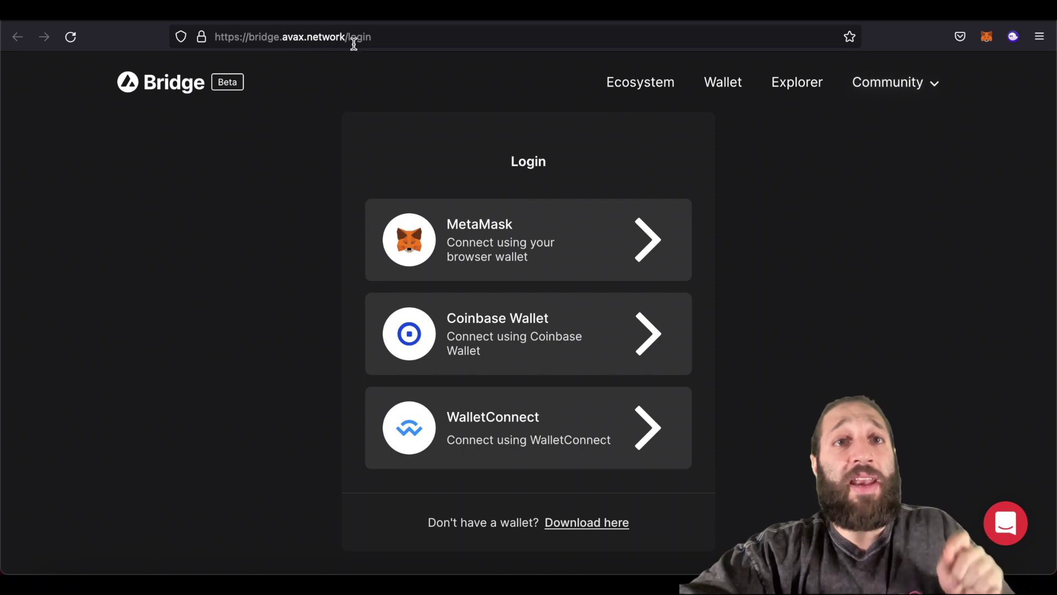
Connect the MetaMask wallet to Avalanche Bridge.
left_click(530, 244)
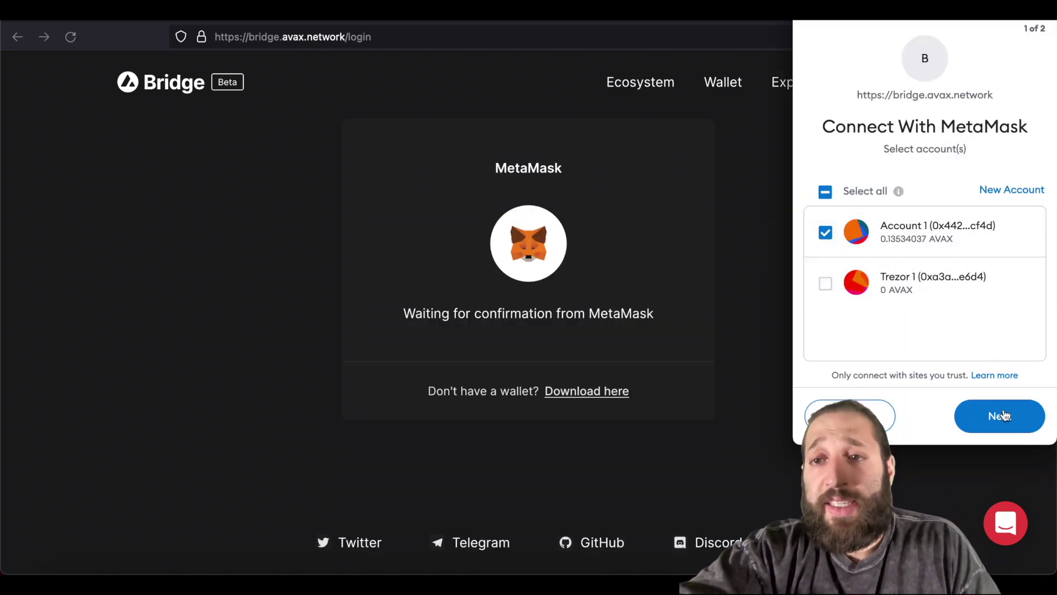
left_click(997, 414)
left_click(1001, 417)
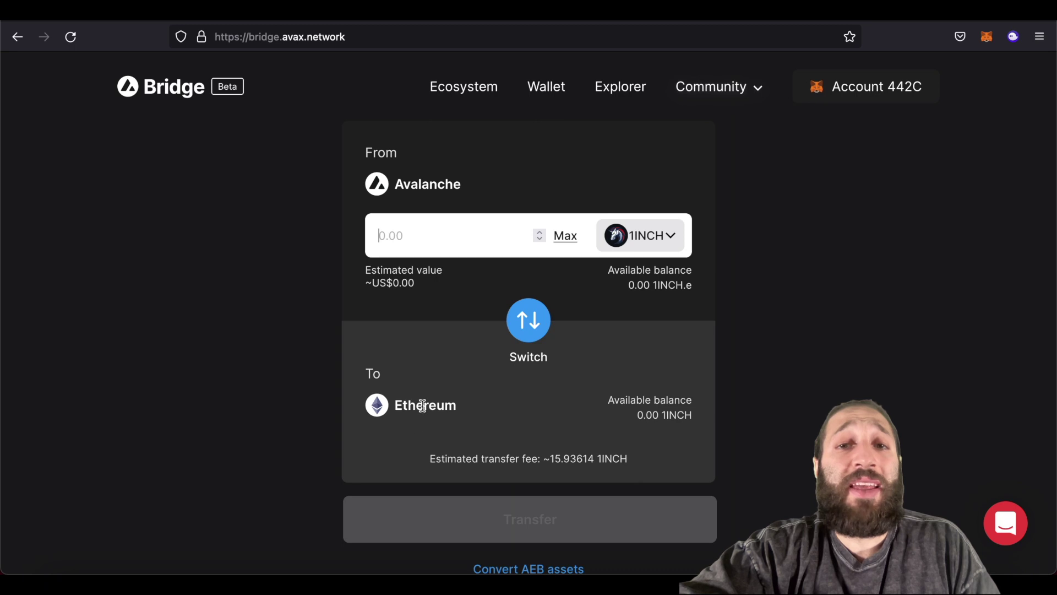
Select USDT to bridge to Ethereum and fill in the full 55.06532 balance.
left_click(656, 236)
scroll(624, 290, "down", 1)
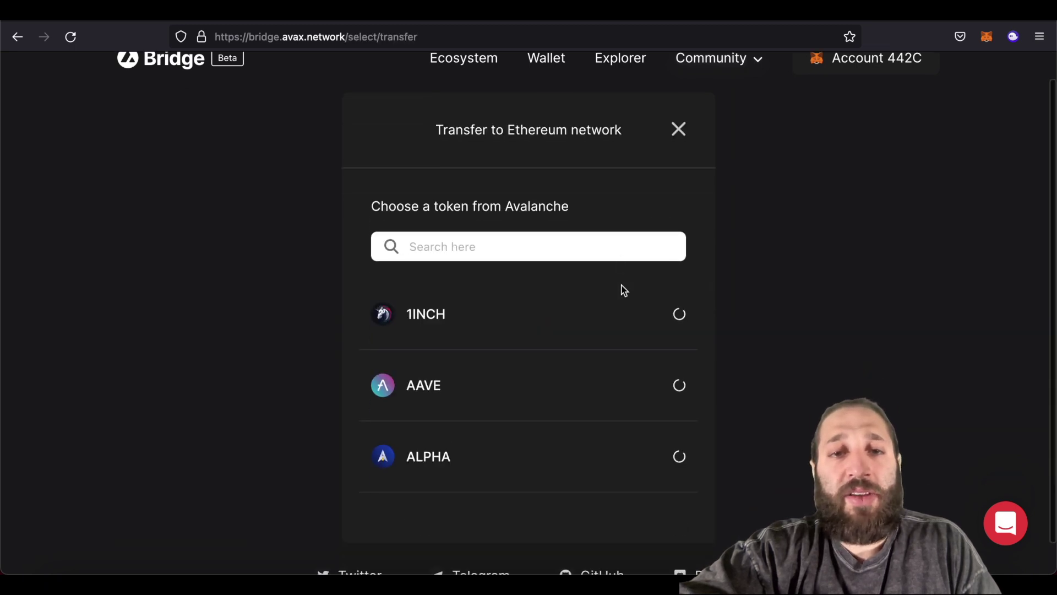
left_click(613, 229)
type("us")
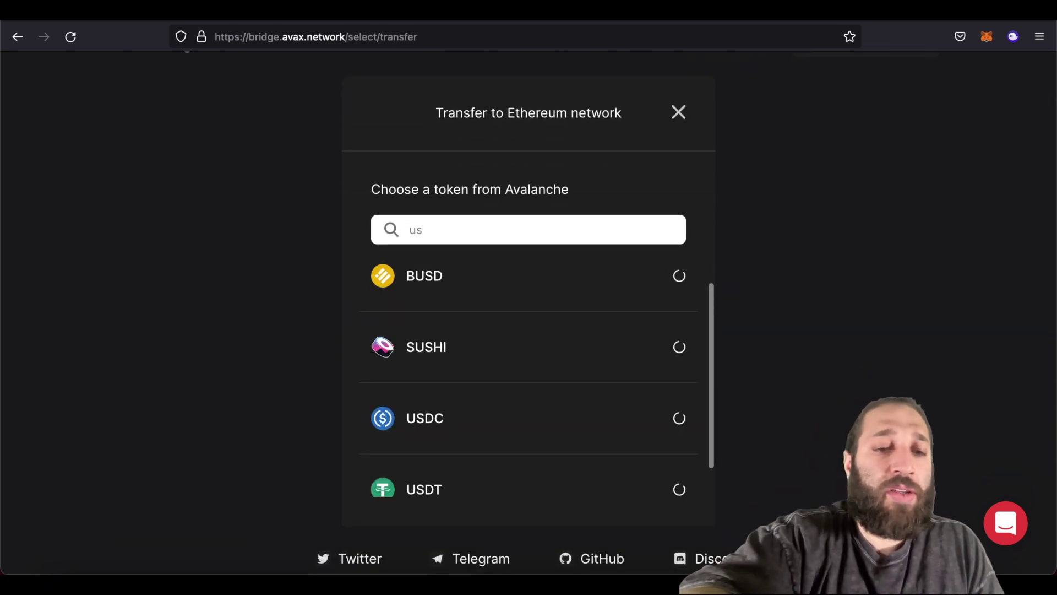
type("dt")
left_click(491, 298)
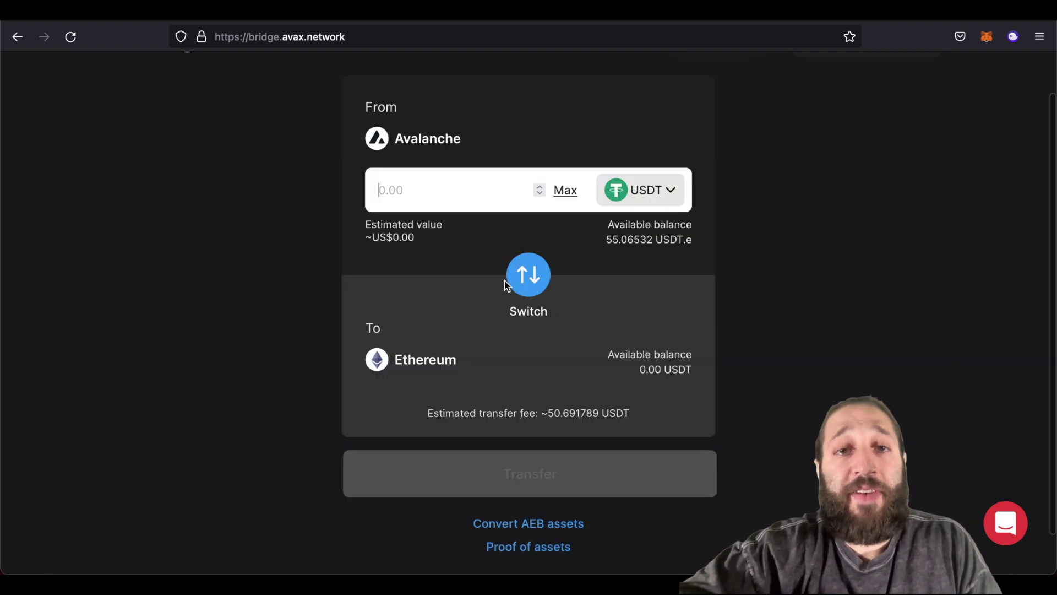
left_click(566, 191)
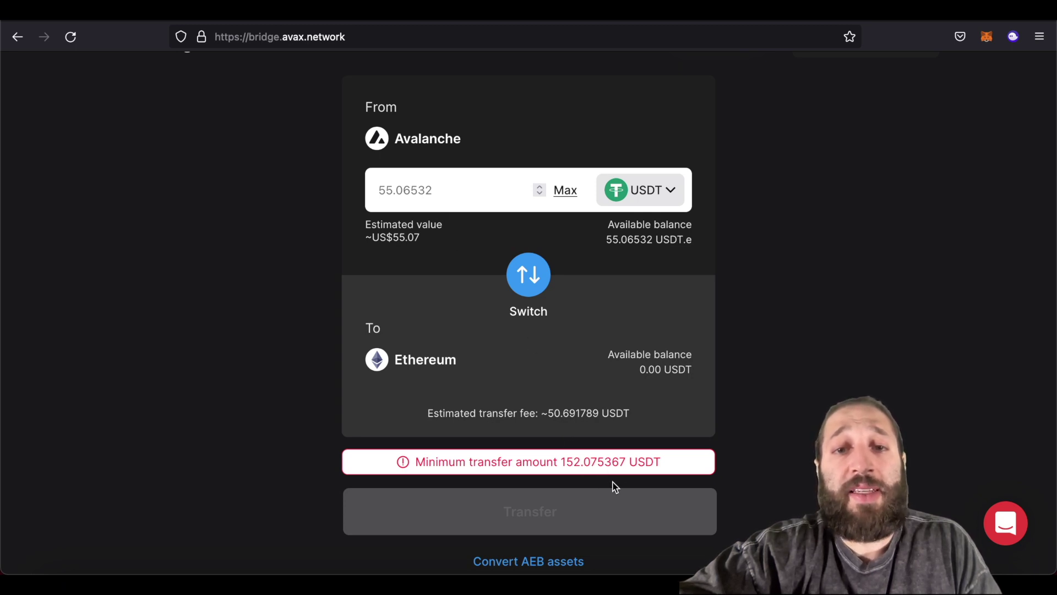
scroll(295, 319, "up", 1)
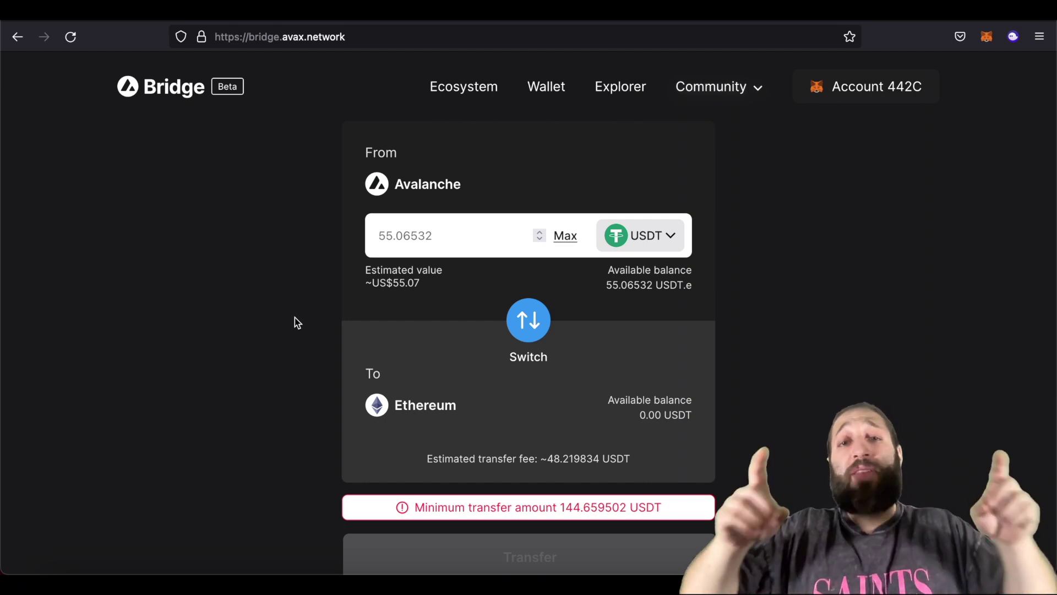
left_click(986, 36)
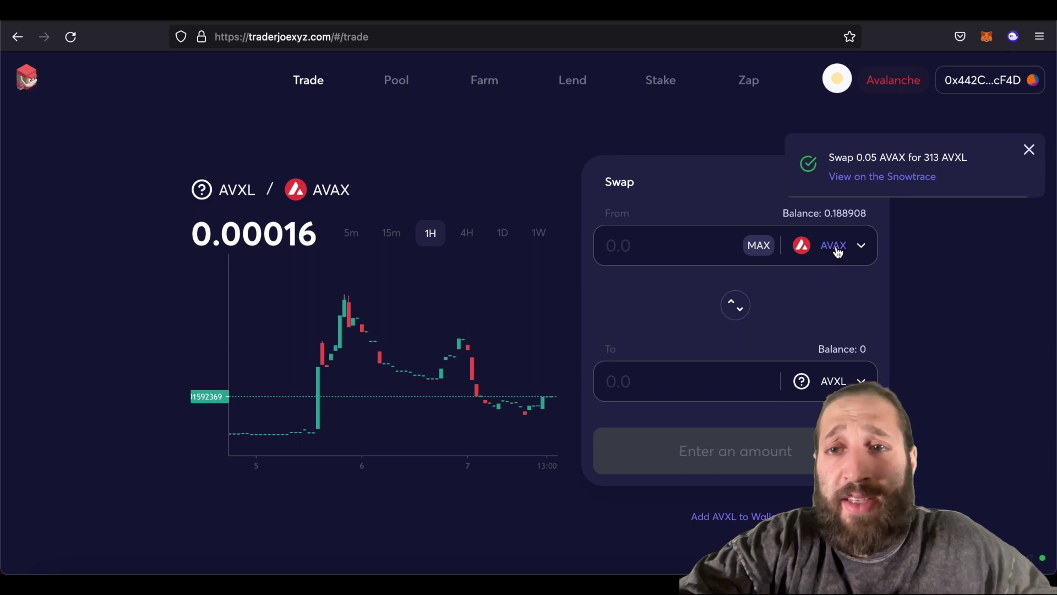
Choose AVAX as the token to sell, try the max amount, then reload the trade page.
left_click(838, 252)
left_click(666, 252)
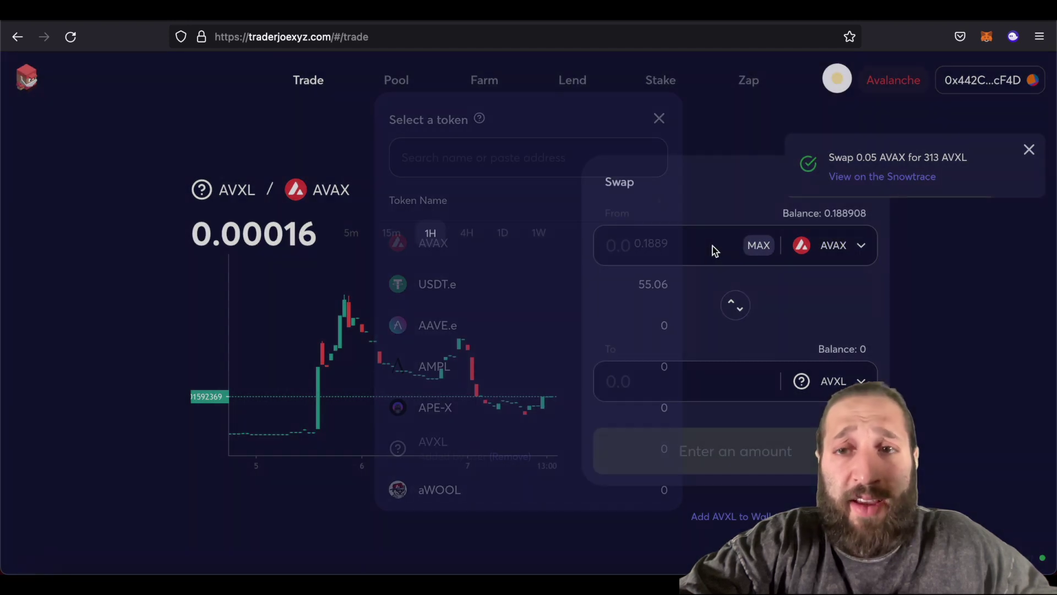
left_click(757, 245)
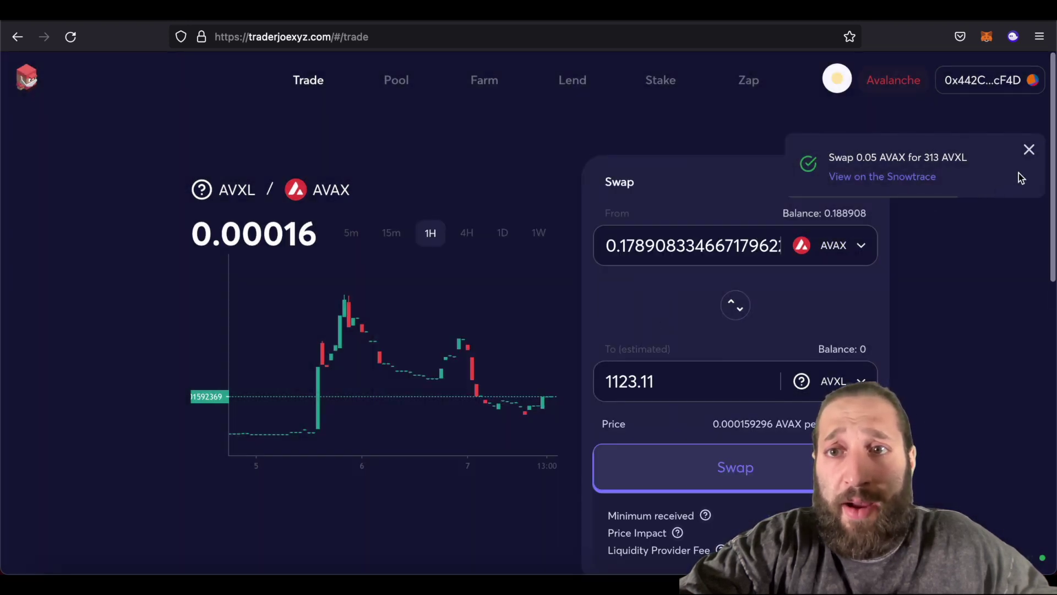
left_click(1031, 157)
double_click(768, 249)
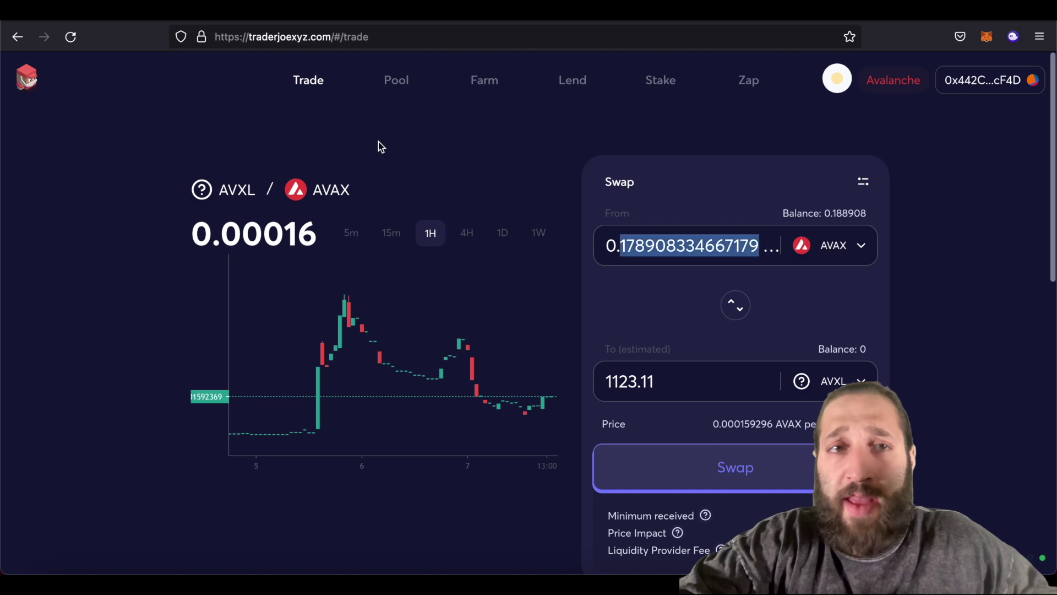
left_click(72, 42)
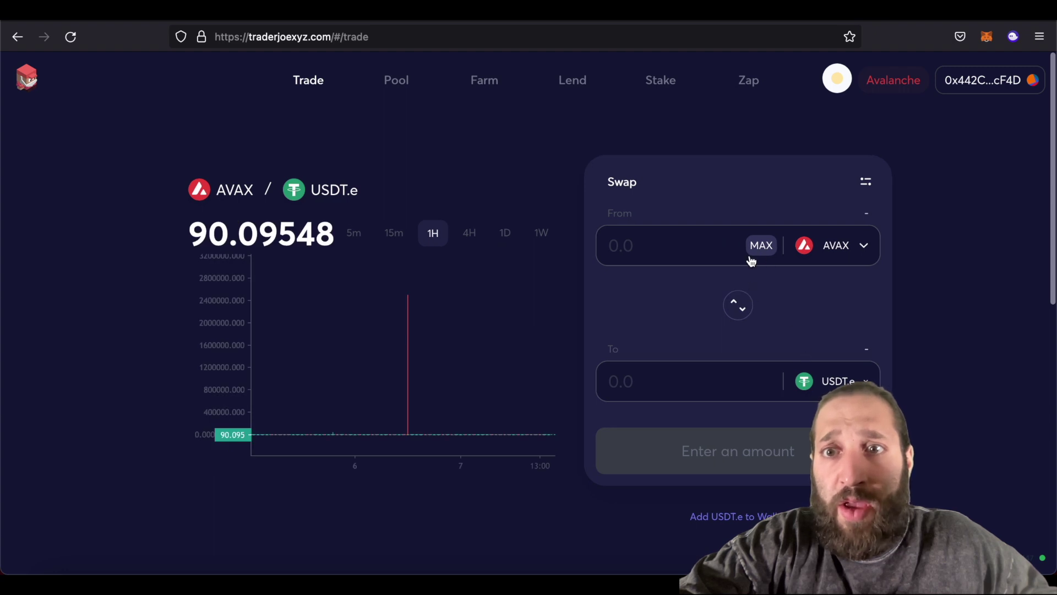
Swap 1.38621 AVAX for 125 USDT.e and approve it in MetaMask.
type("150")
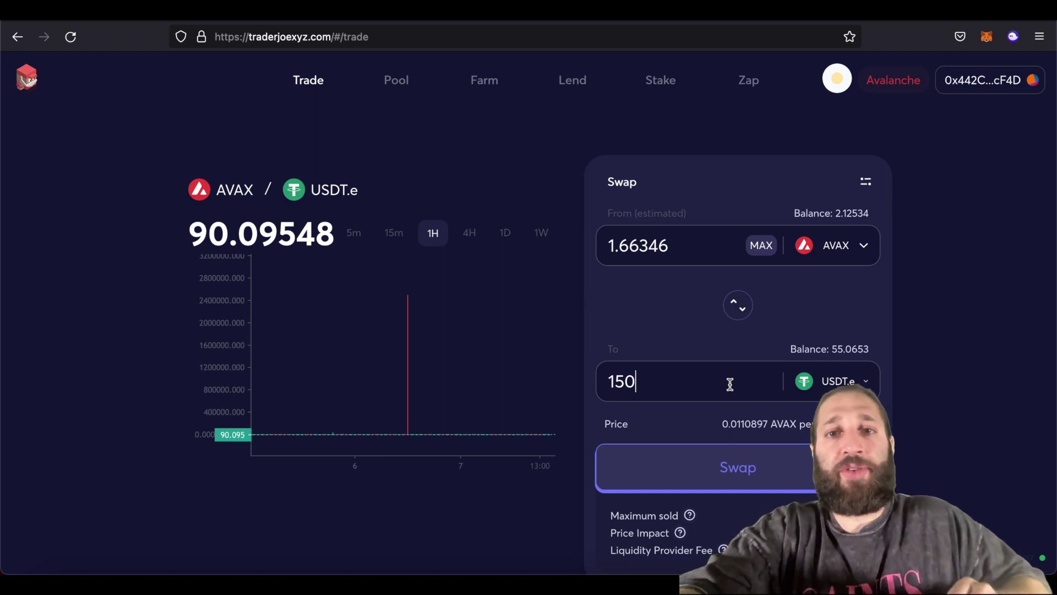
key("BackSpace")
key("BackSpace")
type("25")
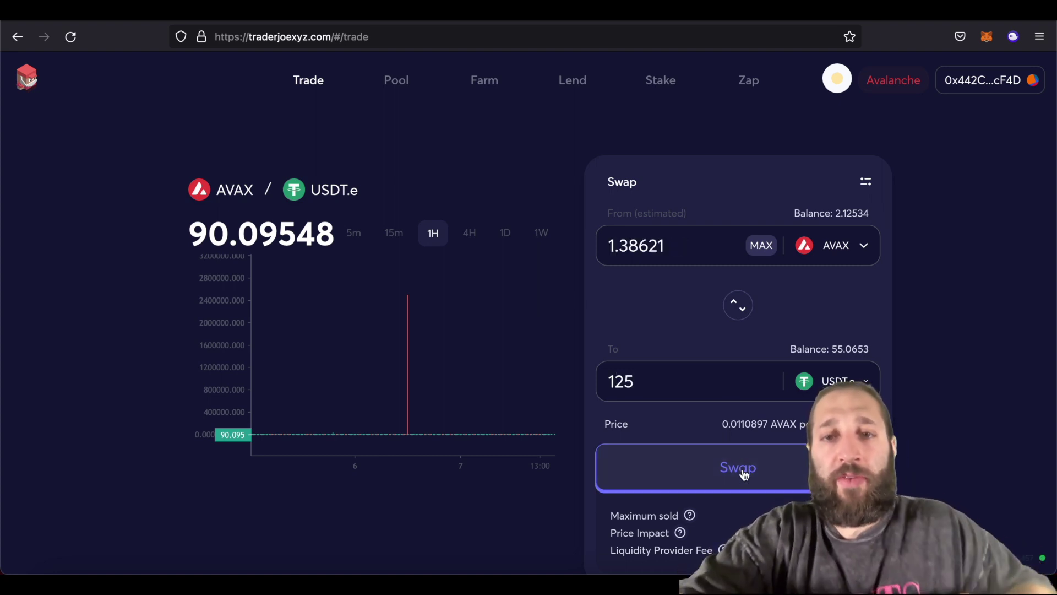
left_click(741, 473)
left_click(611, 423)
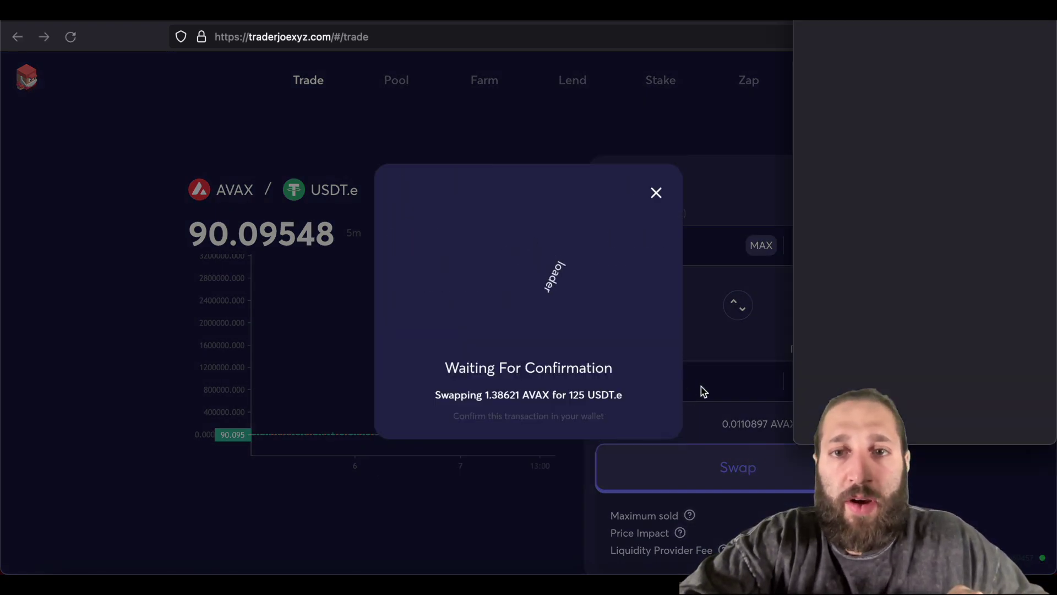
left_click(995, 422)
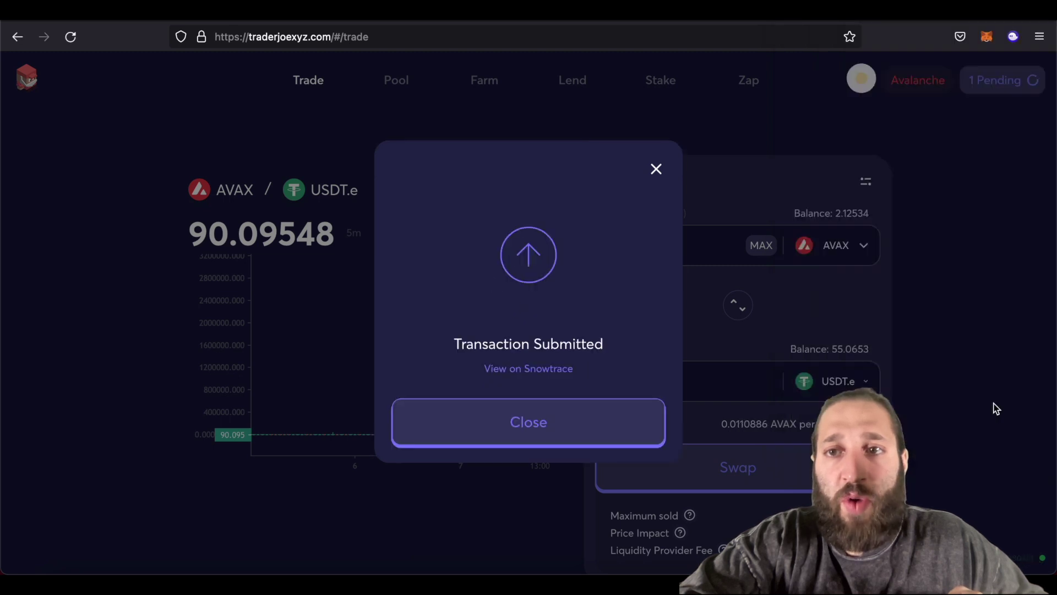
left_click(658, 171)
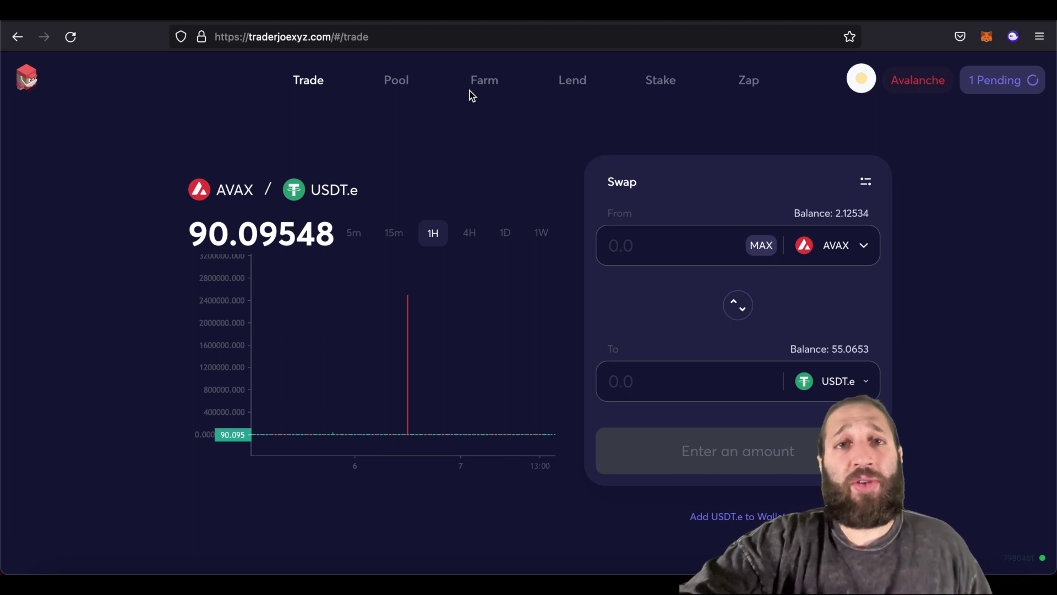
Reload the bridge, choose USDT at its full 180.06532 balance, and start the transfer to Ethereum.
left_click(488, 21)
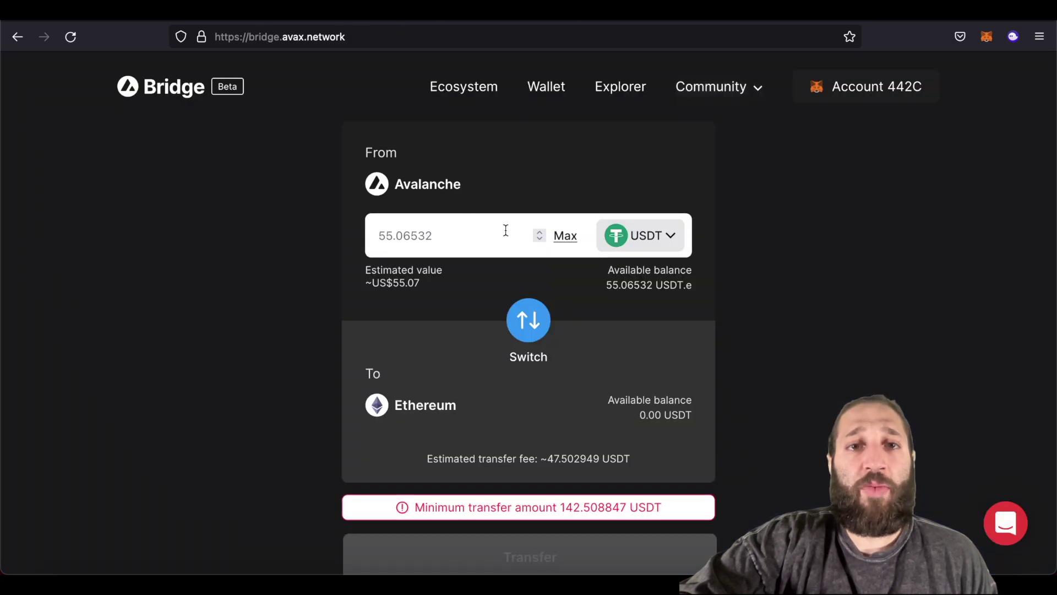
left_click(71, 37)
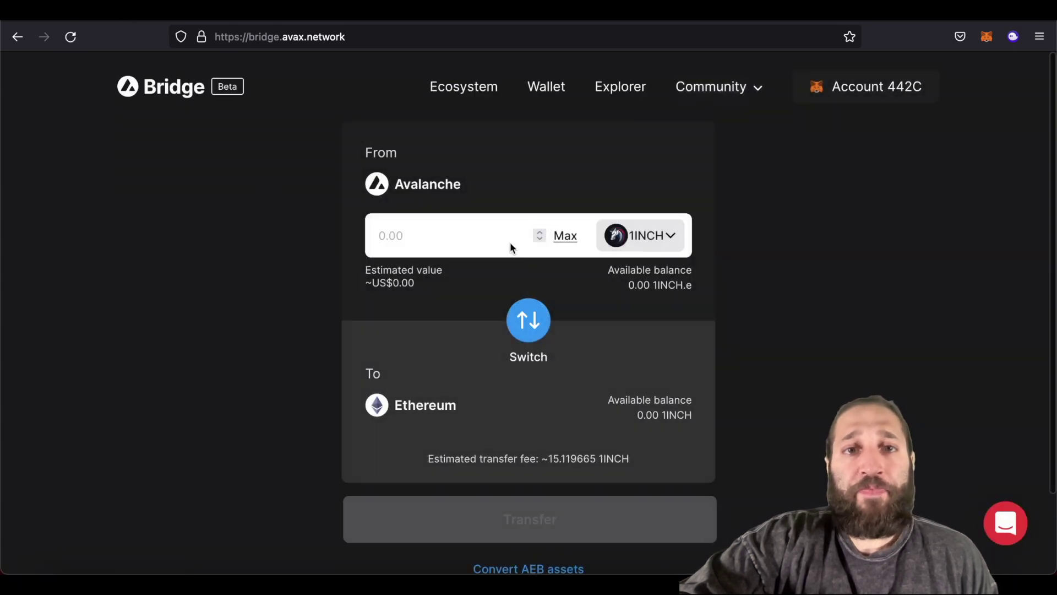
left_click(663, 247)
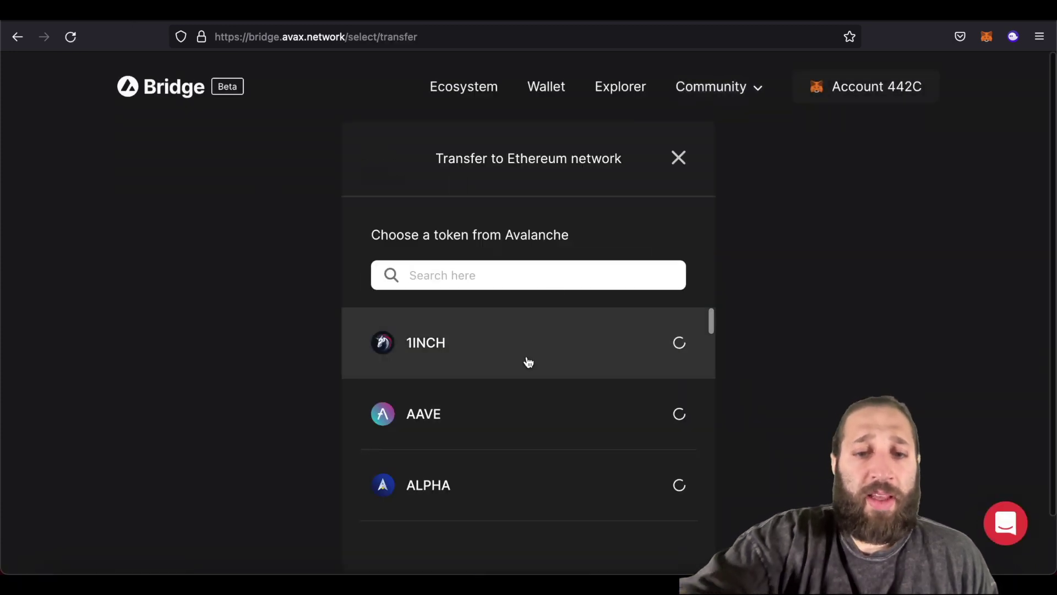
type("usdt")
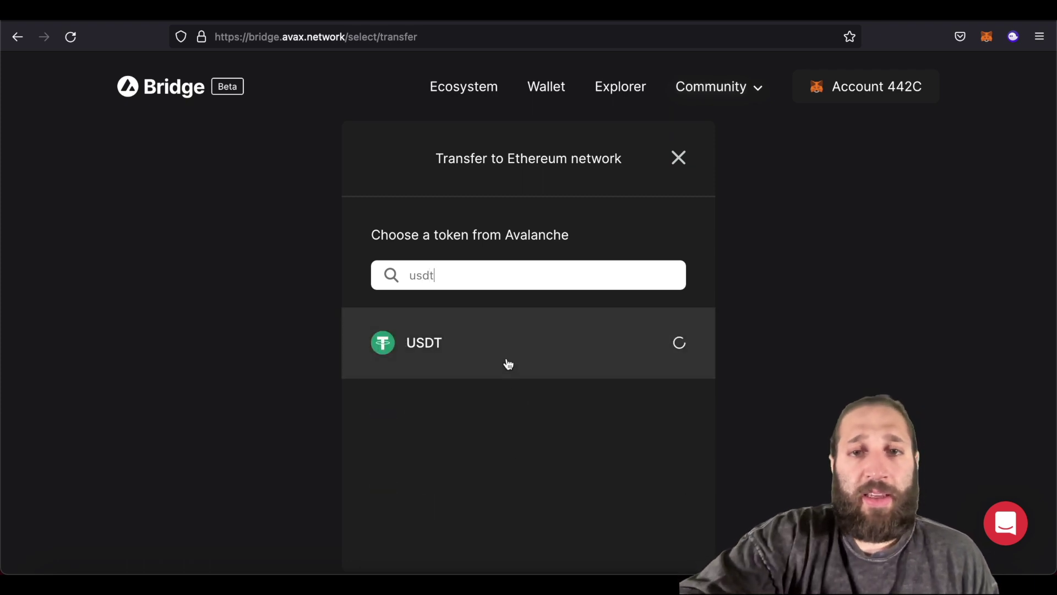
left_click(507, 364)
left_click(566, 237)
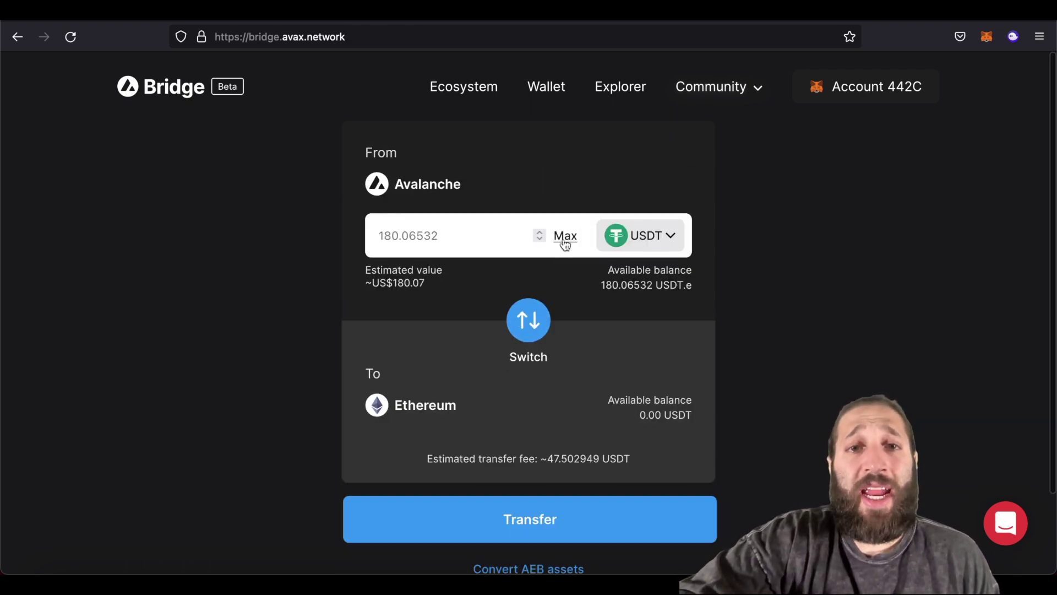
scroll(548, 327, "down", 2)
scroll(562, 419, "up", 1)
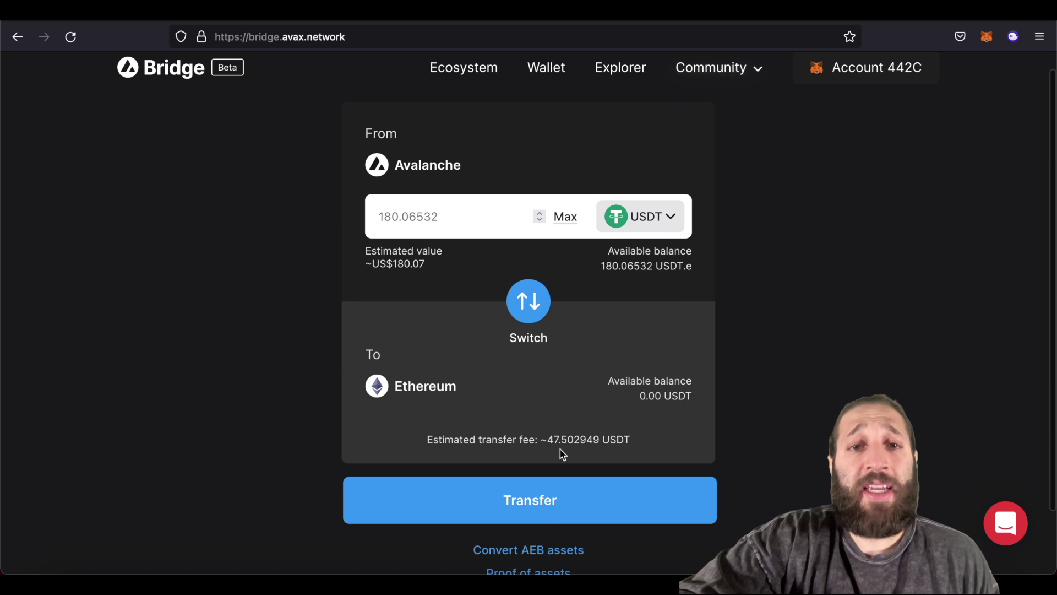
left_click(566, 492)
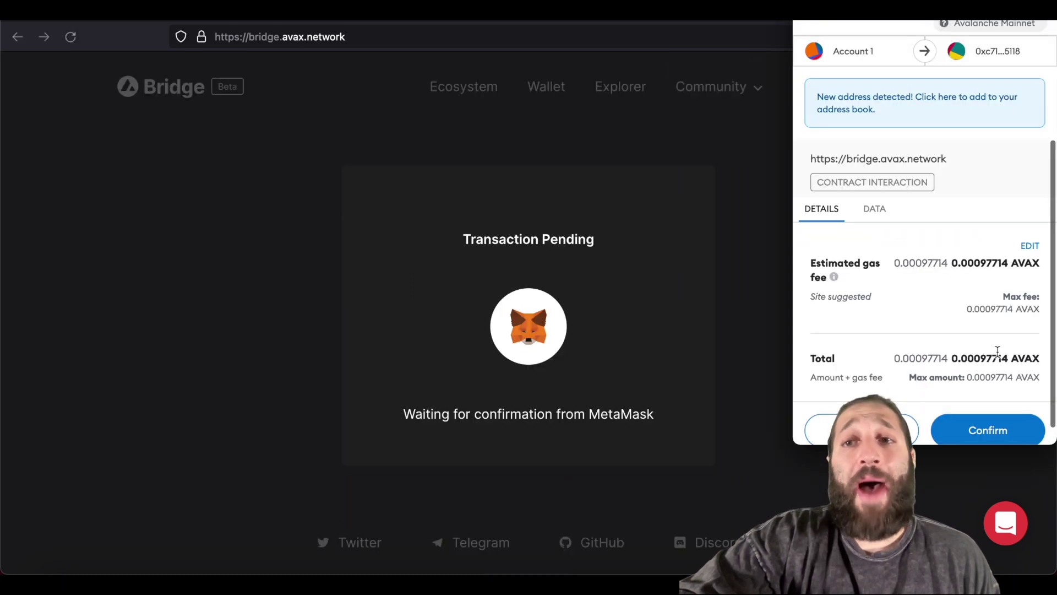
Confirm the 180.07 USDT bridge transaction in MetaMask and follow it to Final on both networks.
left_click(1003, 418)
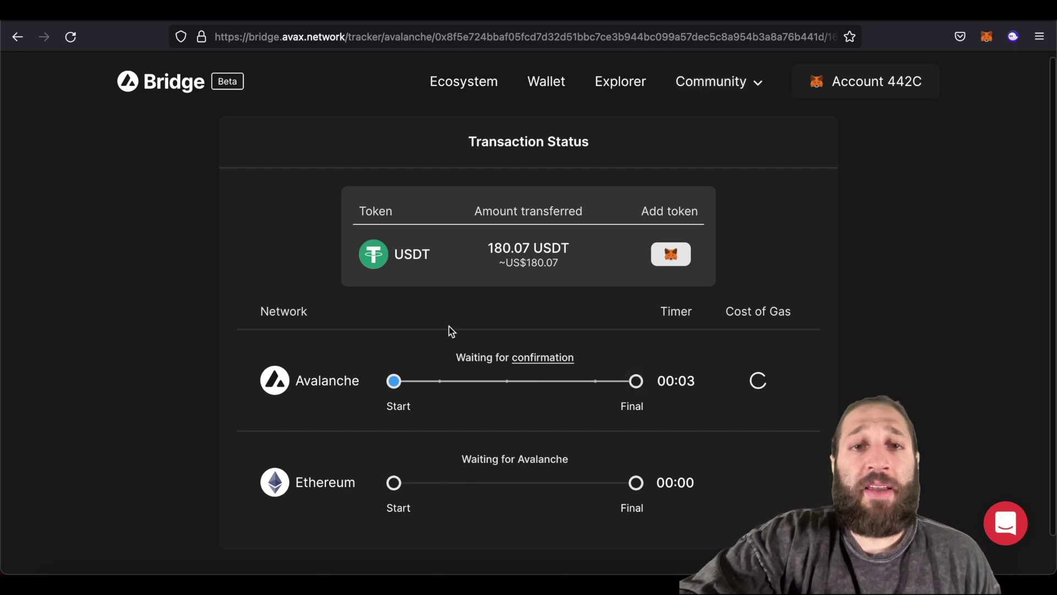
scroll(530, 260, "down", 1)
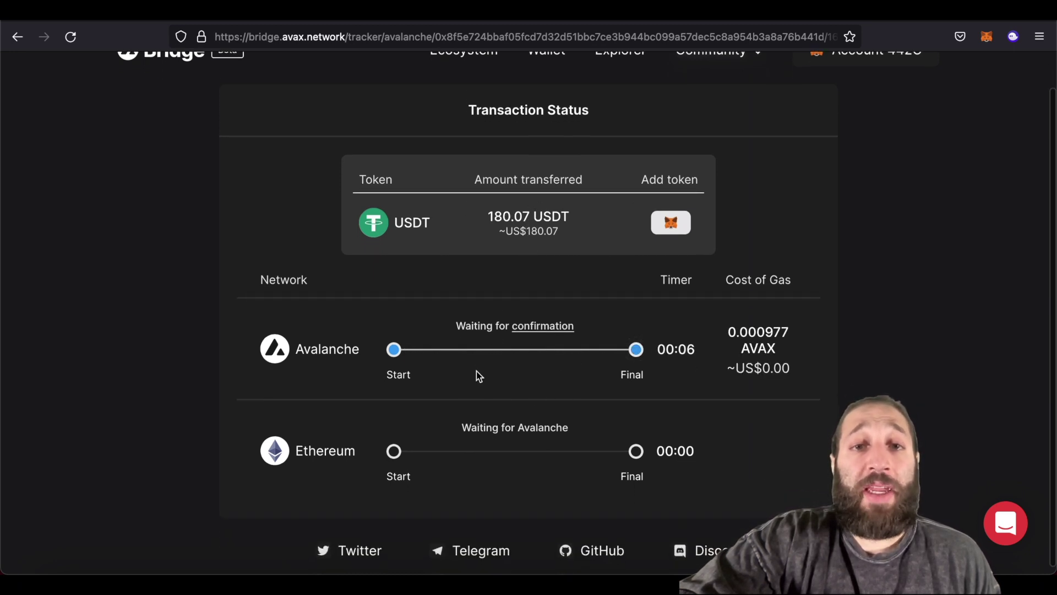
scroll(528, 358, "down", 1)
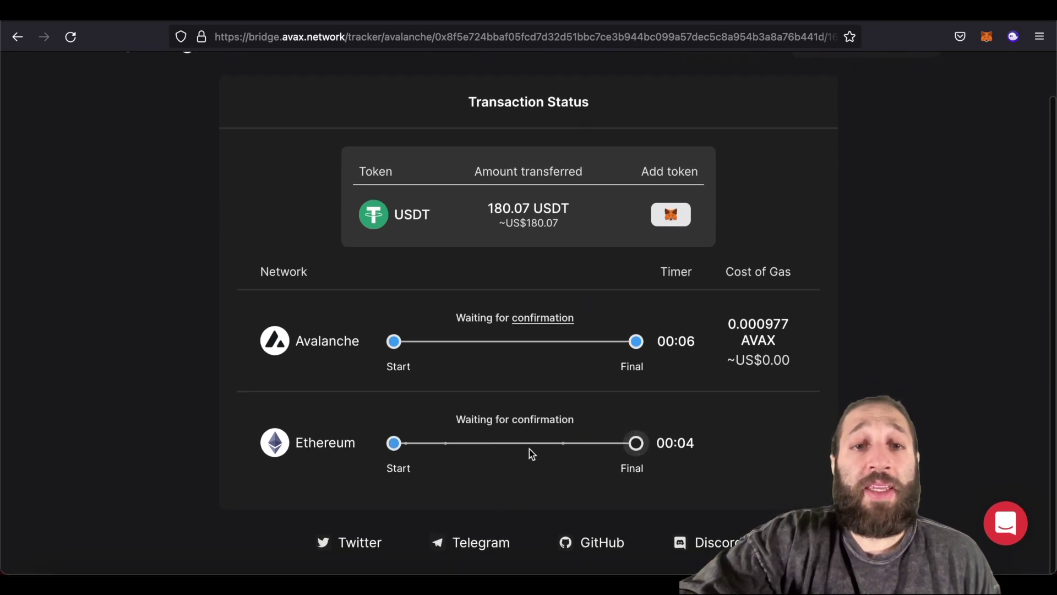
scroll(528, 467, "up", 1)
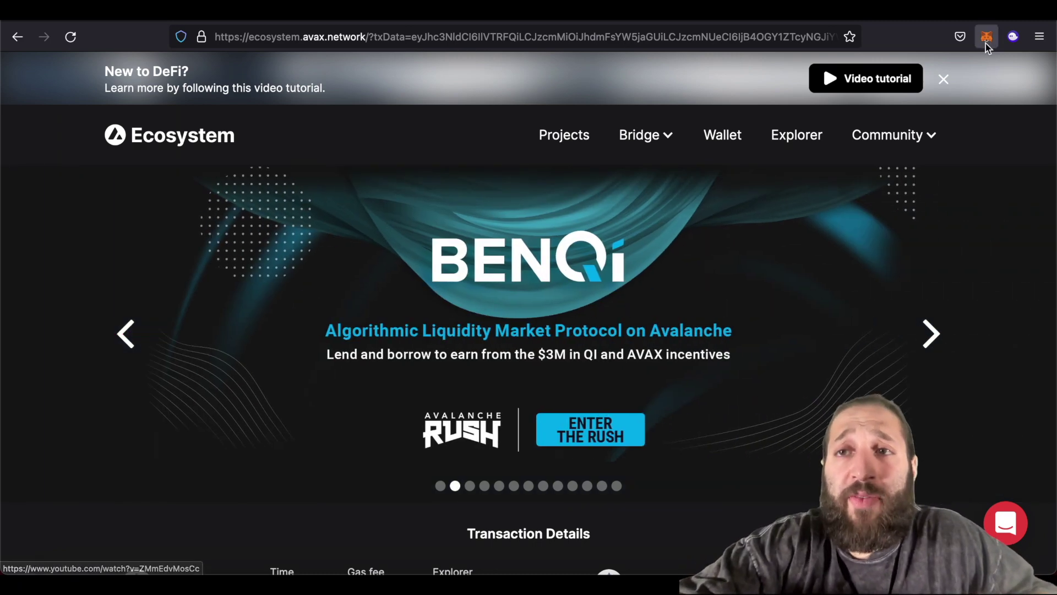
Switch the MetaMask wallet to the Ethereum Mainnet network.
left_click(984, 44)
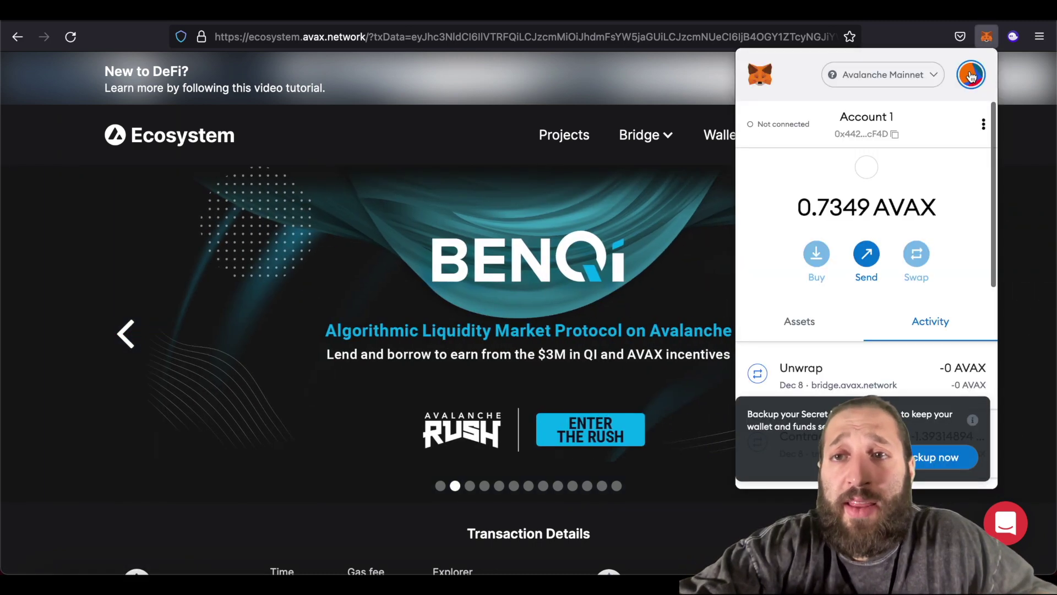
left_click(897, 77)
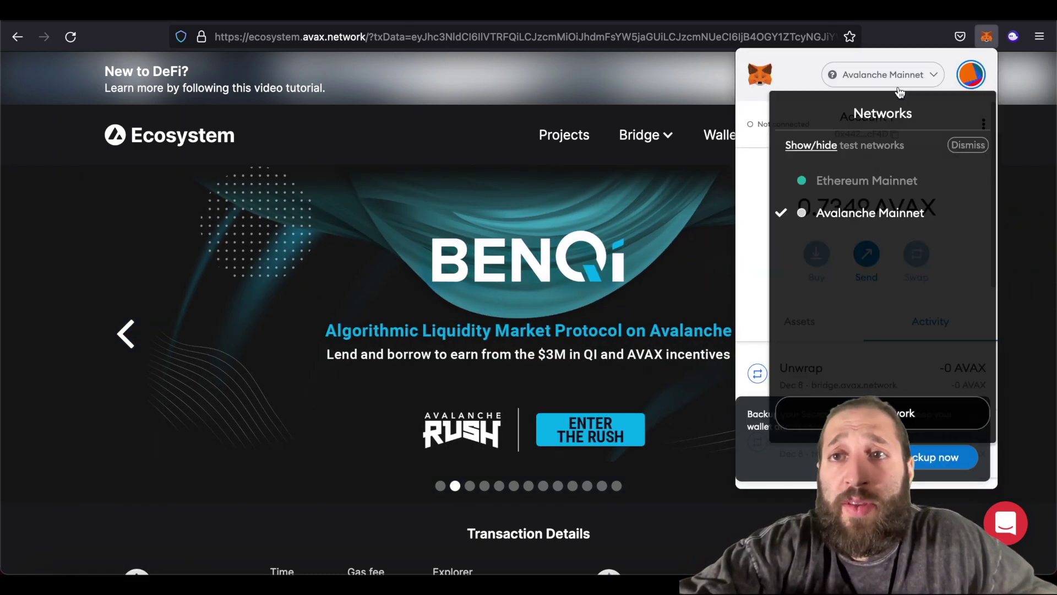
left_click(859, 181)
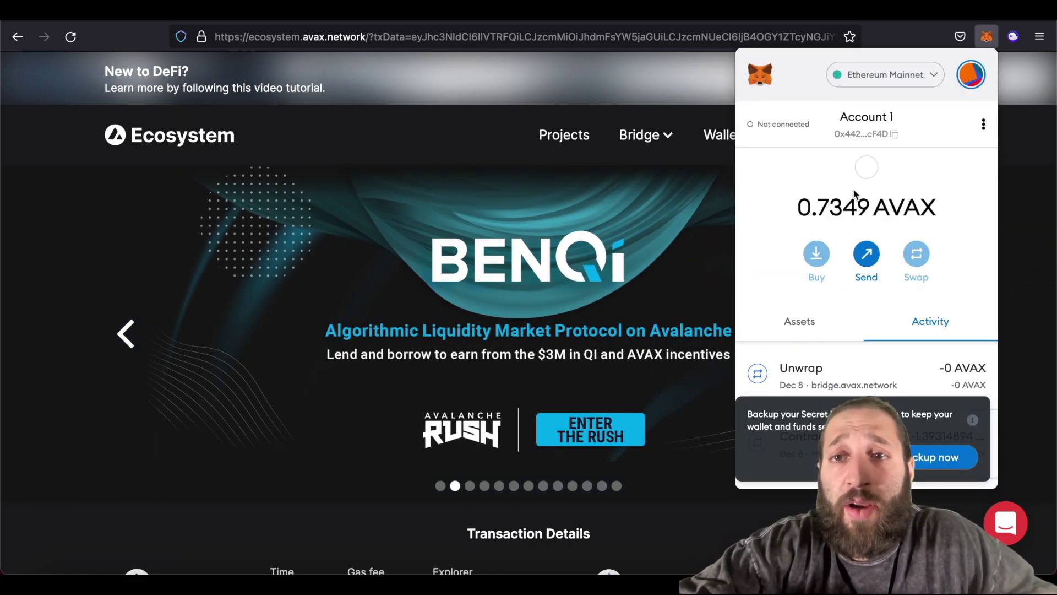
Import the Tether USD token via an 'usdt' search, showing 131.843 USDT, then close MetaMask.
left_click(809, 337)
scroll(831, 365, "down", 1)
left_click(920, 443)
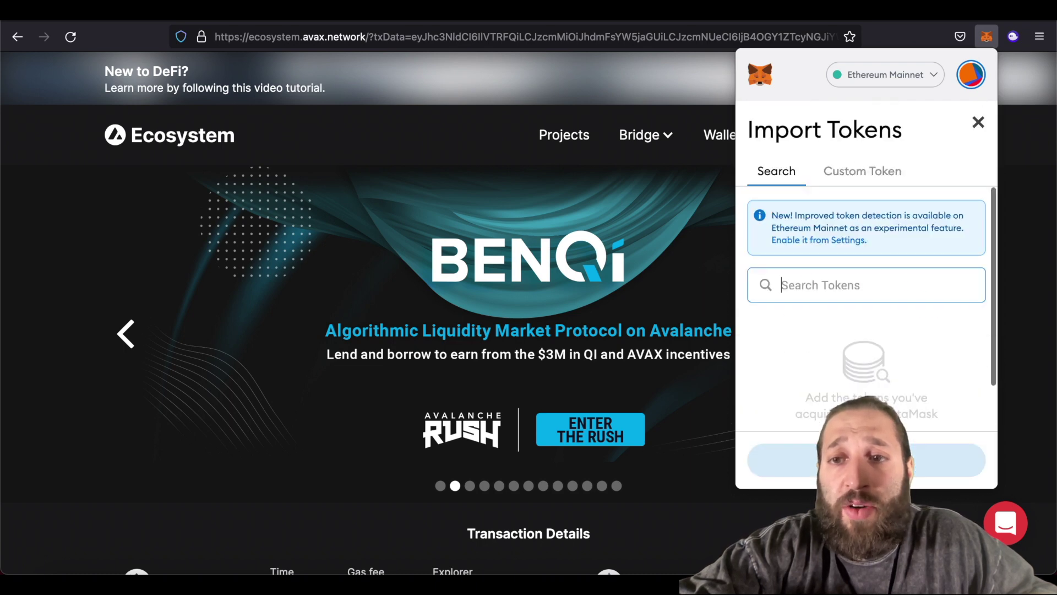
type("usdt")
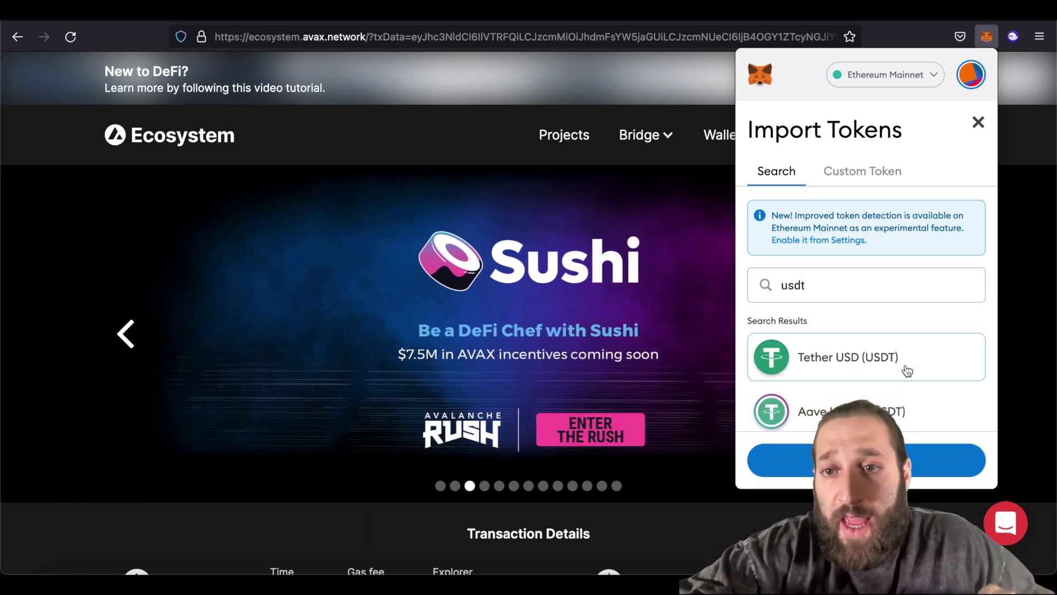
left_click(904, 369)
left_click(866, 460)
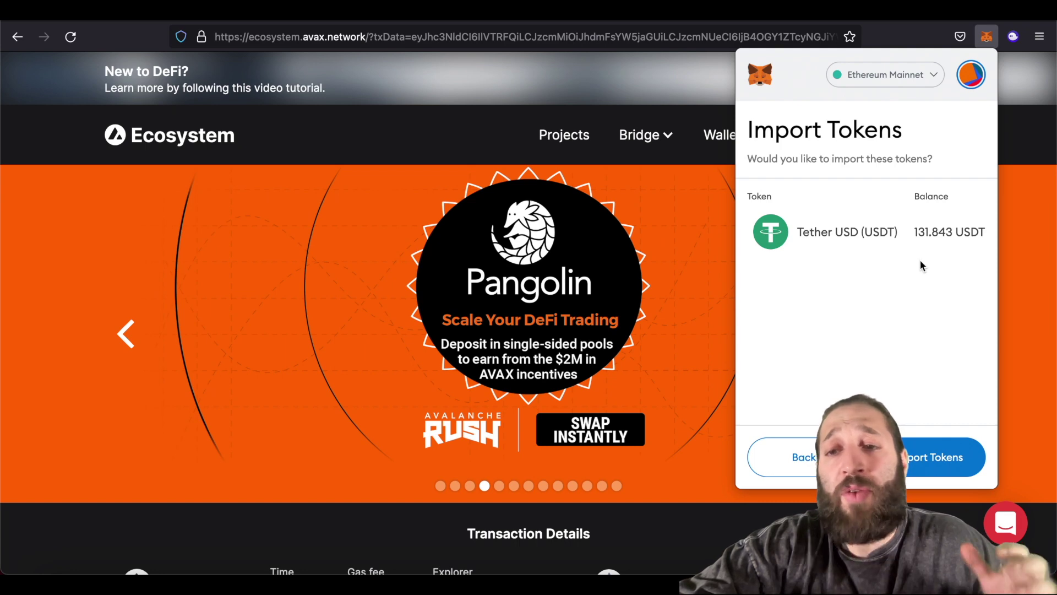
left_click(936, 457)
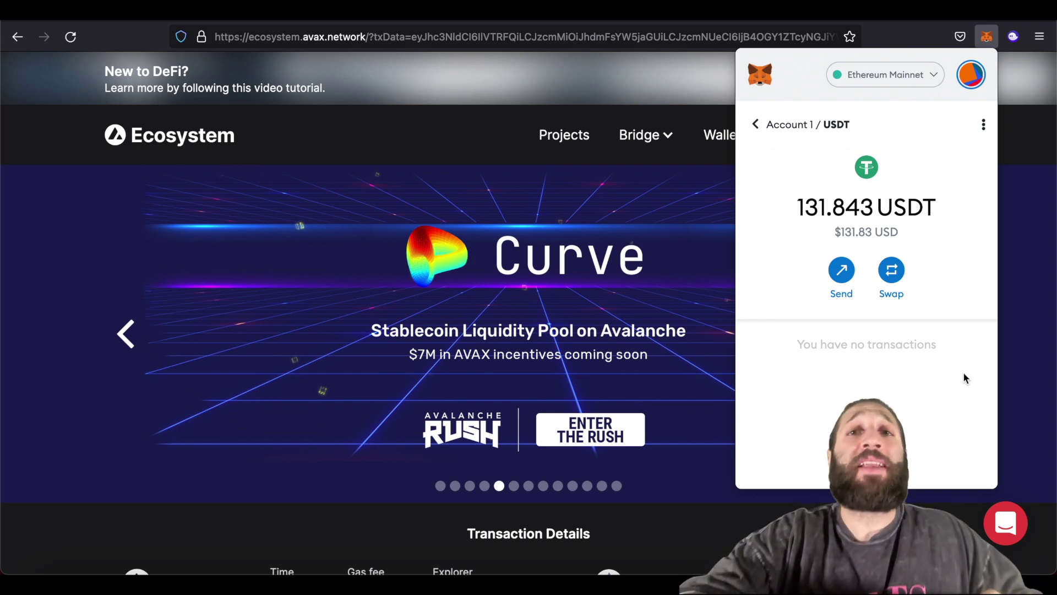
left_click(487, 133)
Go to Trader Joe's Stake page to see the 39.24776% JOE staking APR.
left_click(487, 133)
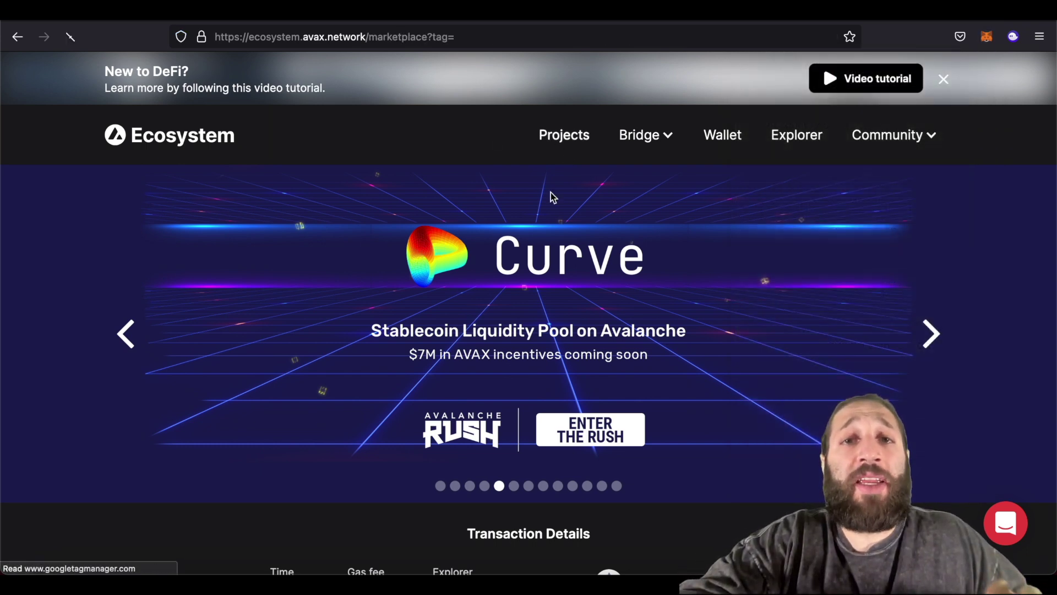
scroll(469, 262, "up", 1)
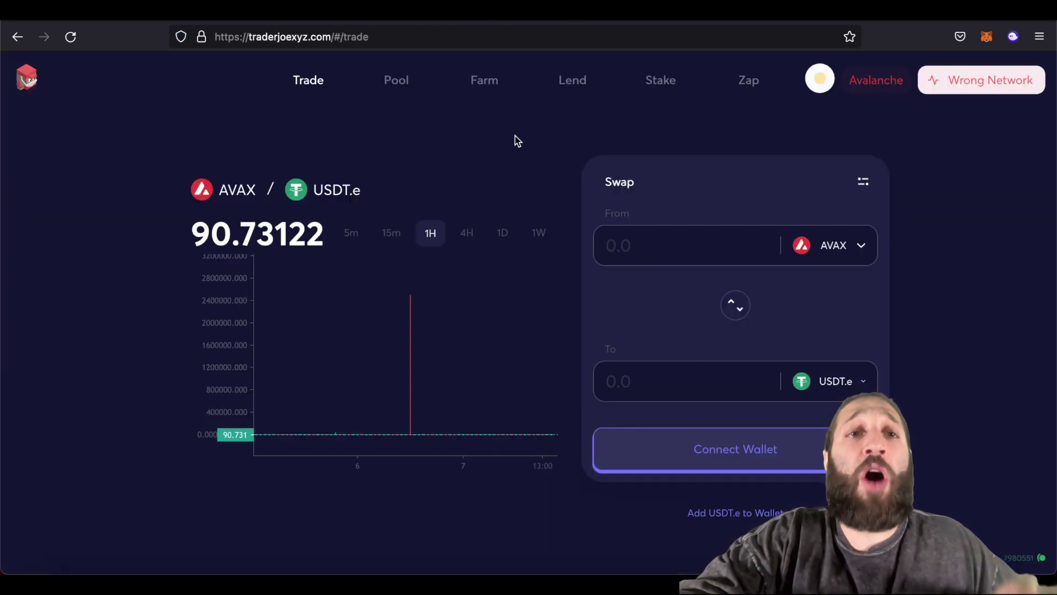
left_click(659, 85)
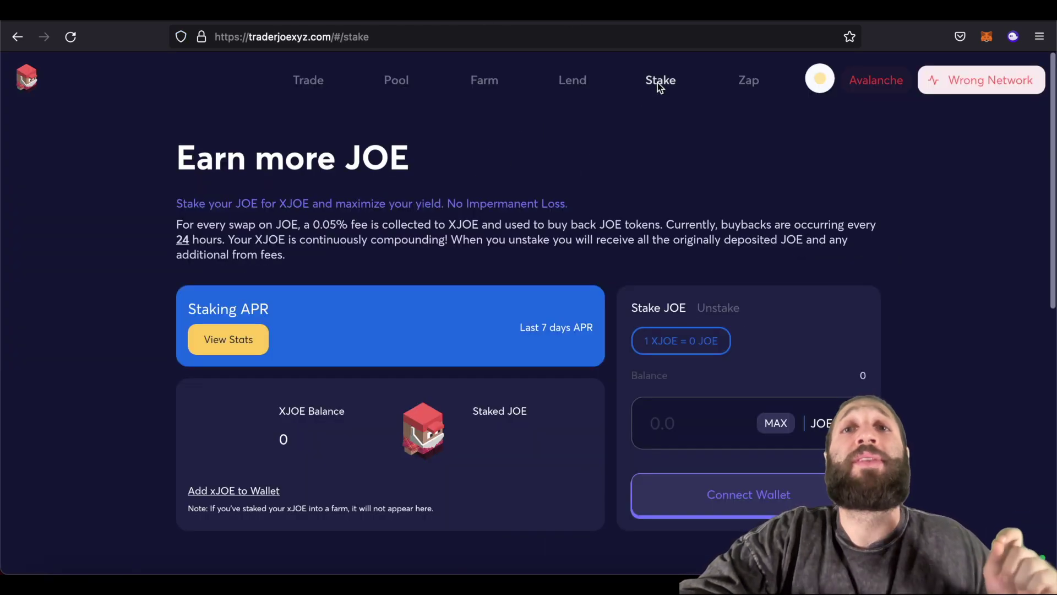